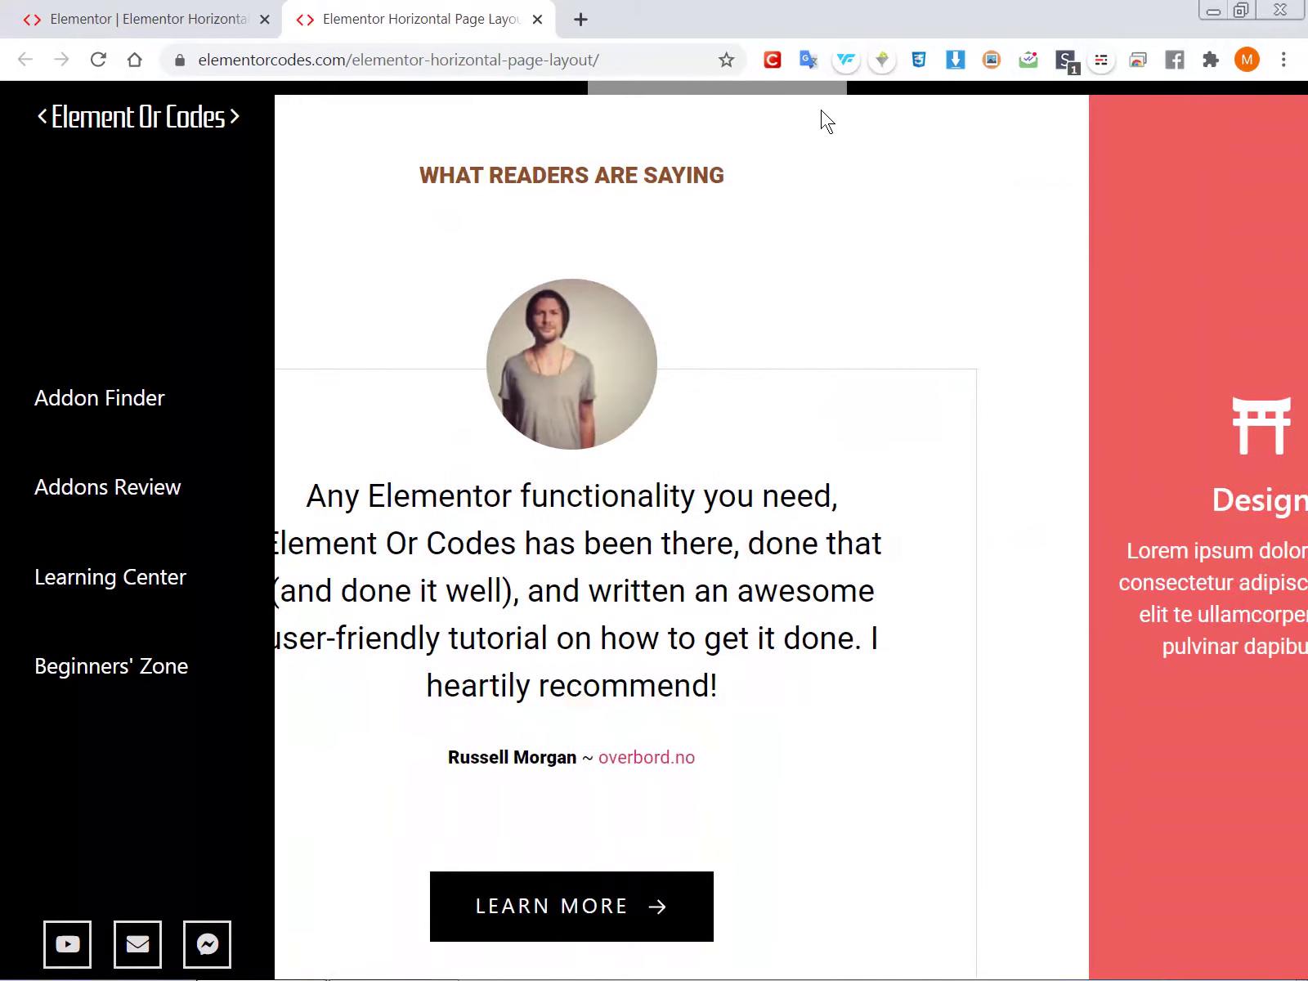
Examine the desktop horizontal page layout from the reader testimonials across to the Featured Template section
drag(813, 88, 522, 105)
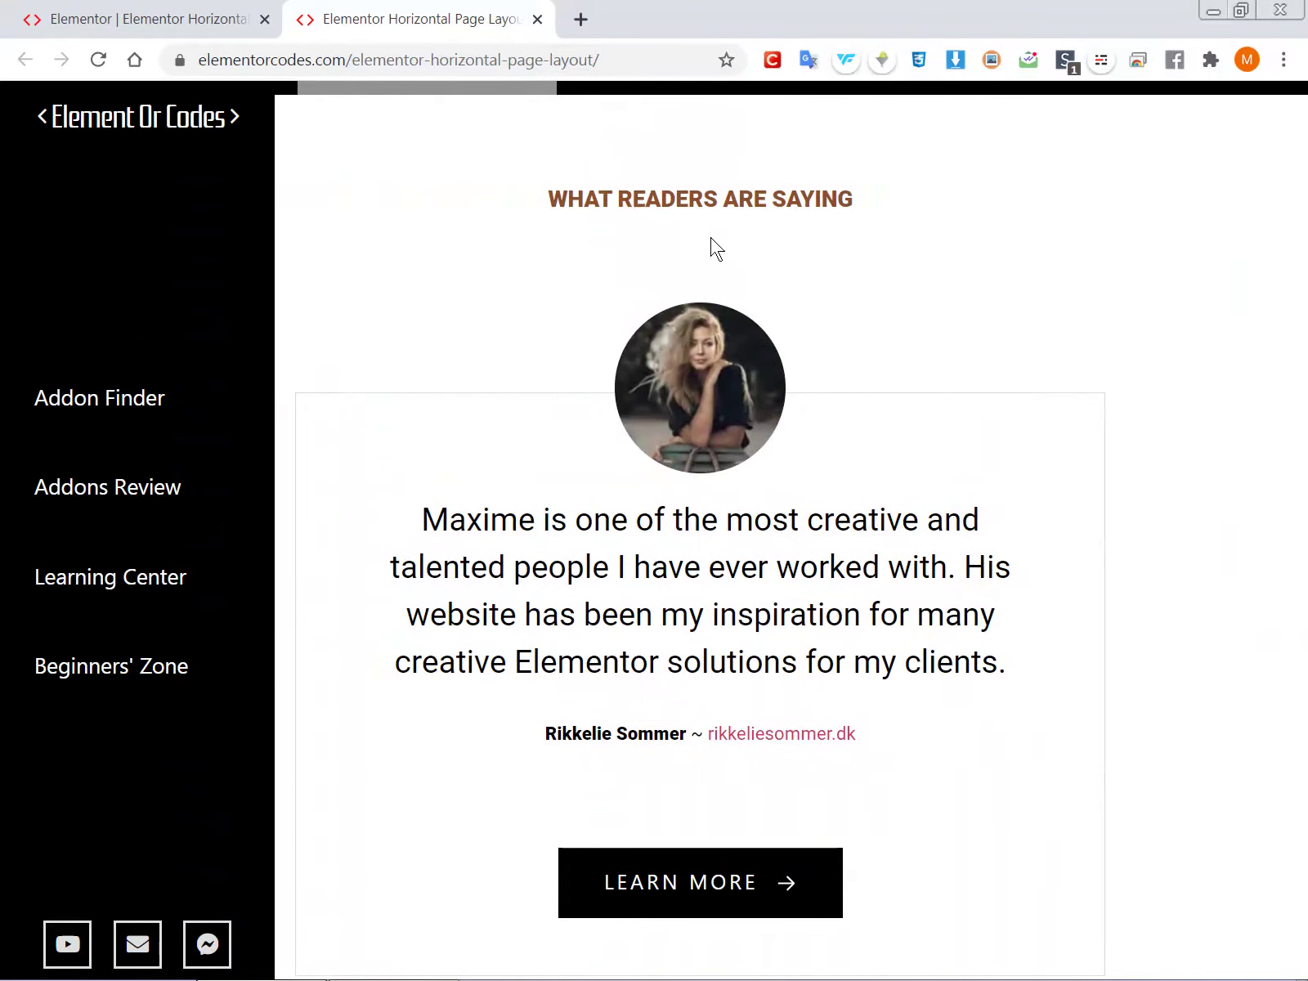
scroll(884, 286, down, 5)
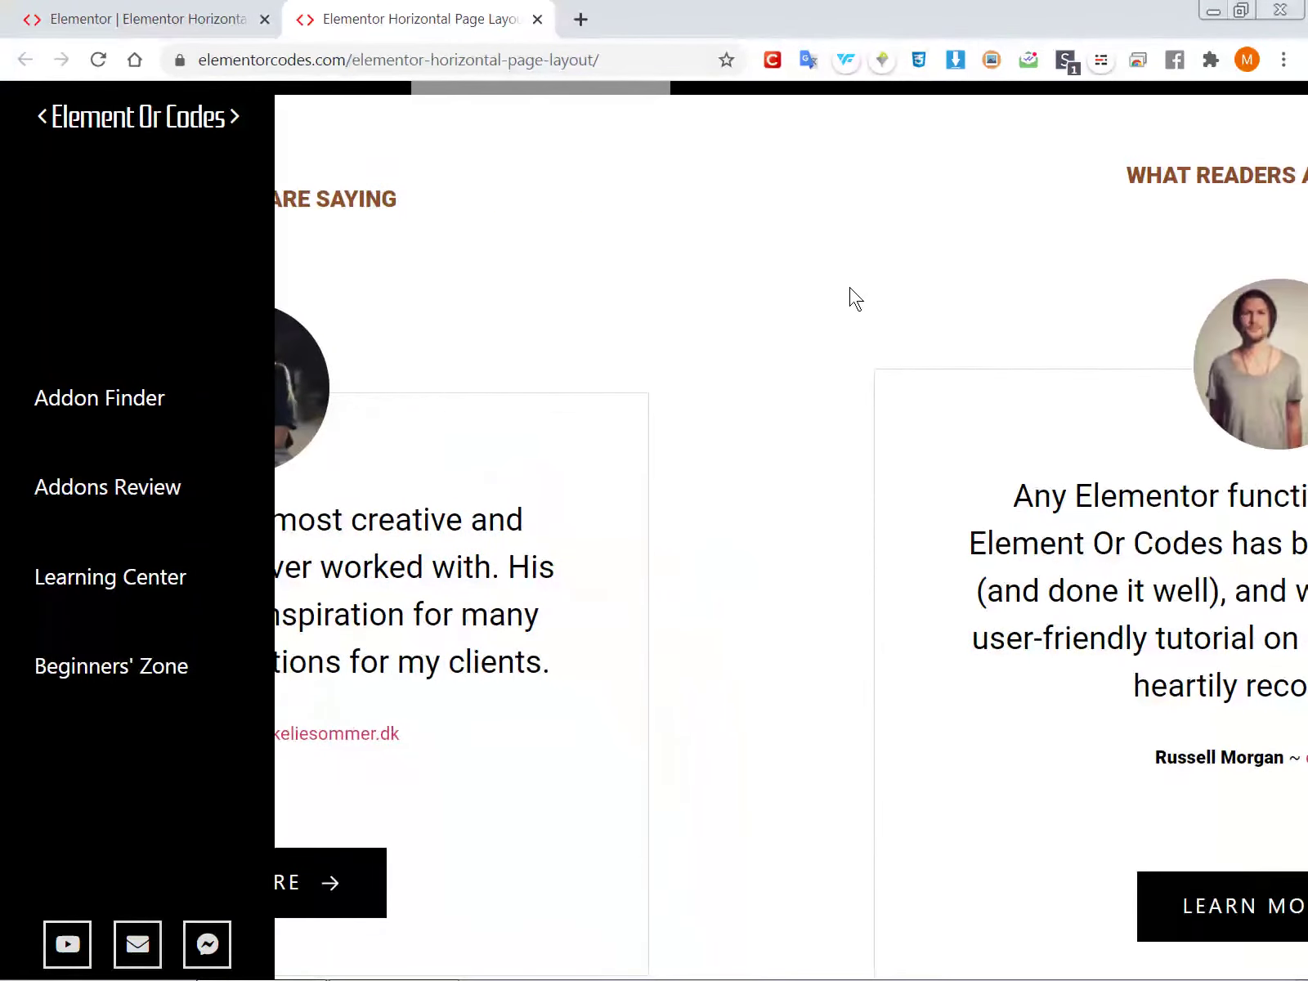
scroll(814, 297, down, 2)
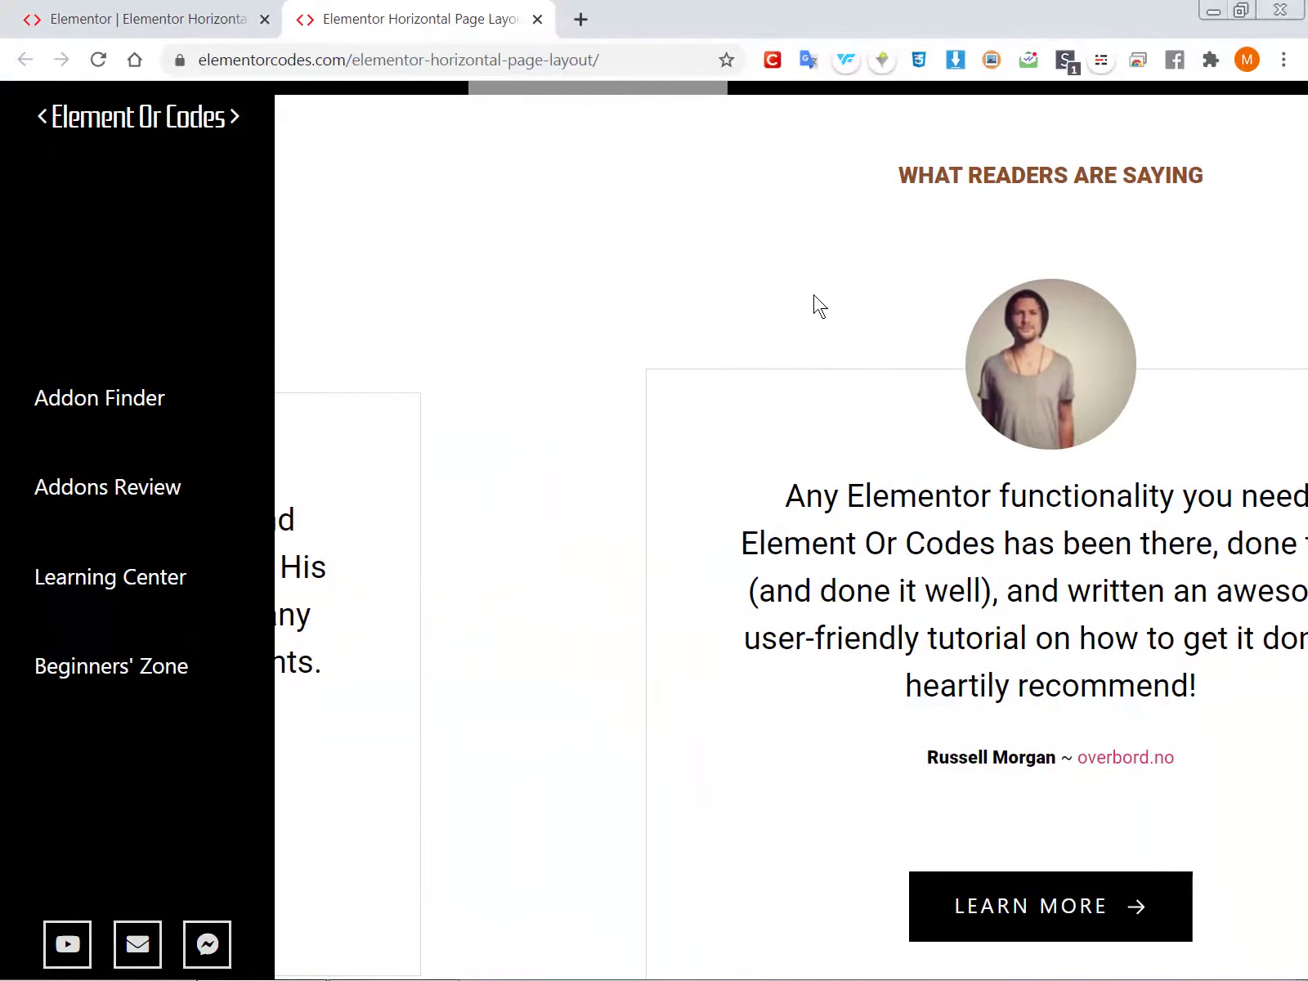
scroll(813, 297, down, 2)
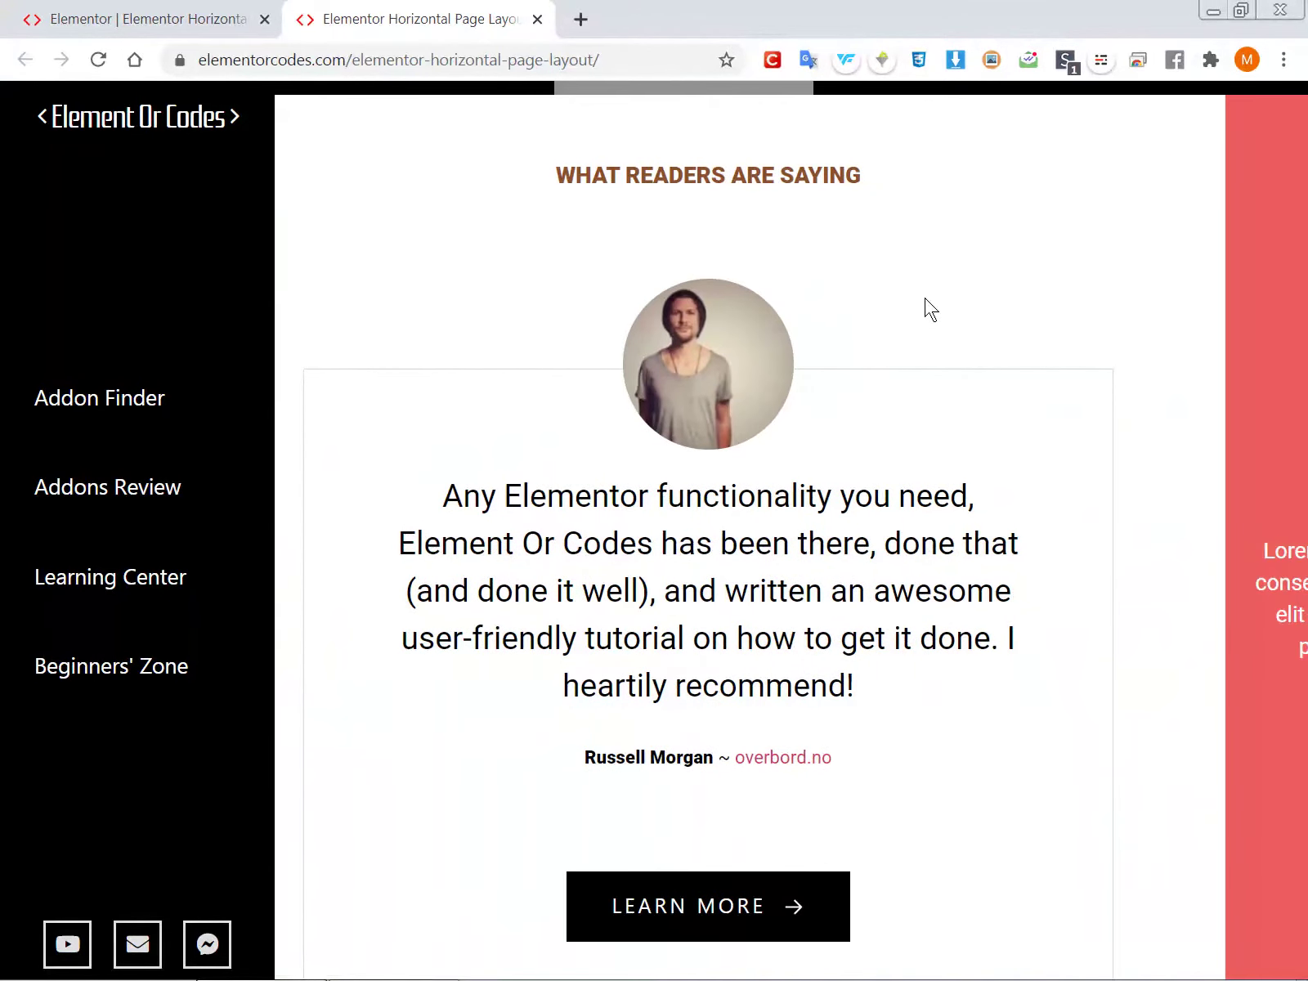
scroll(941, 313, down, 3)
scroll(939, 304, down, 3)
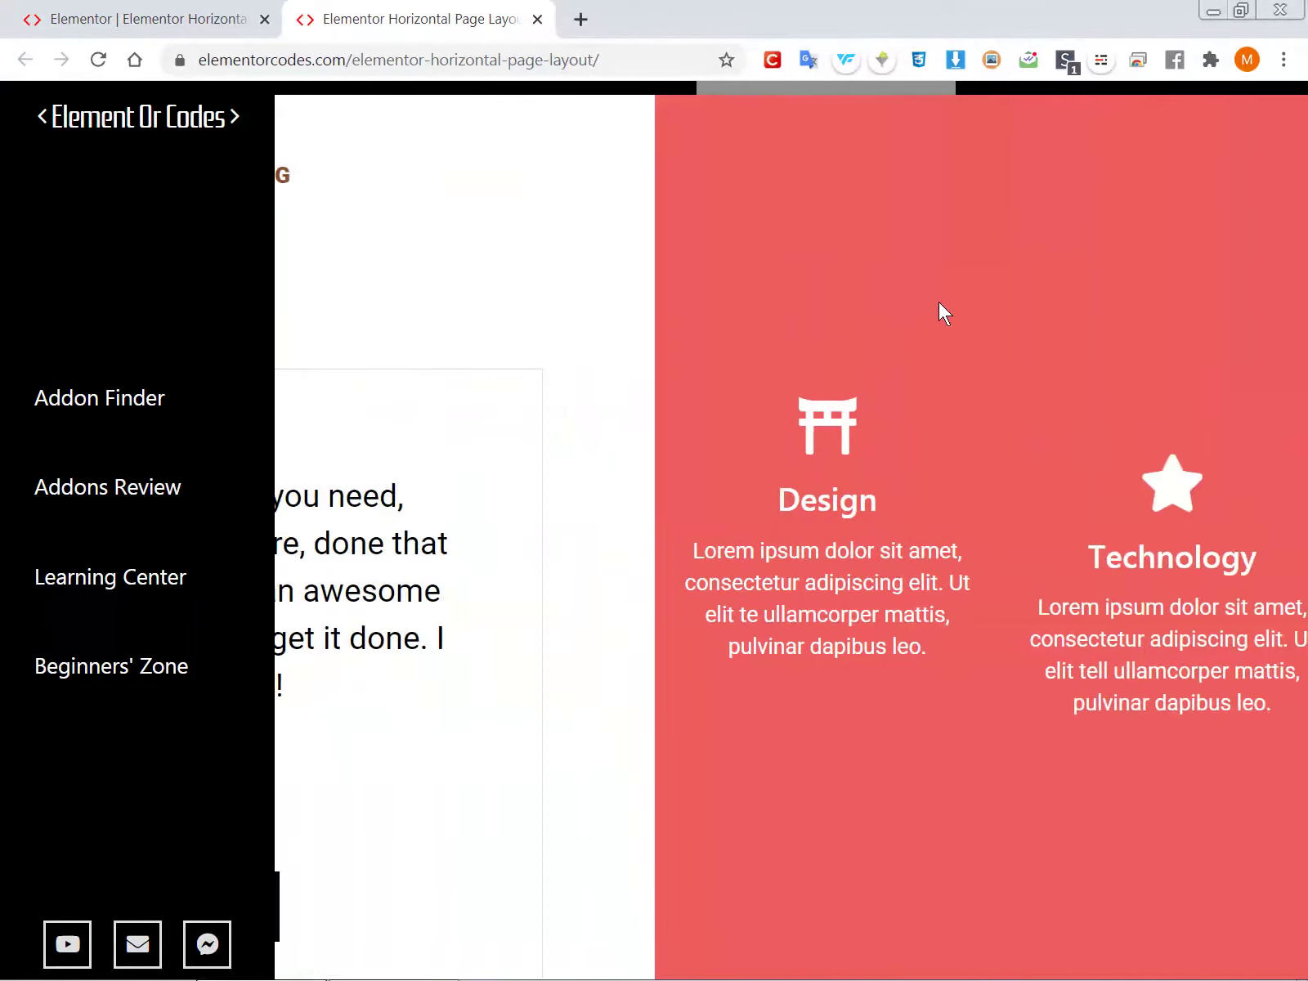
scroll(939, 304, down, 1)
scroll(938, 302, down, 2)
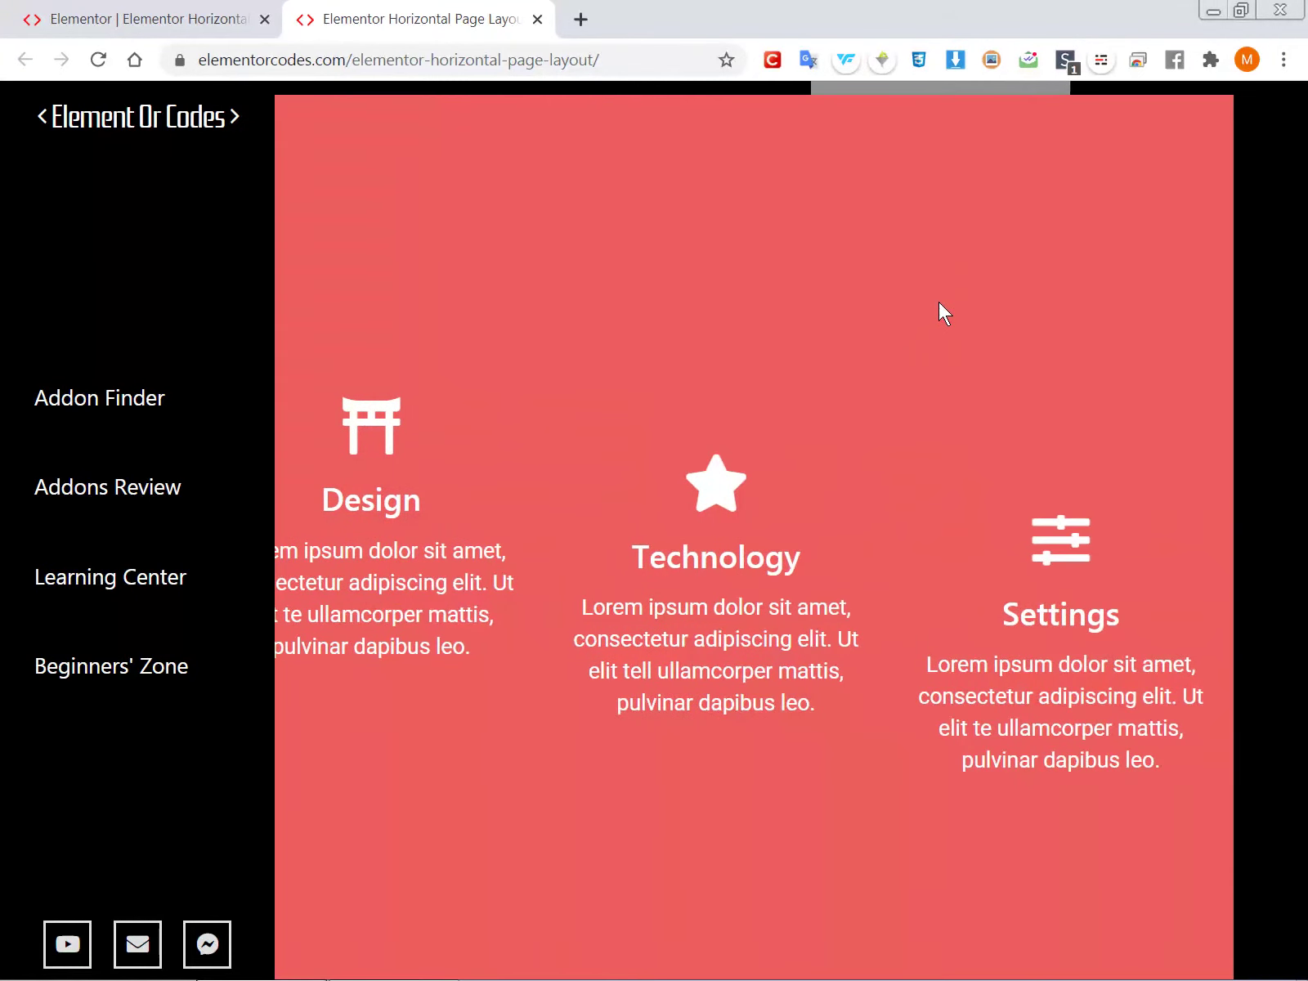
scroll(938, 301, down, 1)
scroll(938, 301, down, 1)
scroll(939, 302, up, 1)
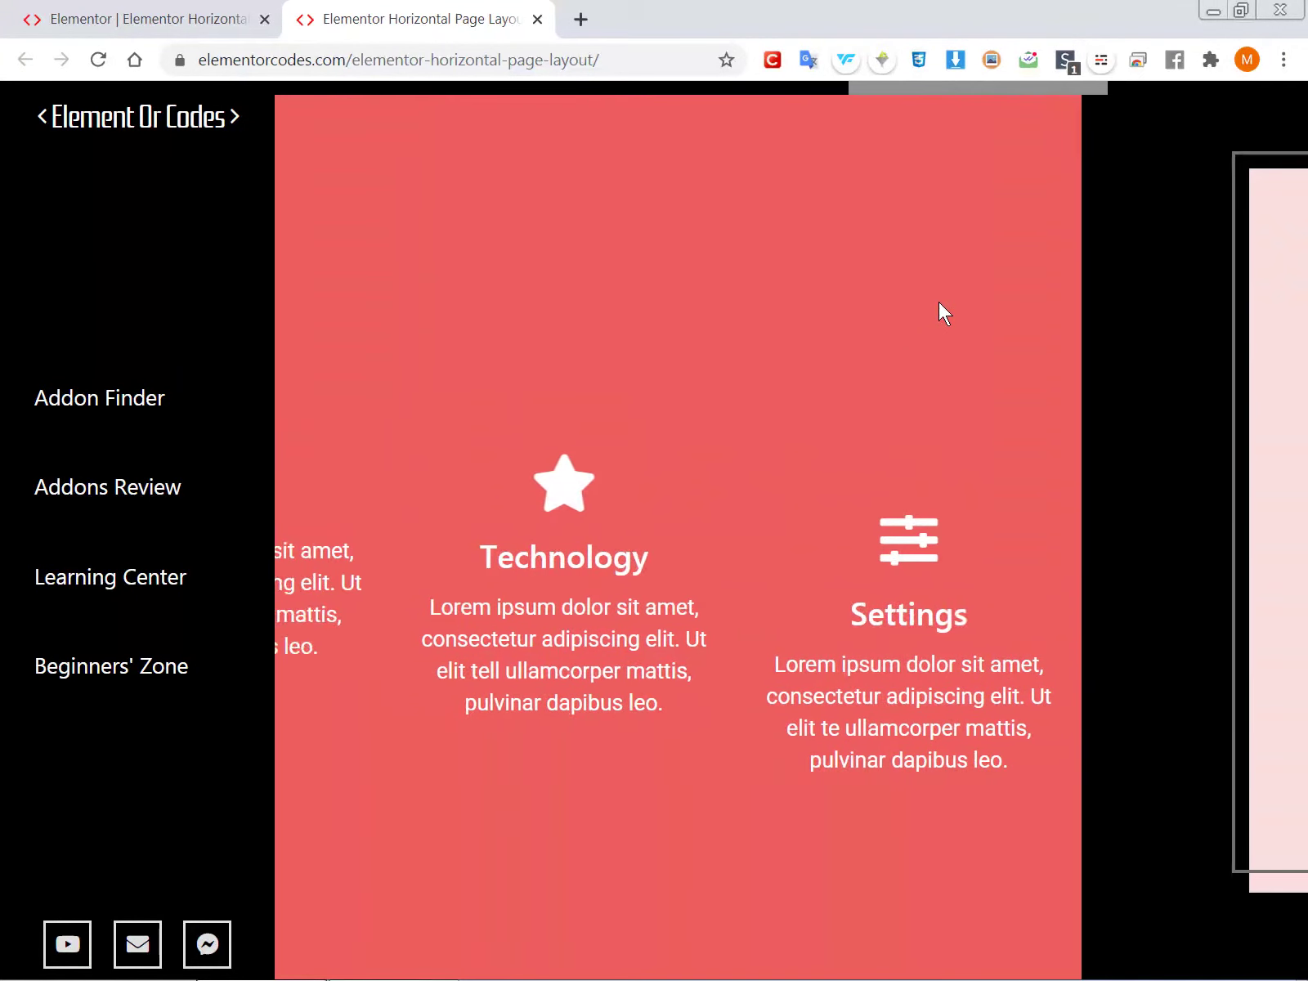
scroll(939, 302, down, 1)
scroll(938, 301, down, 5)
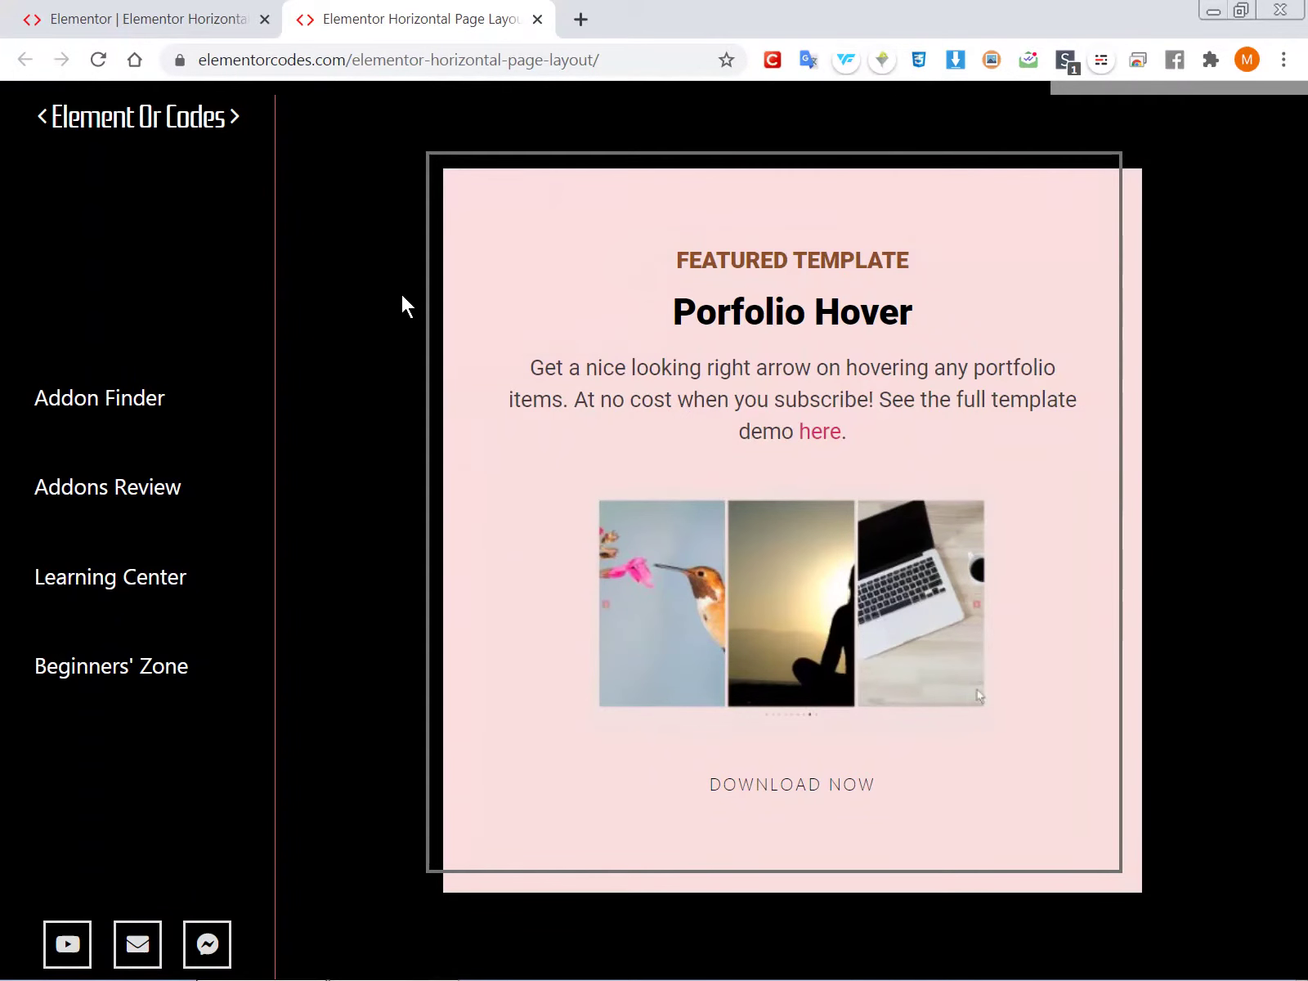
Open the developer tools with device emulation for the page and enlarge the preview area
key(F12)
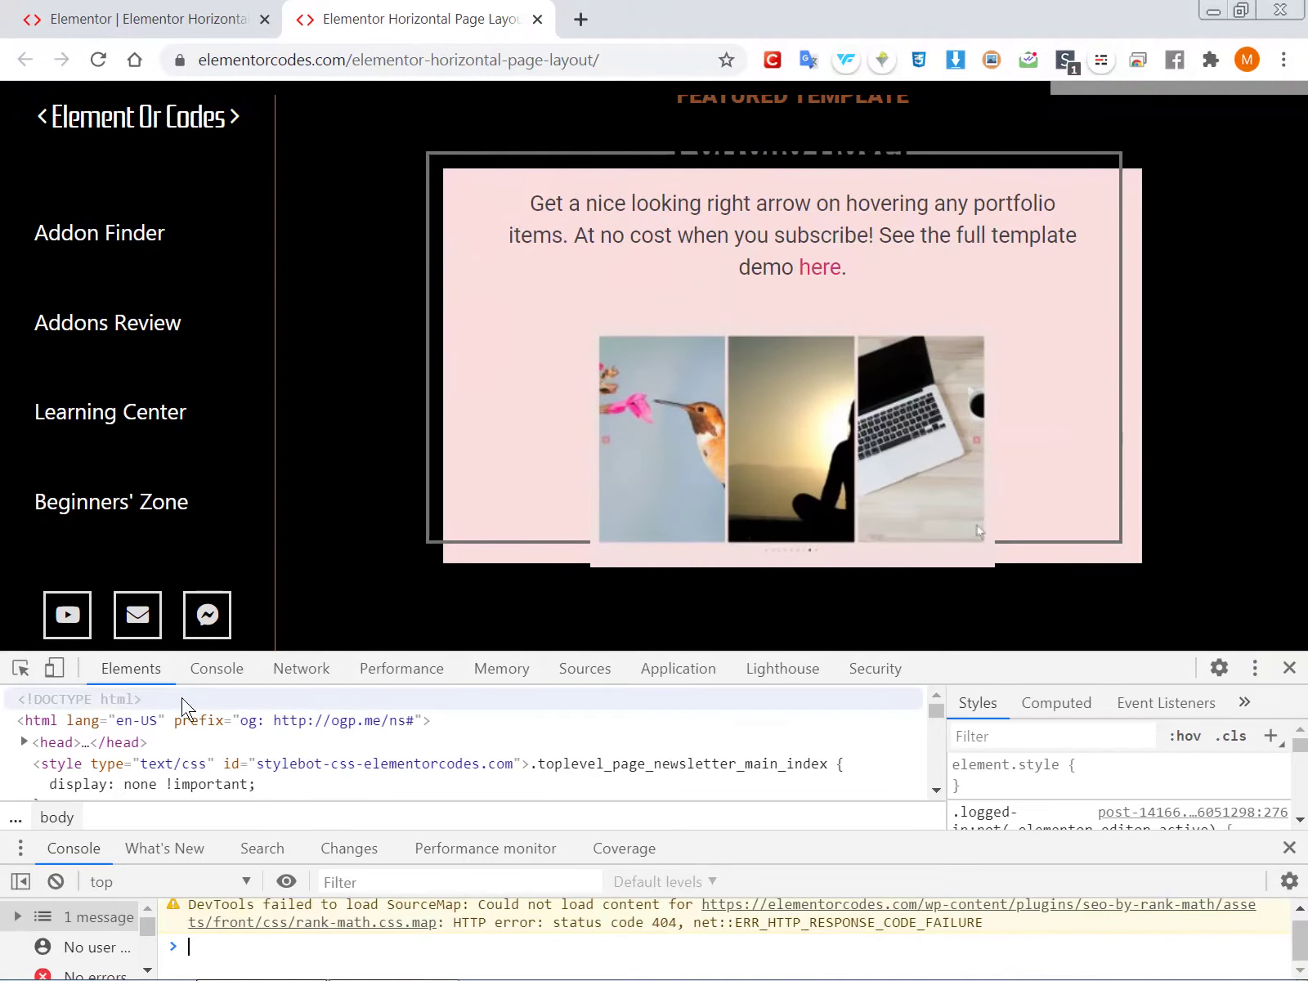
click(55, 669)
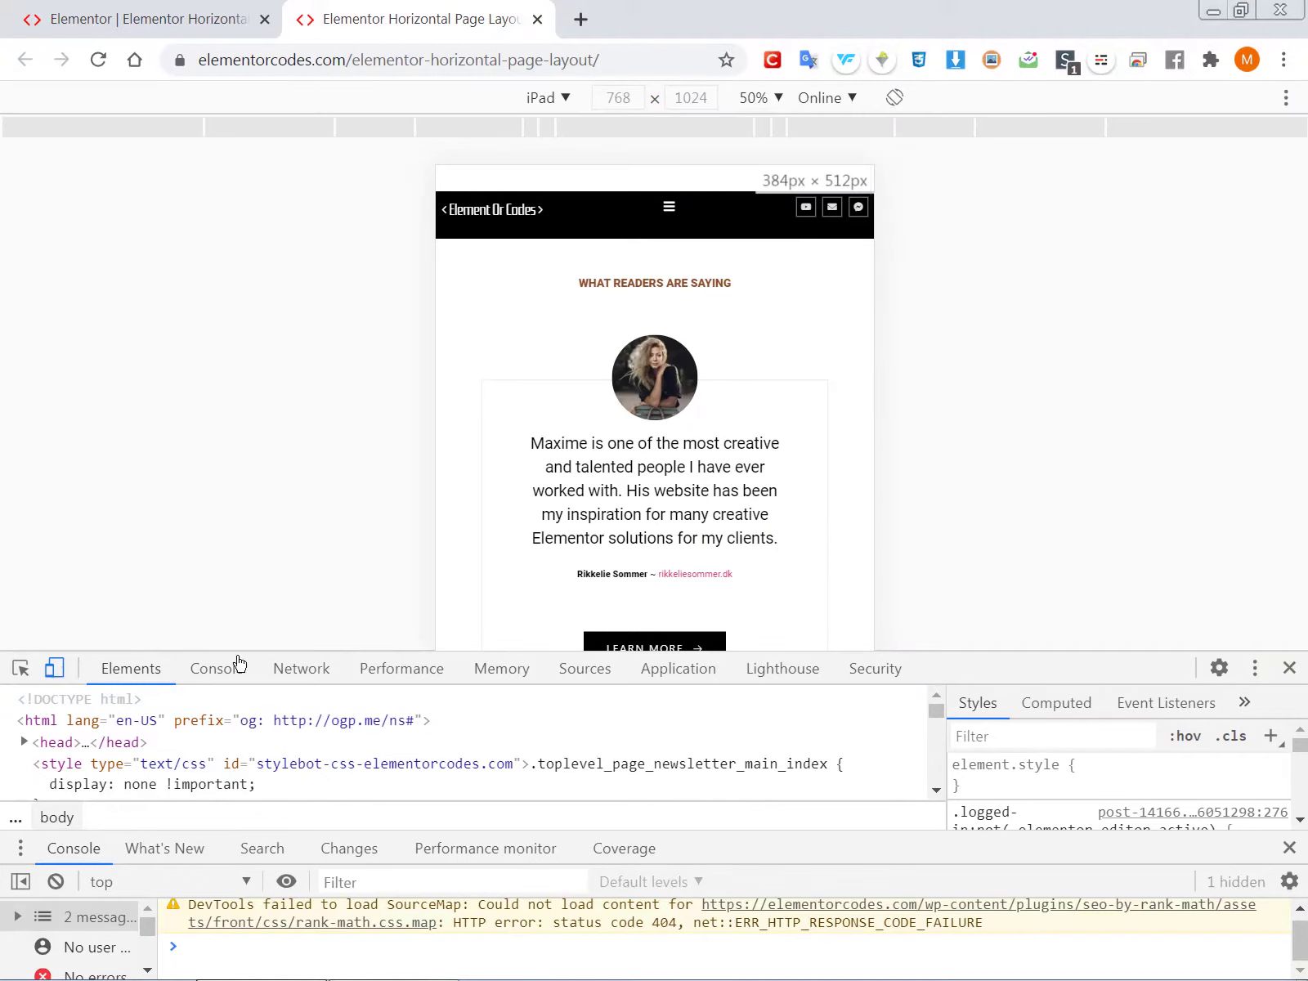
drag(969, 654, 951, 749)
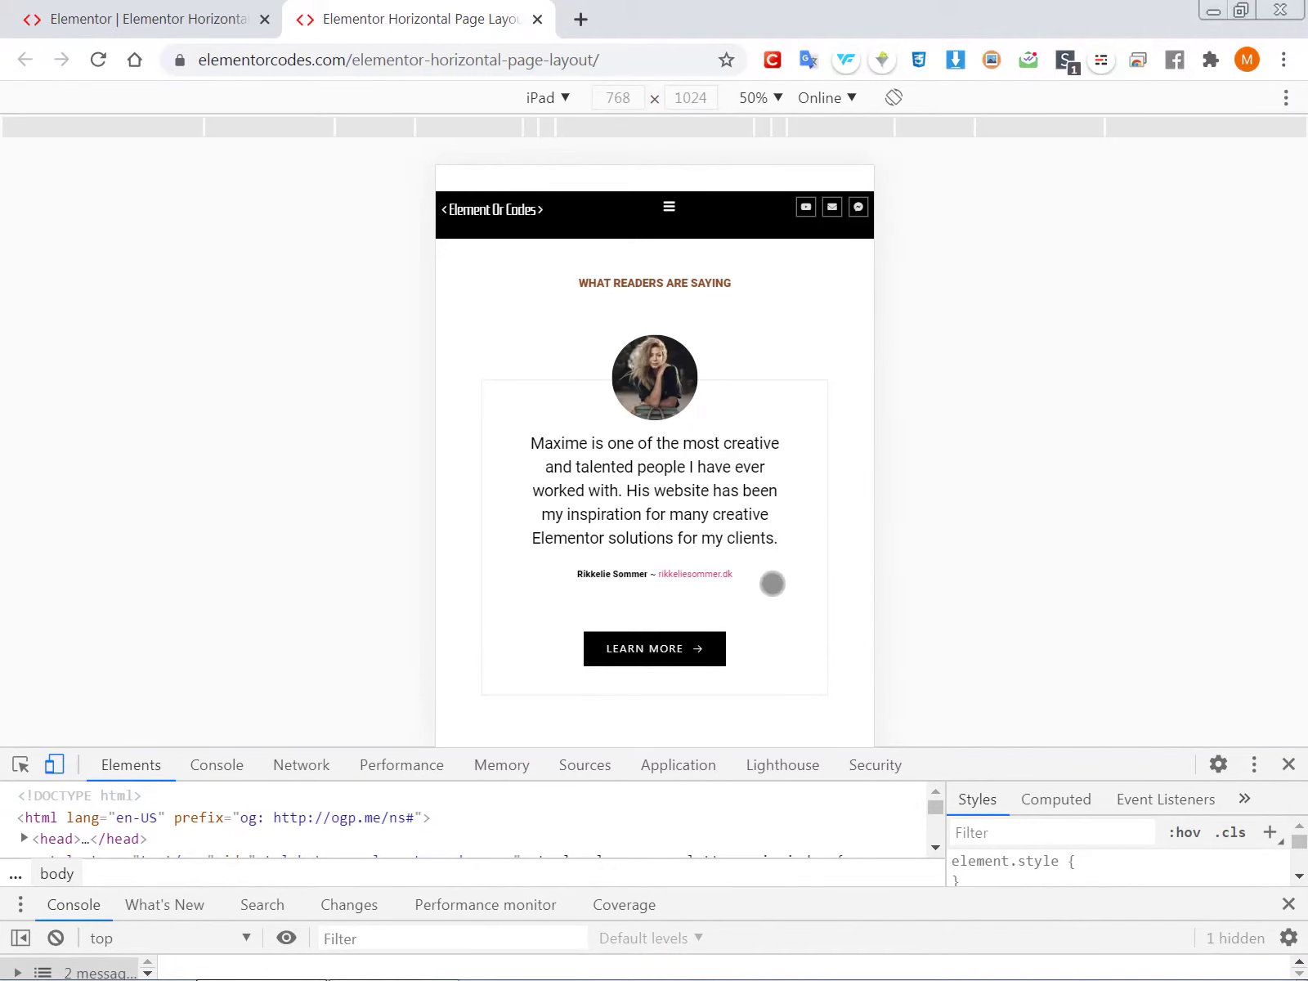
Examine the page's vertical layout in the iPad preview, from the testimonials down to the Featured Template section
scroll(771, 563, down, 3)
scroll(733, 470, down, 5)
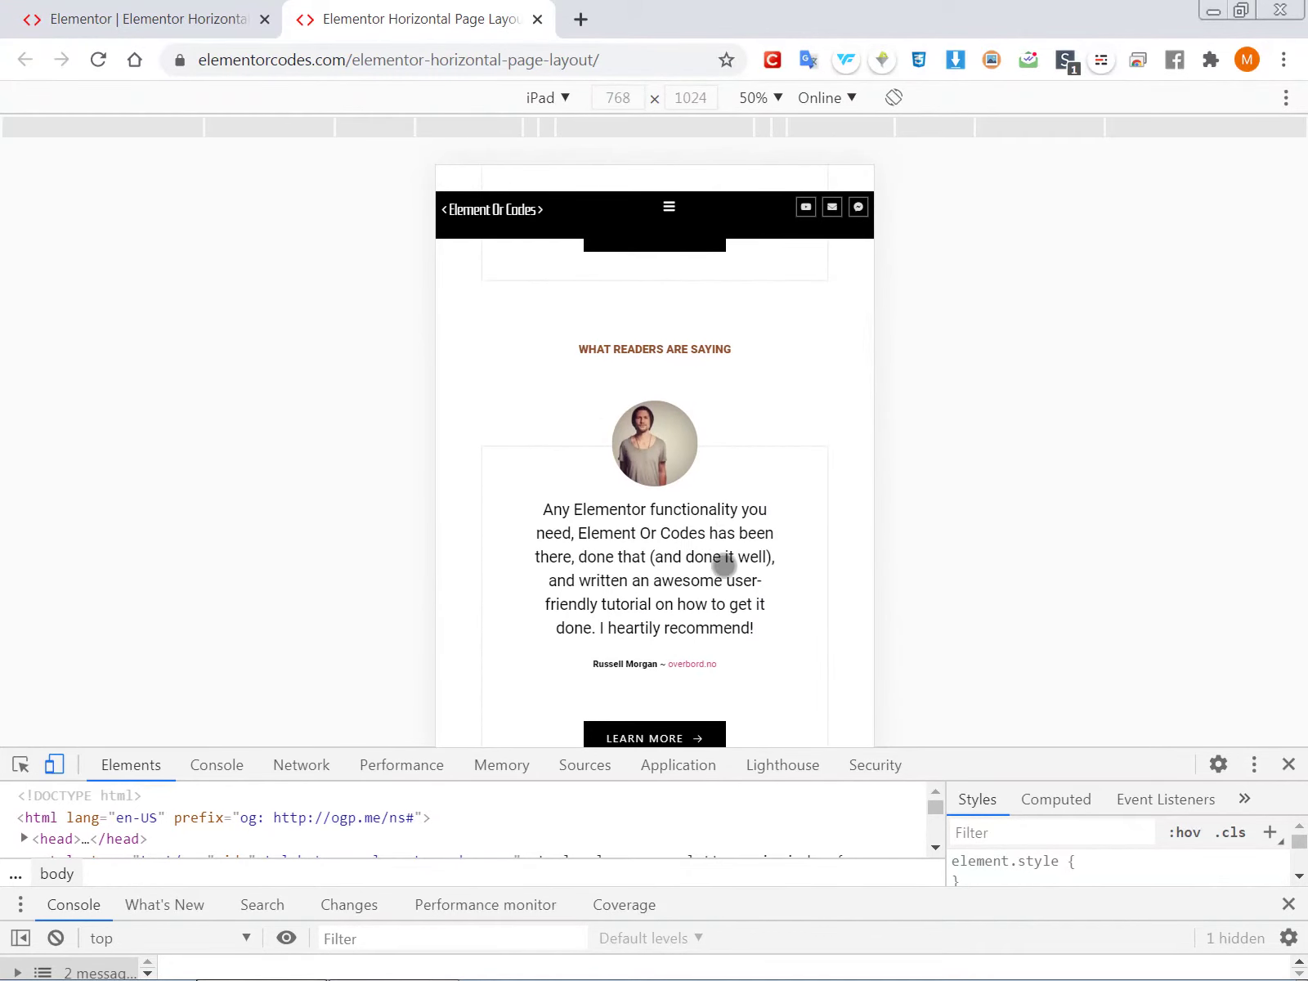
scroll(736, 453, down, 3)
scroll(765, 616, down, 4)
scroll(744, 491, down, 3)
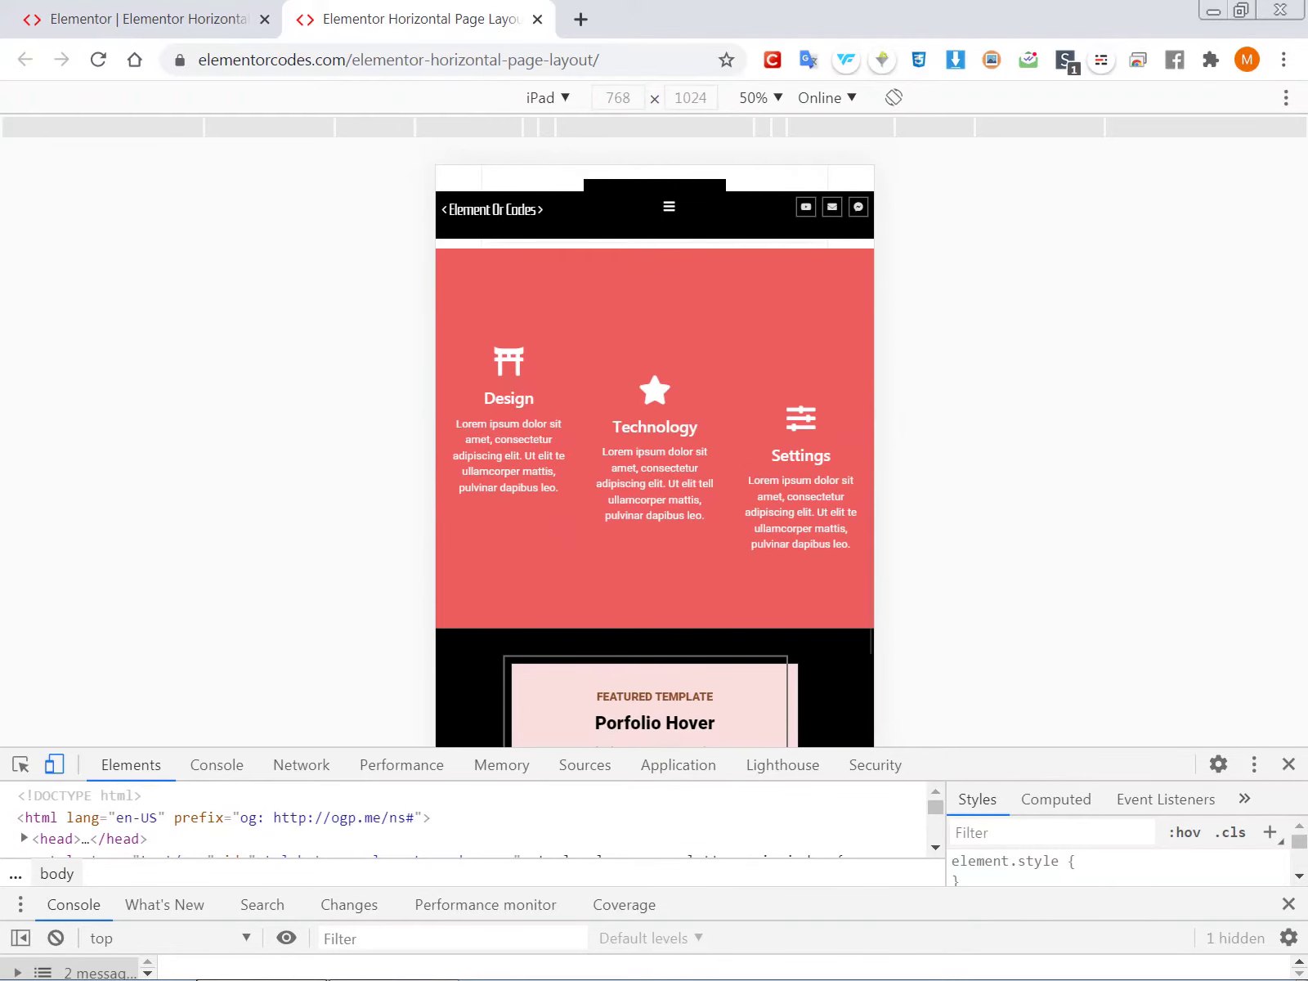
scroll(769, 523, down, 4)
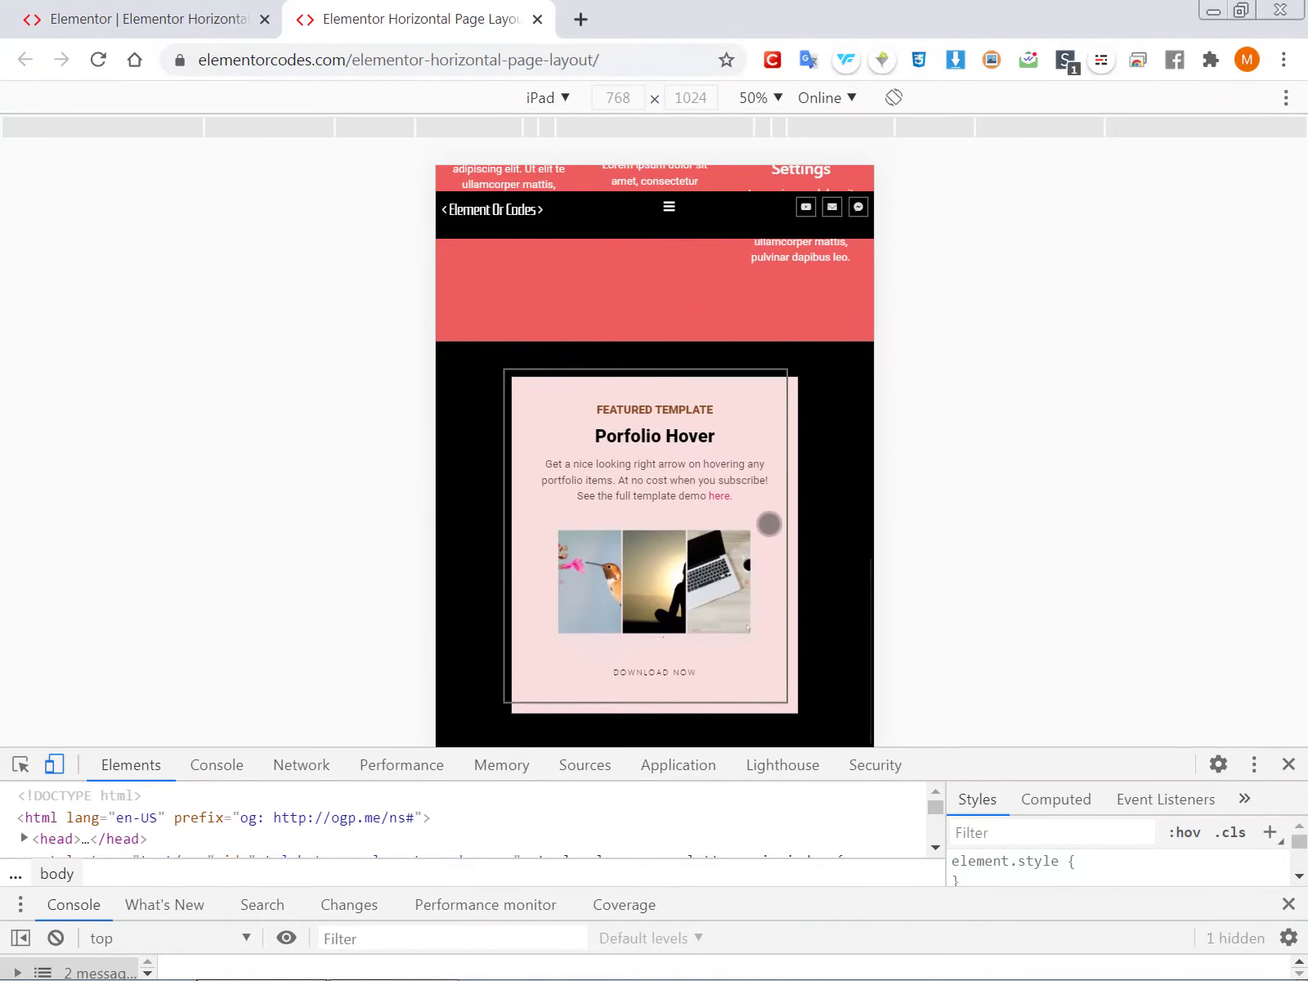
drag(724, 339, 678, 631)
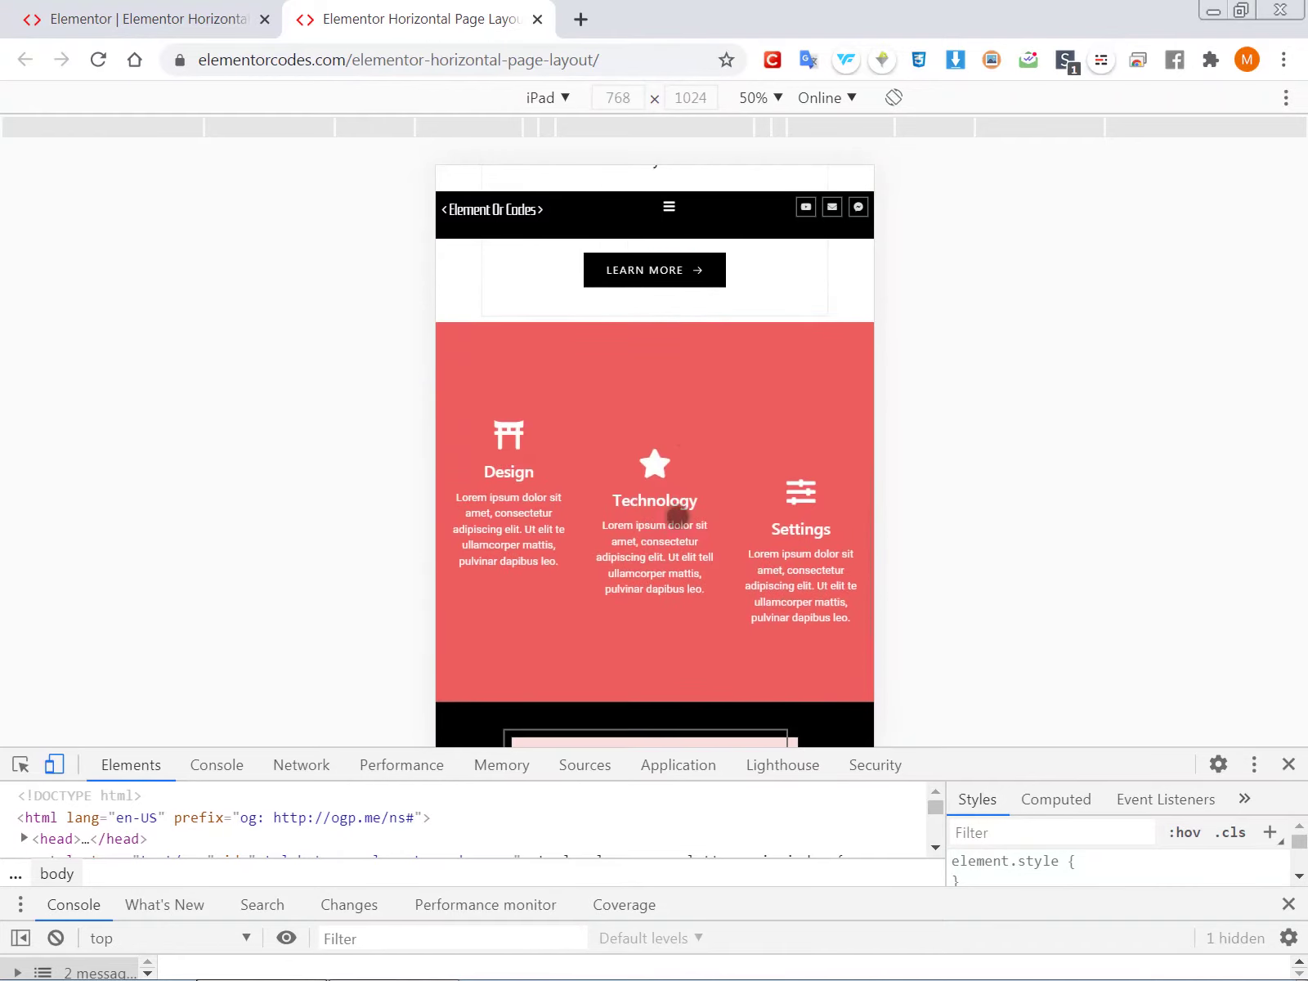
scroll(677, 516, up, 6)
scroll(791, 323, down, 3)
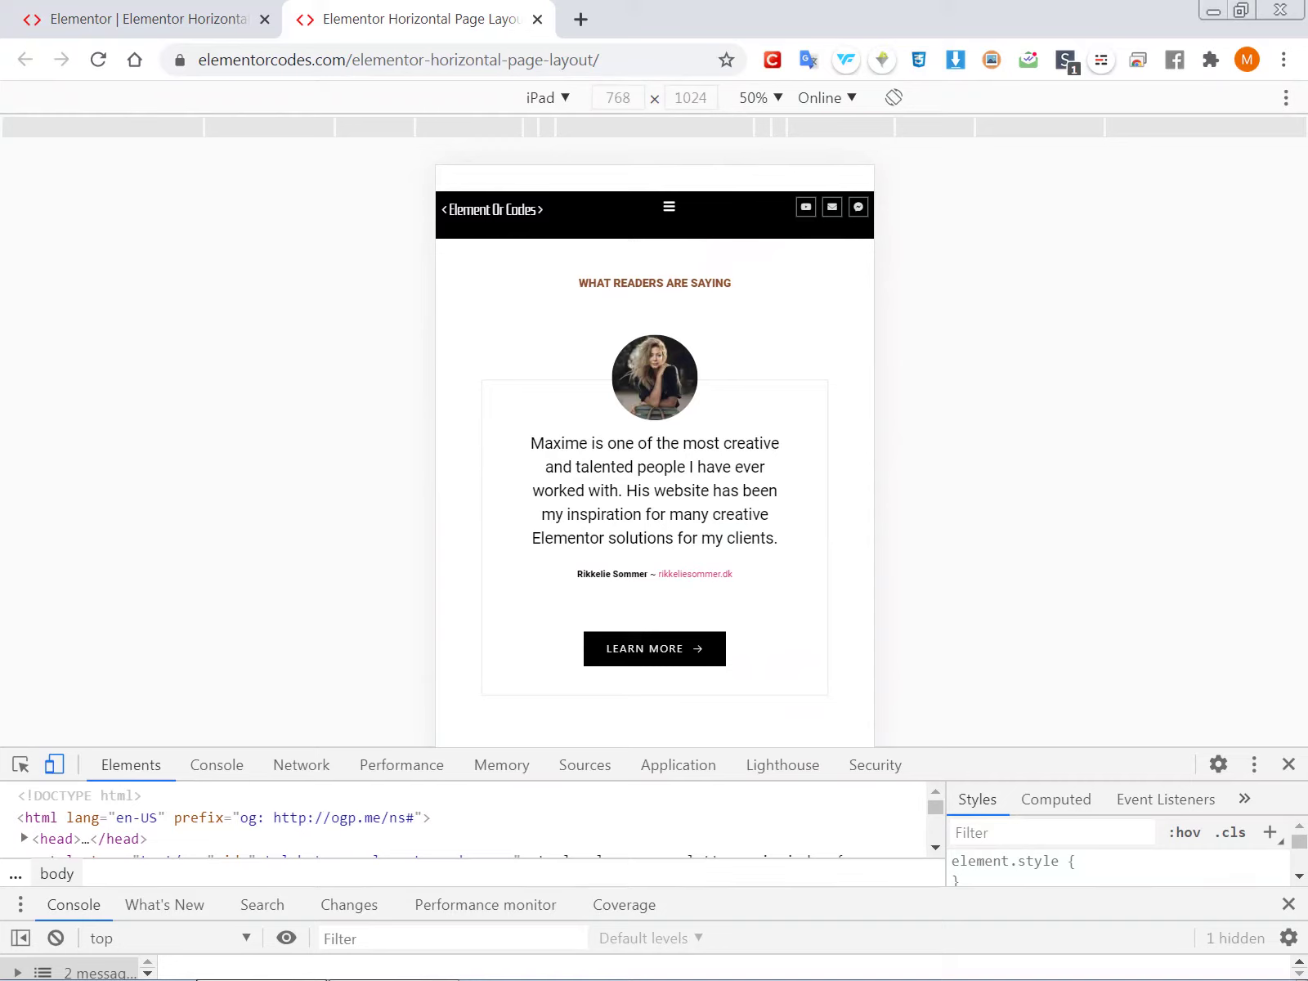
scroll(654, 458, down, 2)
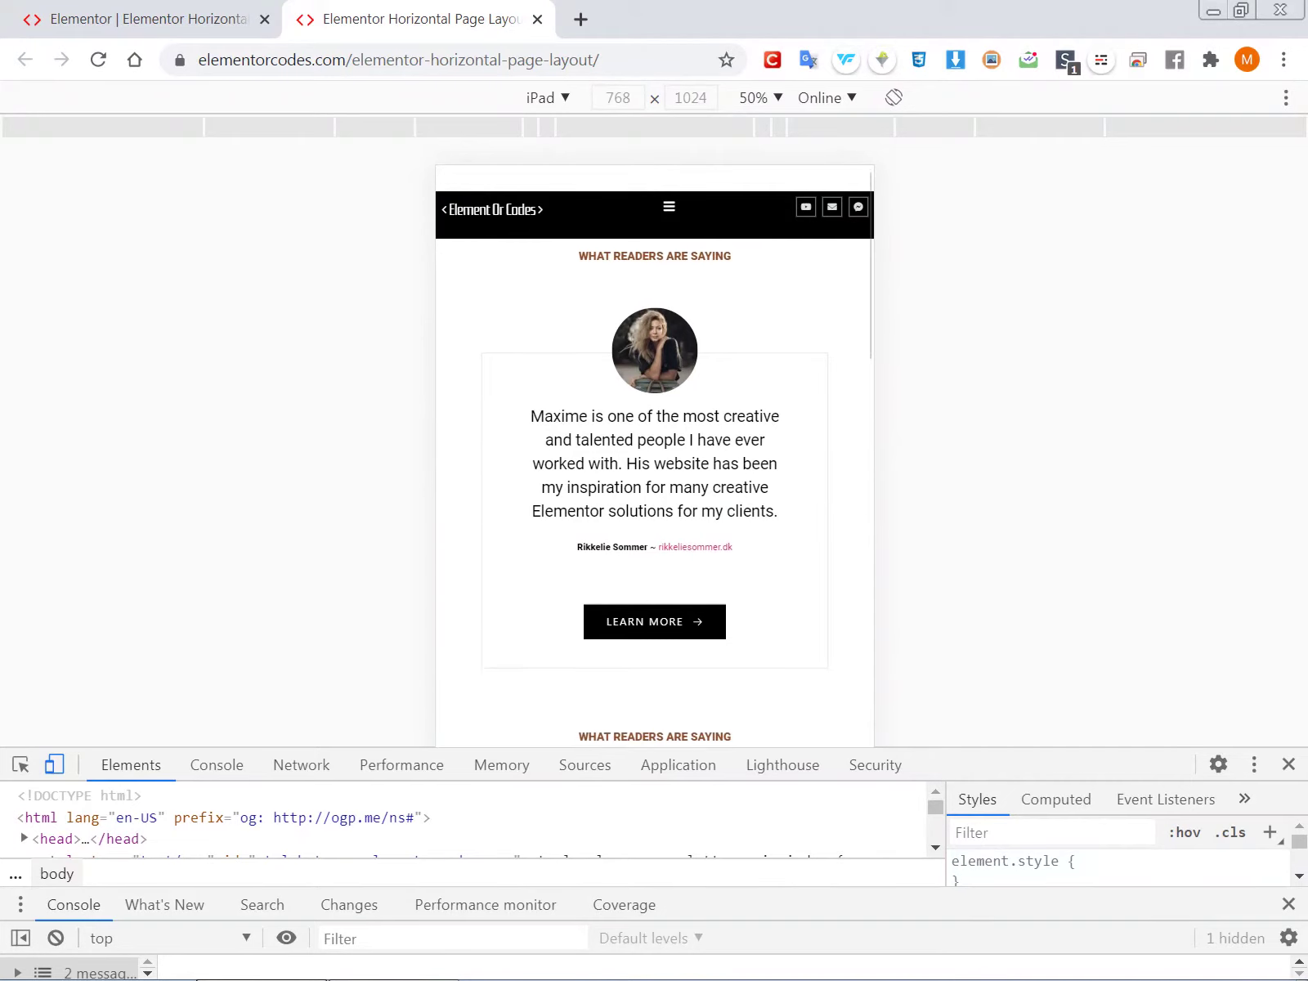
scroll(654, 457, down, 10)
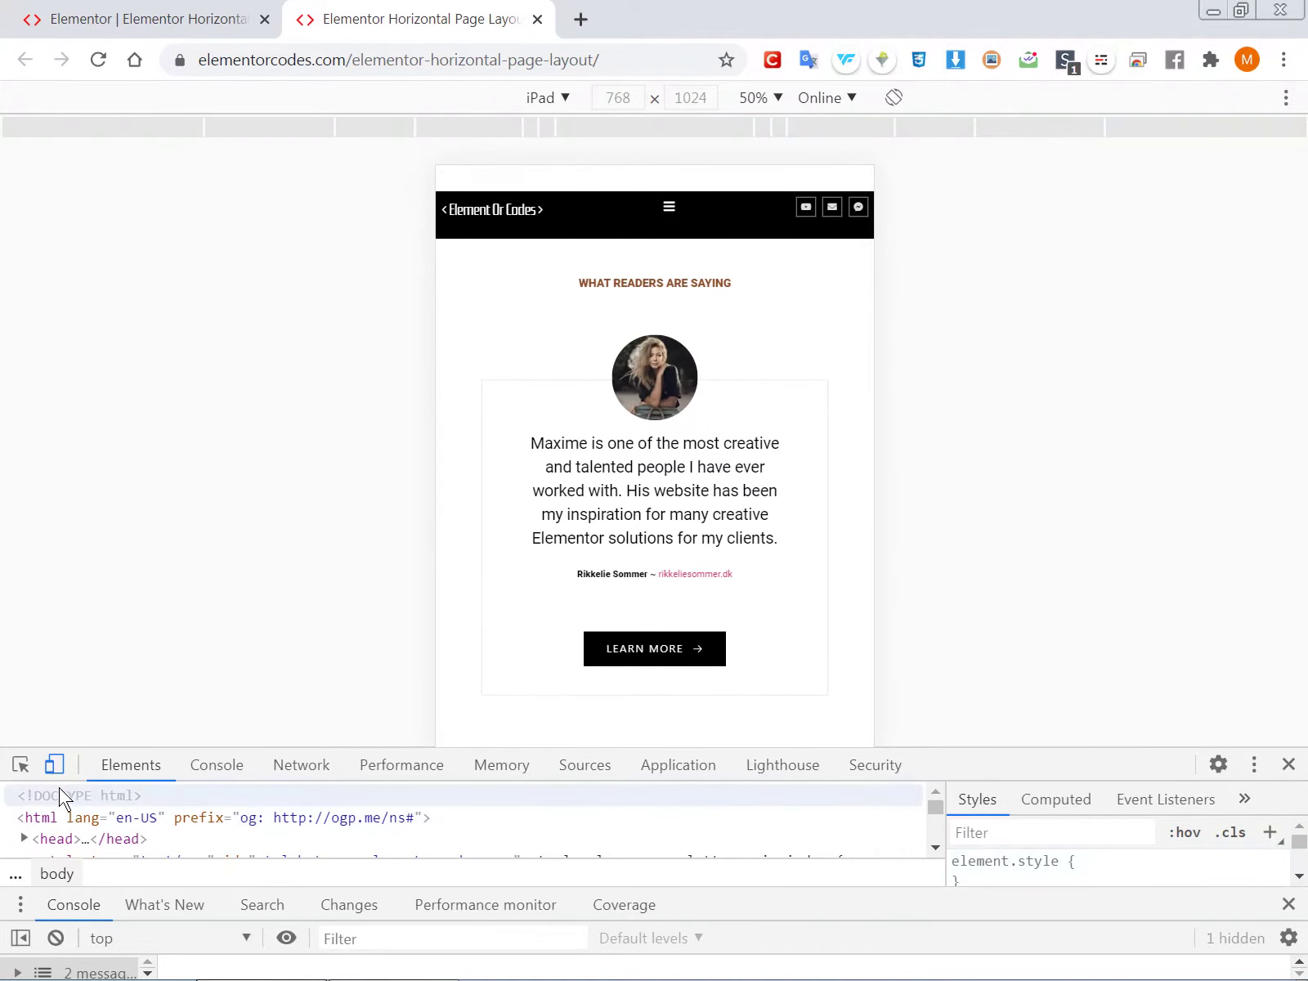
Preview the page as iPhone 6/7/8 Plus down to the Featured Template section, and close the developer tools
click(542, 95)
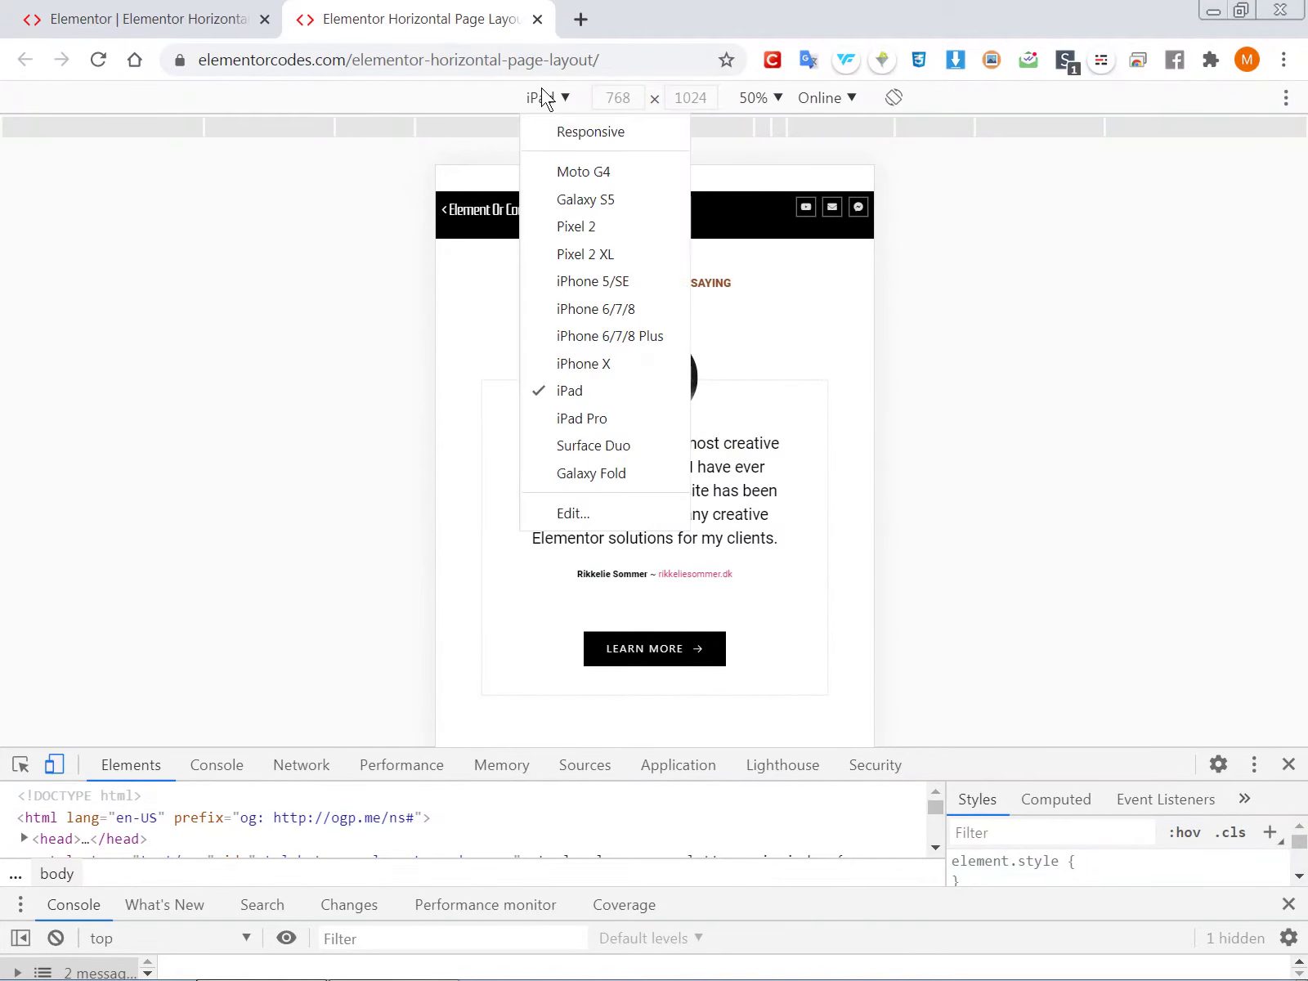
click(578, 337)
scroll(761, 451, down, 5)
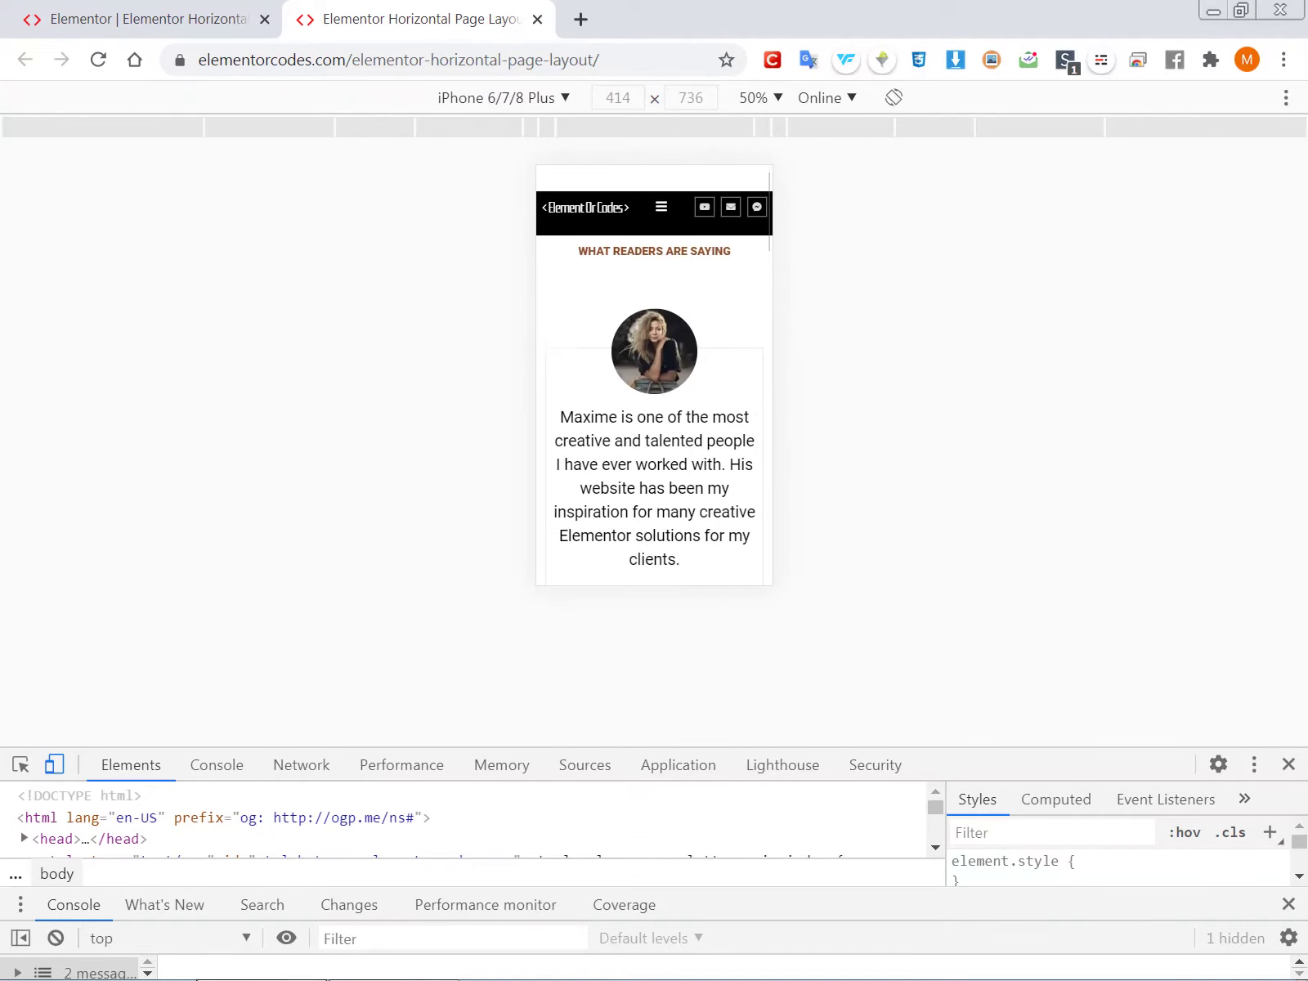
scroll(654, 376, down, 10)
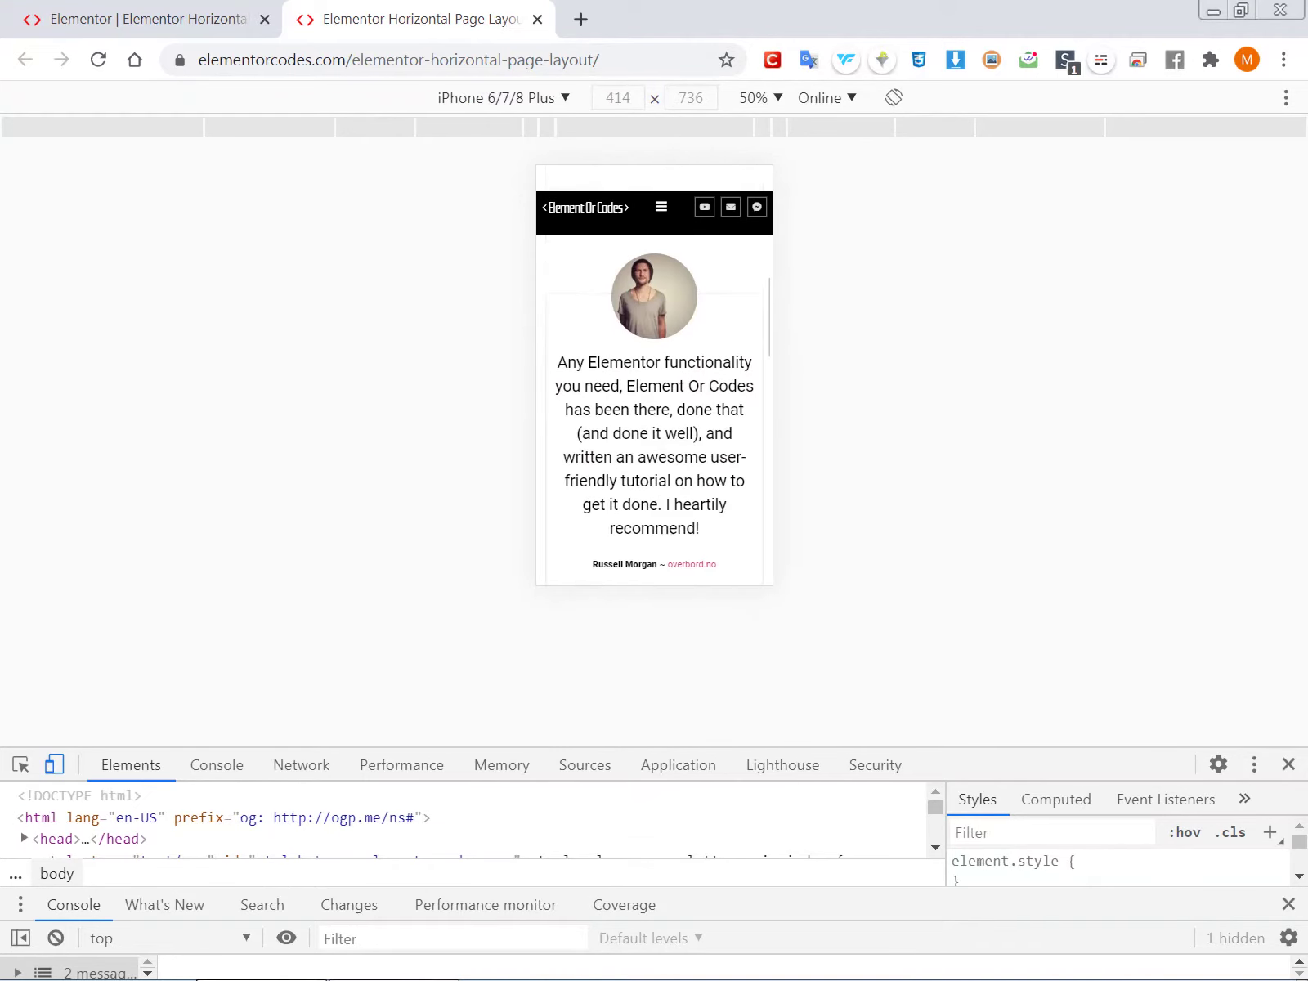
scroll(654, 376, down, 10)
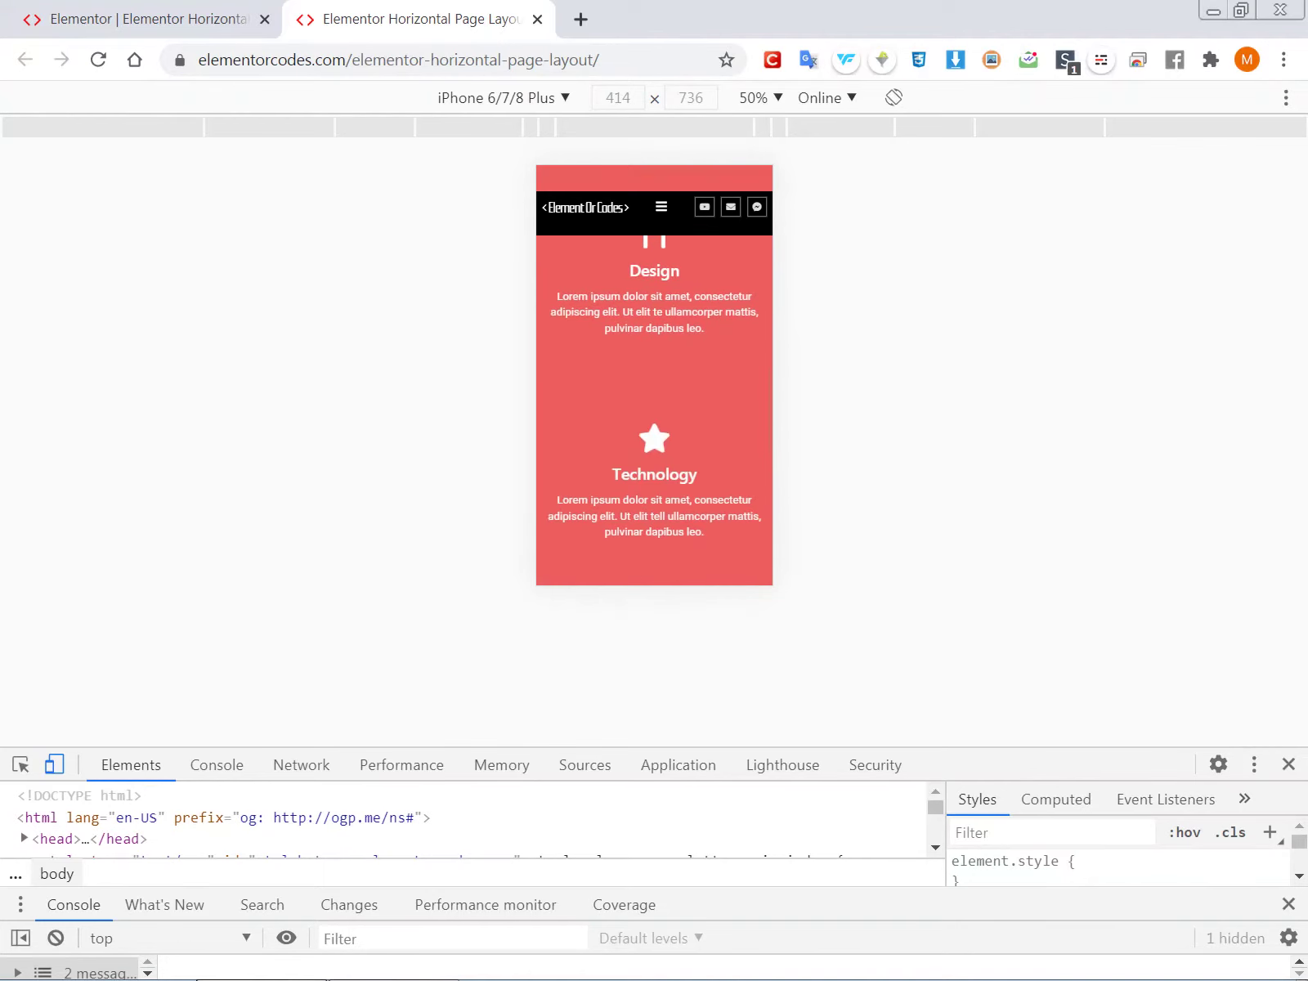
scroll(636, 556, down, 3)
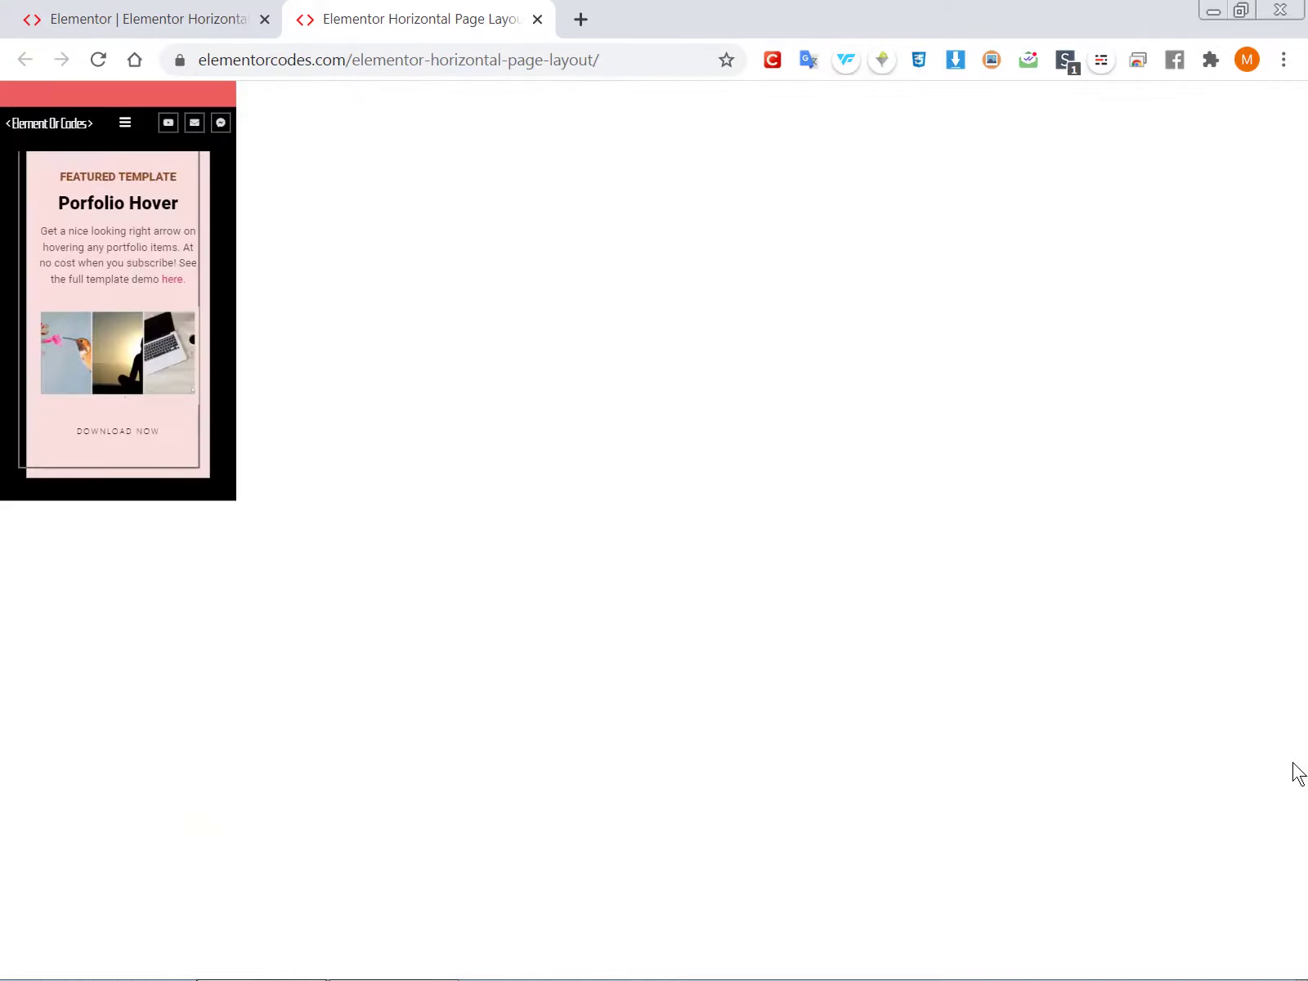
click(1289, 764)
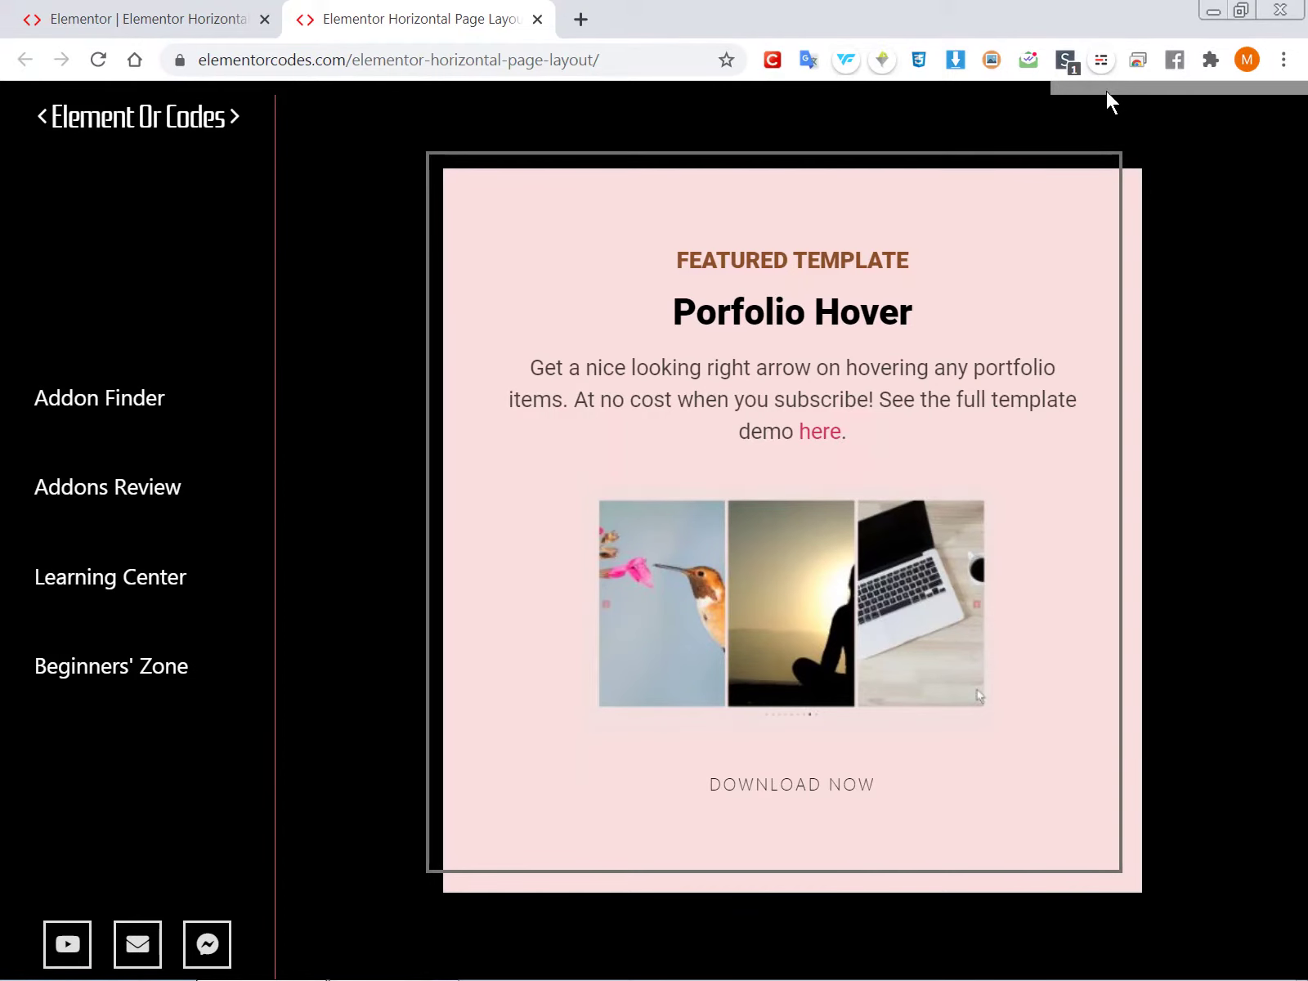
mouse_move(1106, 90)
mouse_down()
mouse_move(323, 105)
mouse_move(1112, 97)
mouse_up()
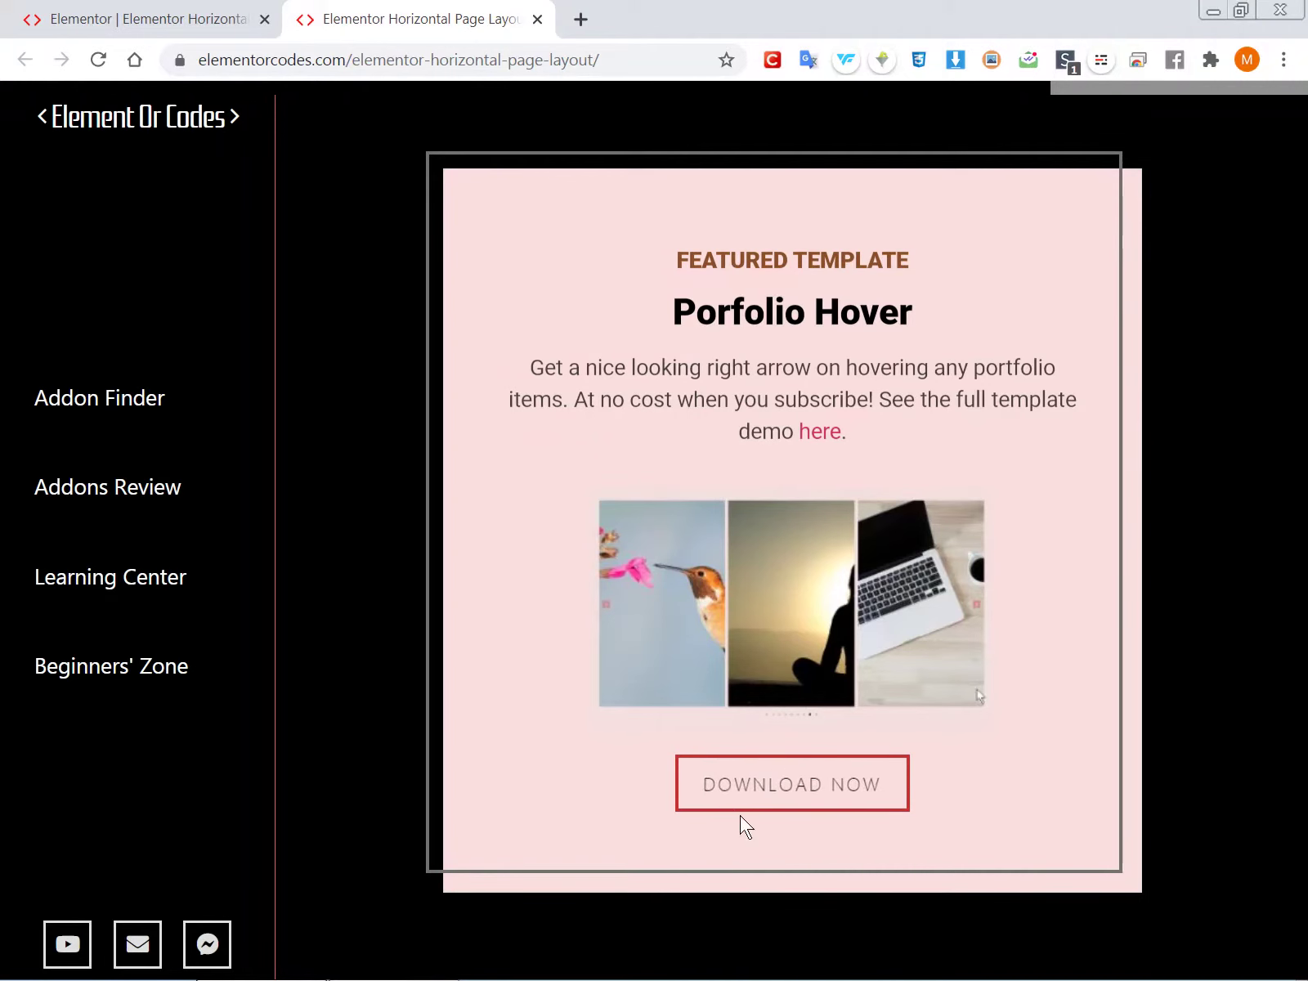
Switch to the Elementor editor of the page, view the template library's import screen, and close the library
click(193, 12)
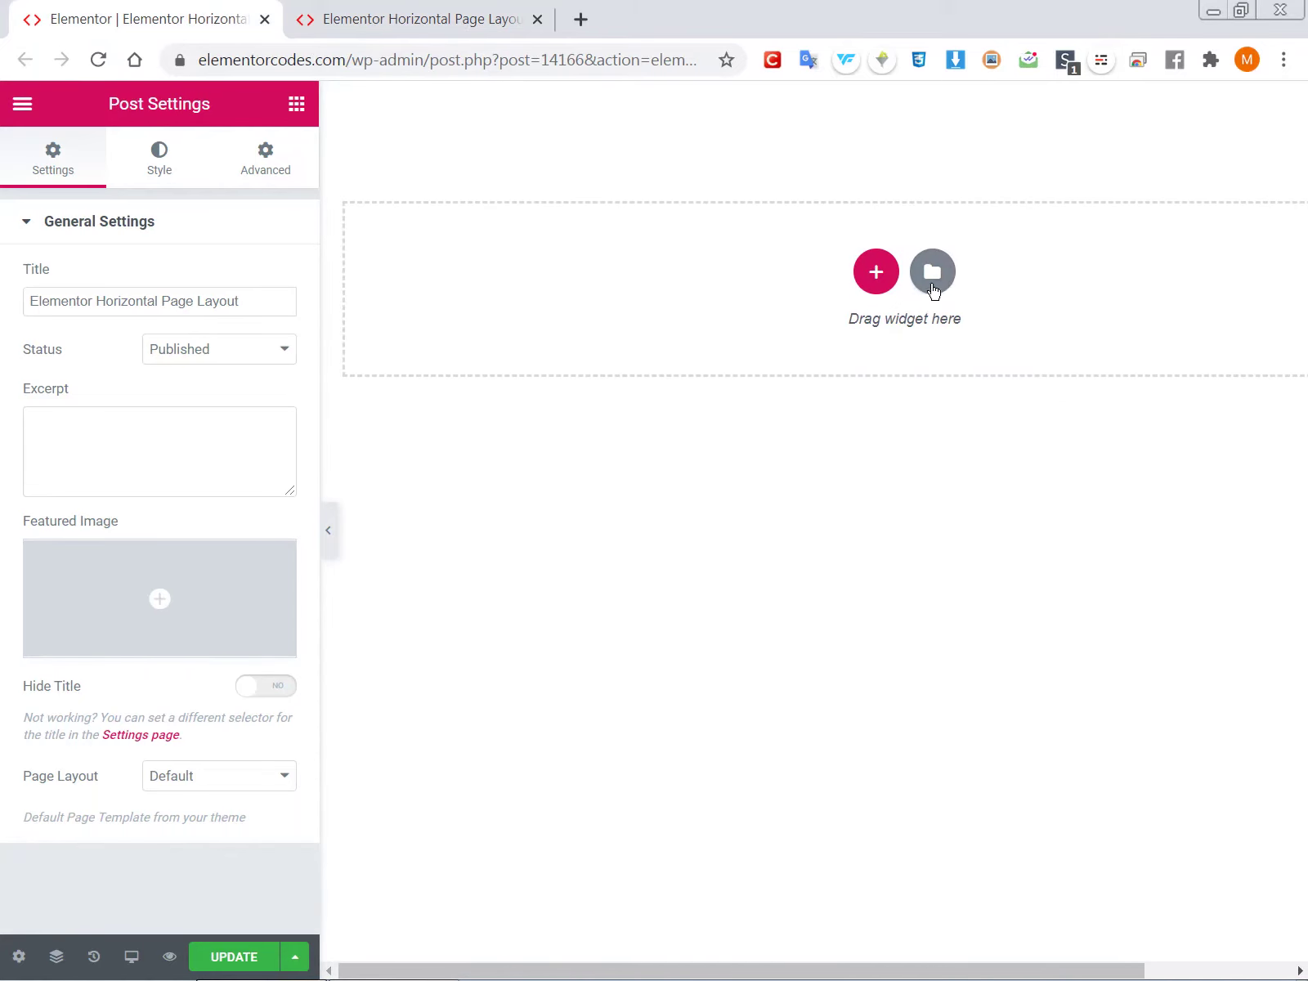
click(933, 273)
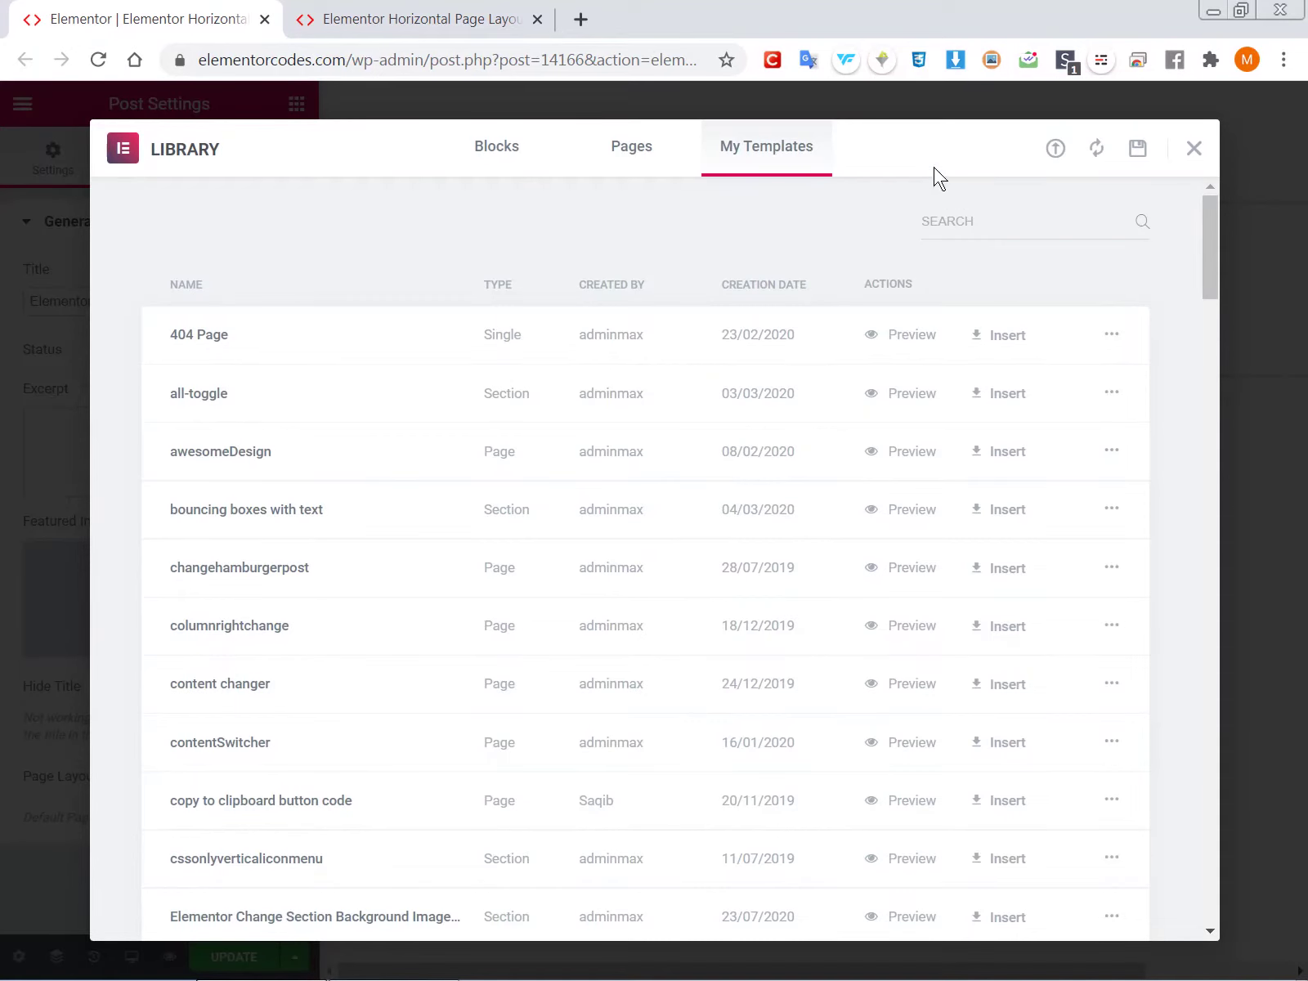
click(1054, 151)
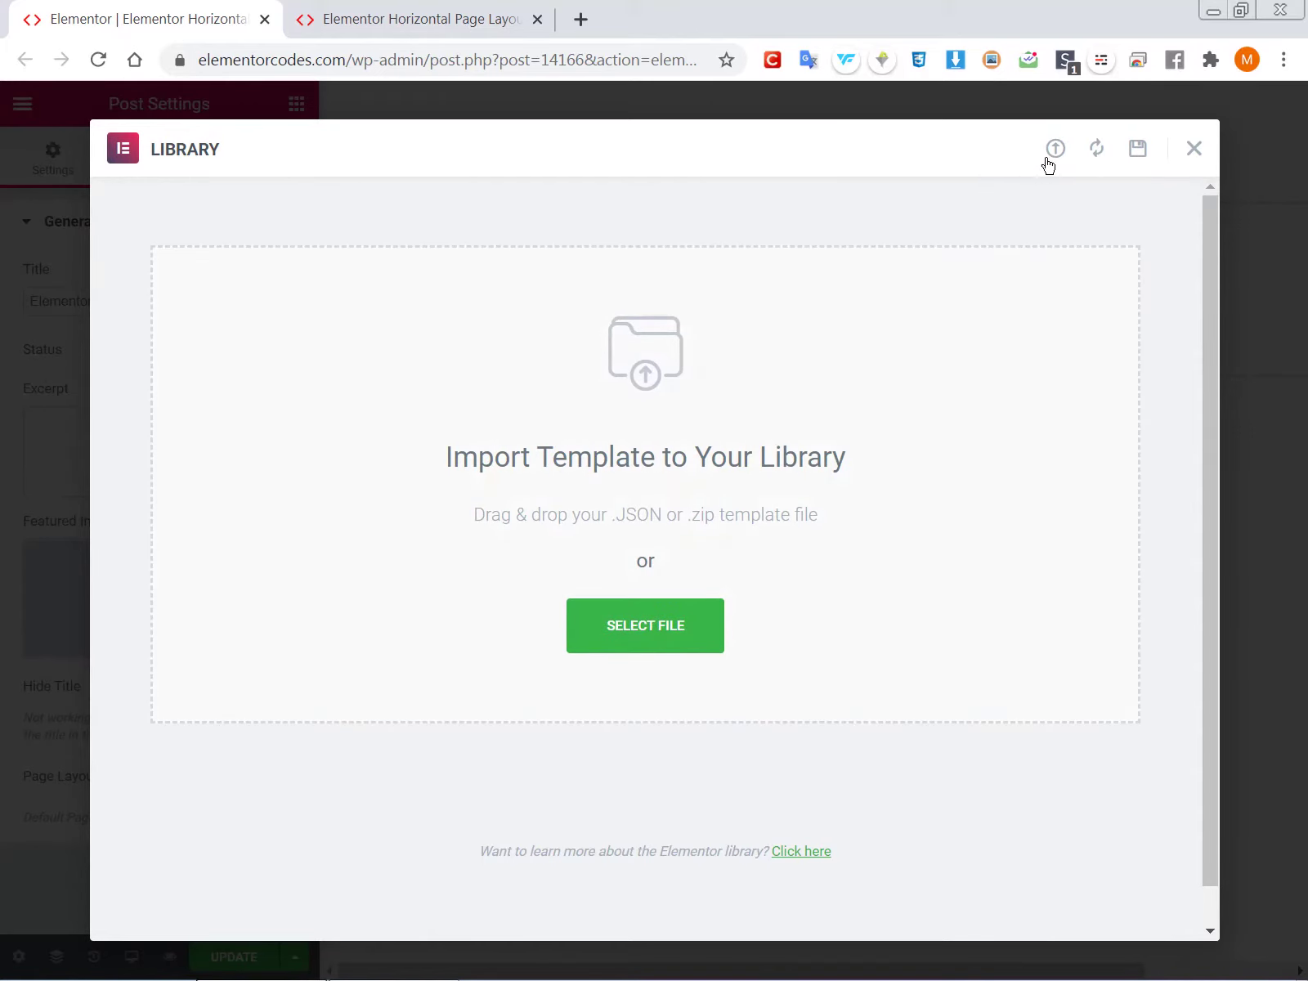
click(1194, 150)
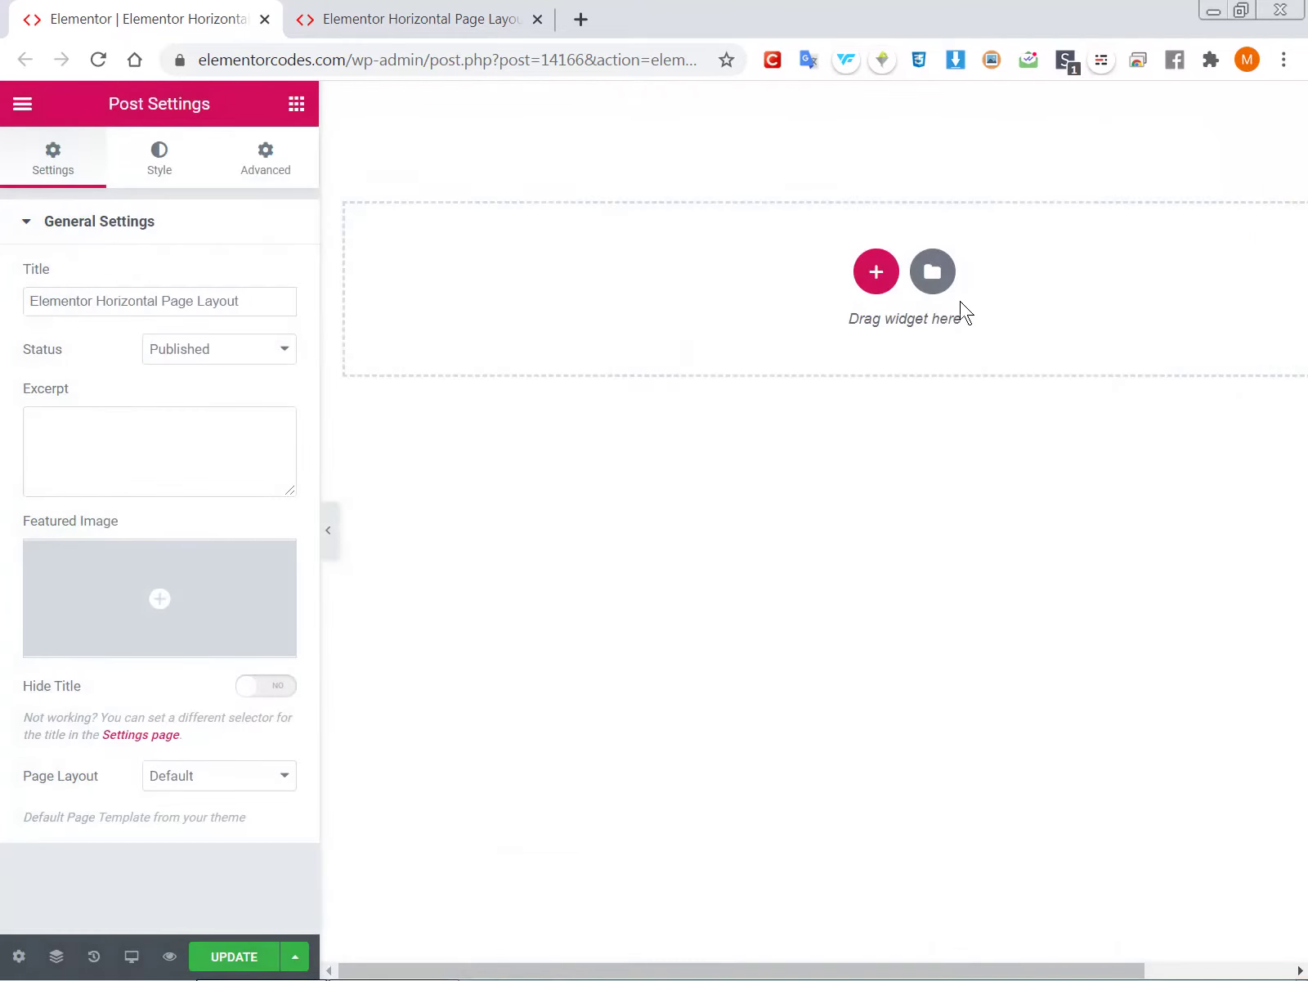
Insert the Elementor_horizontal_page_layout template from the saved templates into the page
click(926, 275)
scroll(732, 547, down, 5)
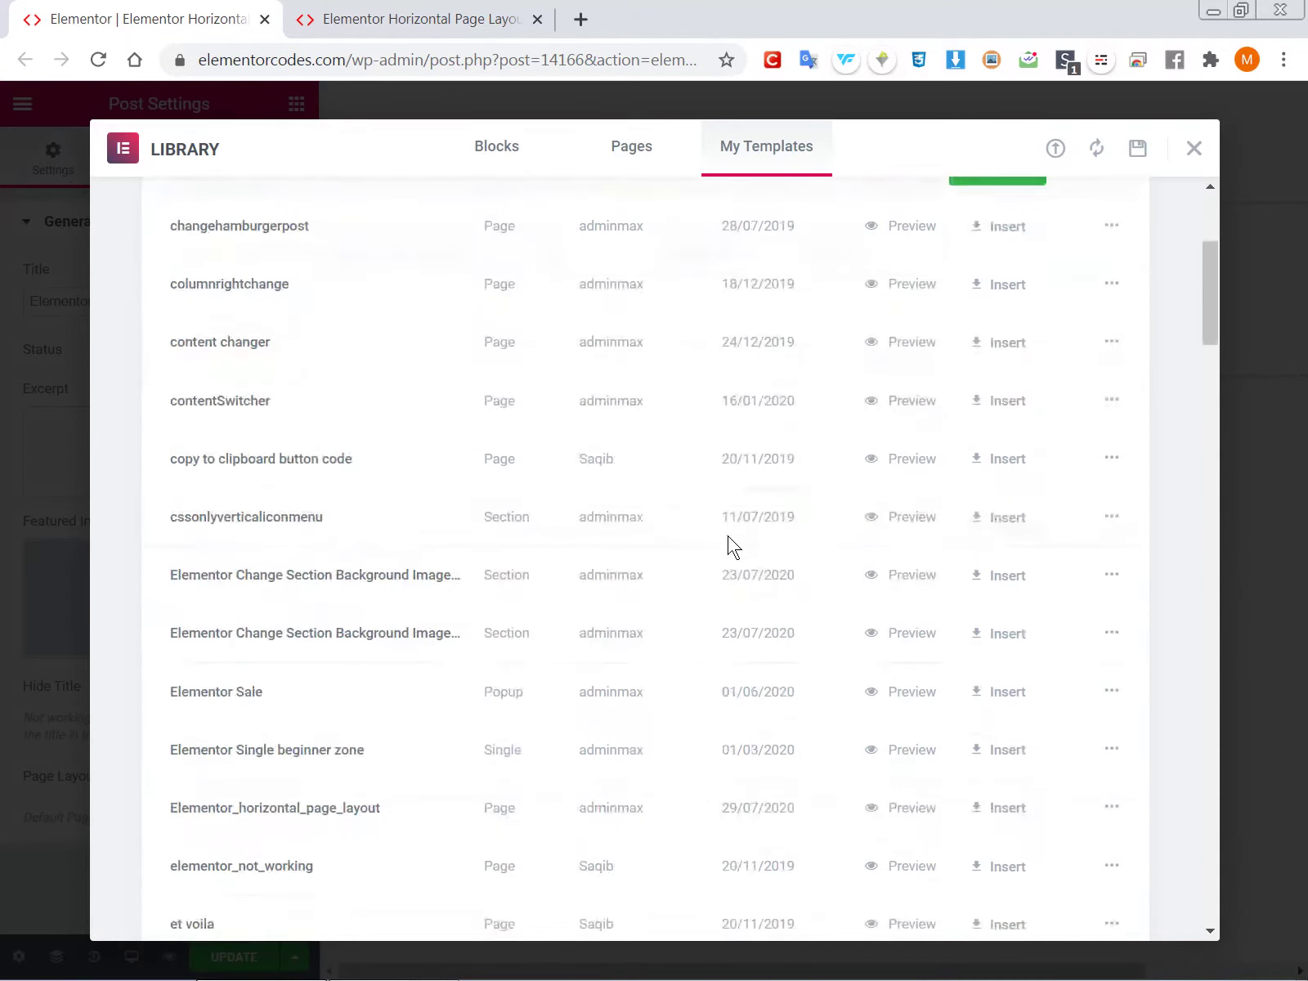
scroll(732, 547, down, 3)
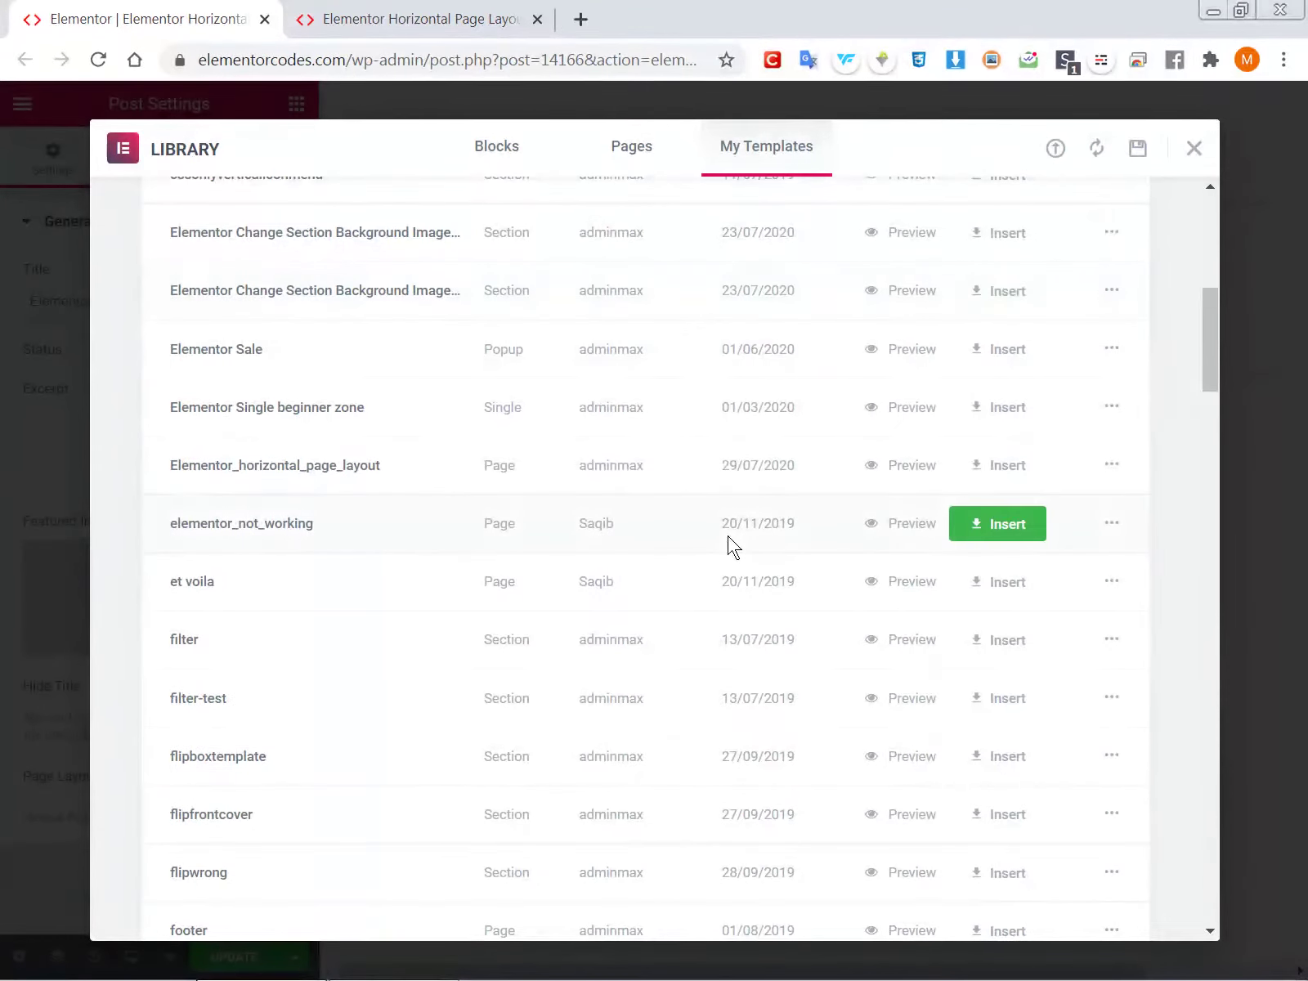
click(973, 465)
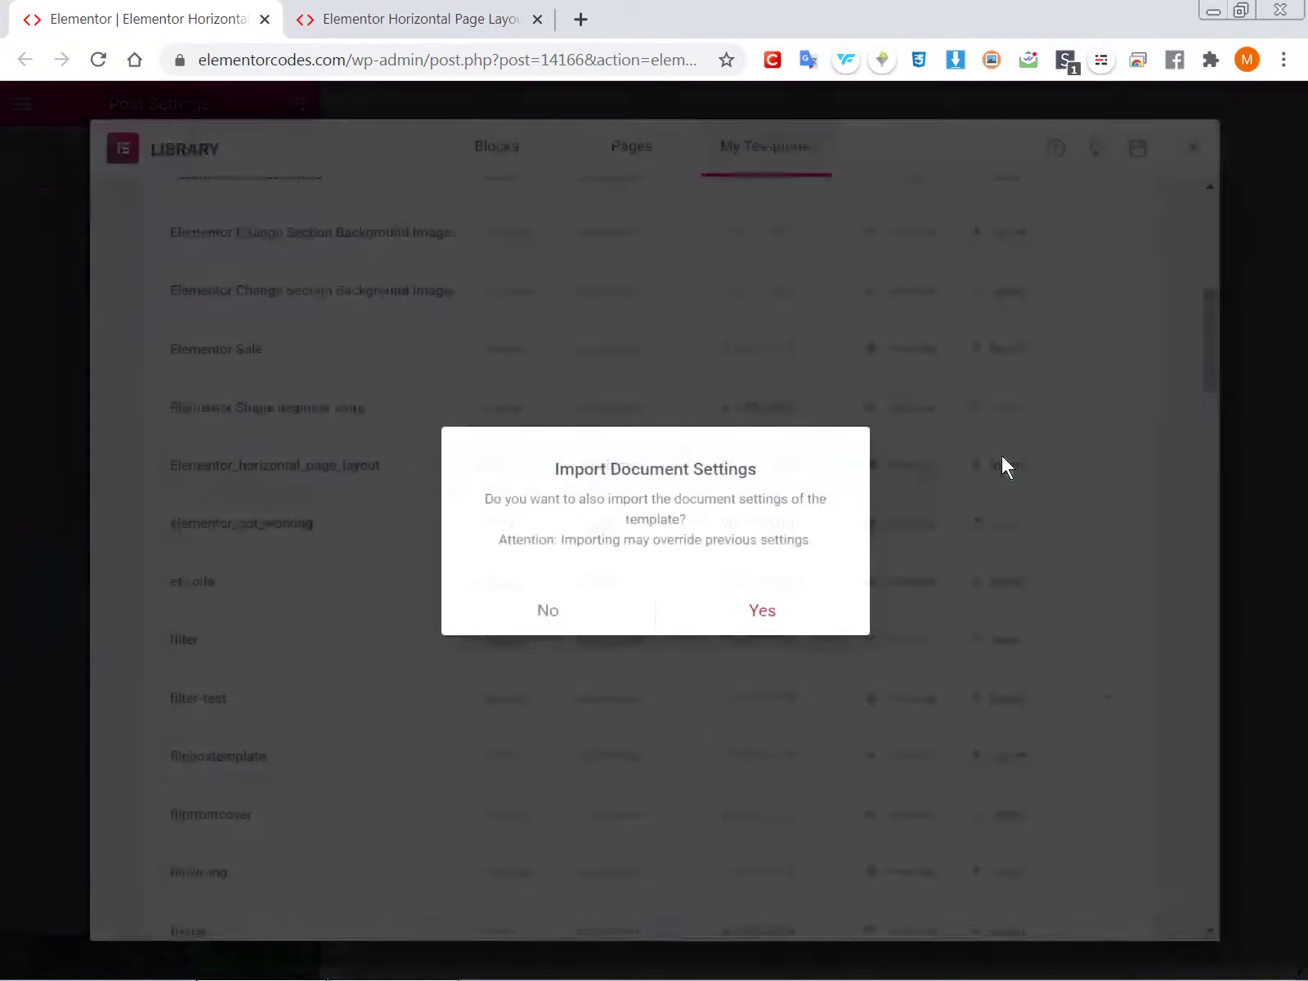
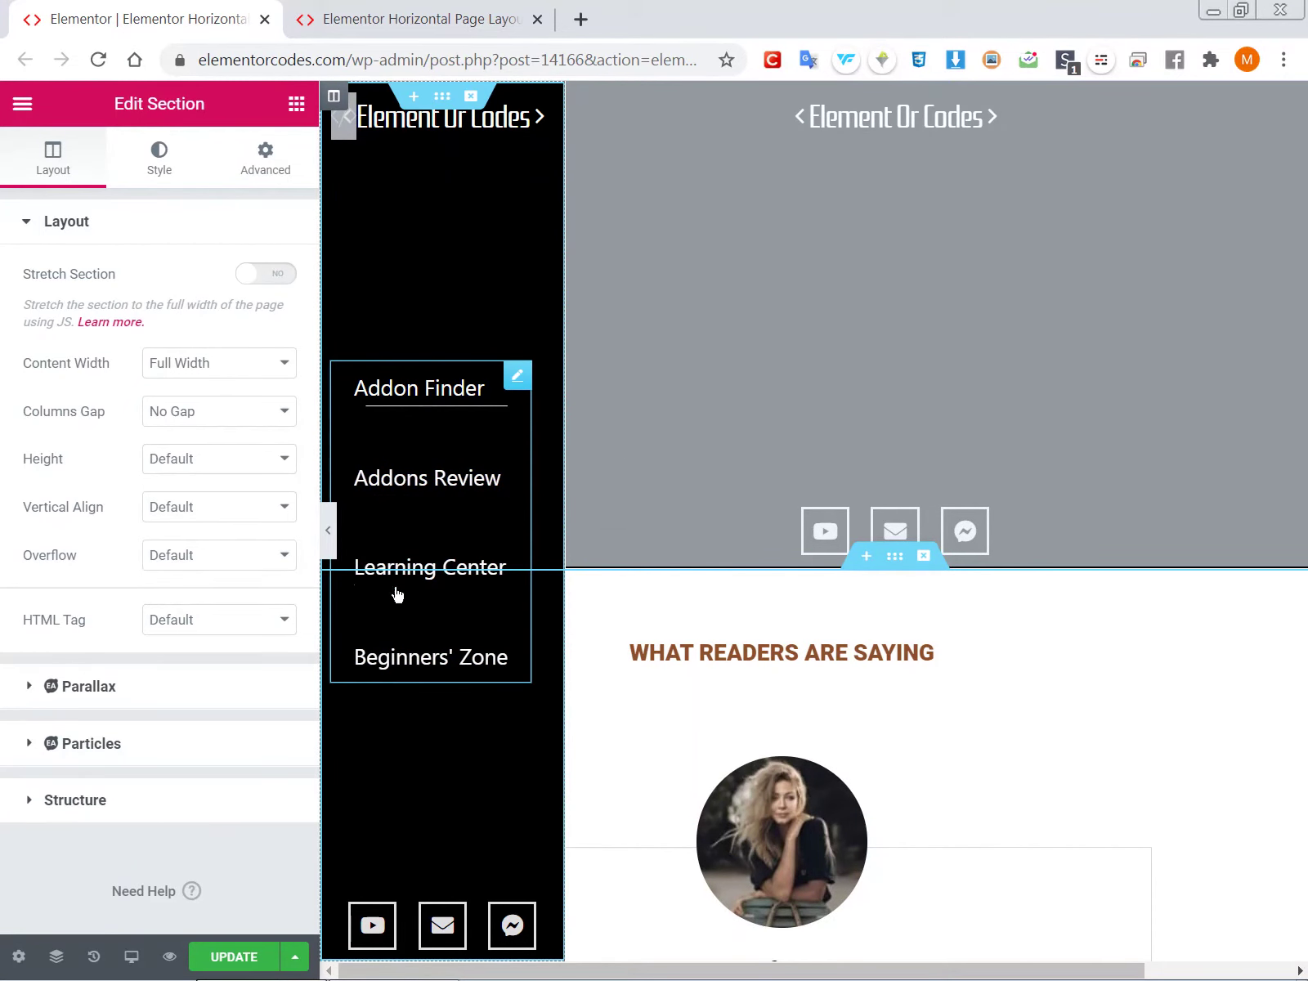
View the settings of the sidebar's Nav Menu widget and of its Social Icons widget
click(515, 378)
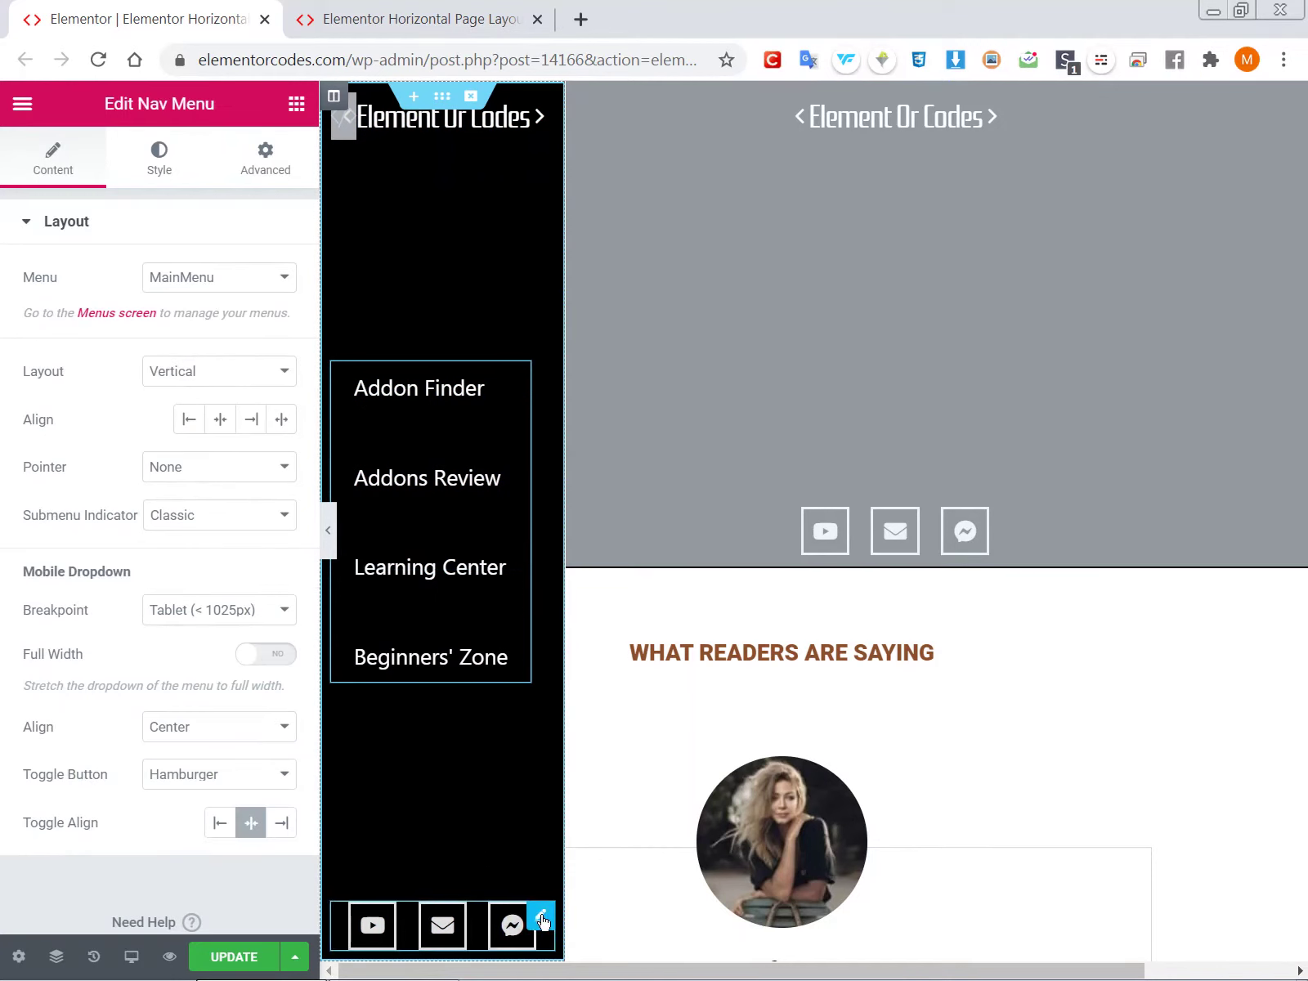
click(543, 922)
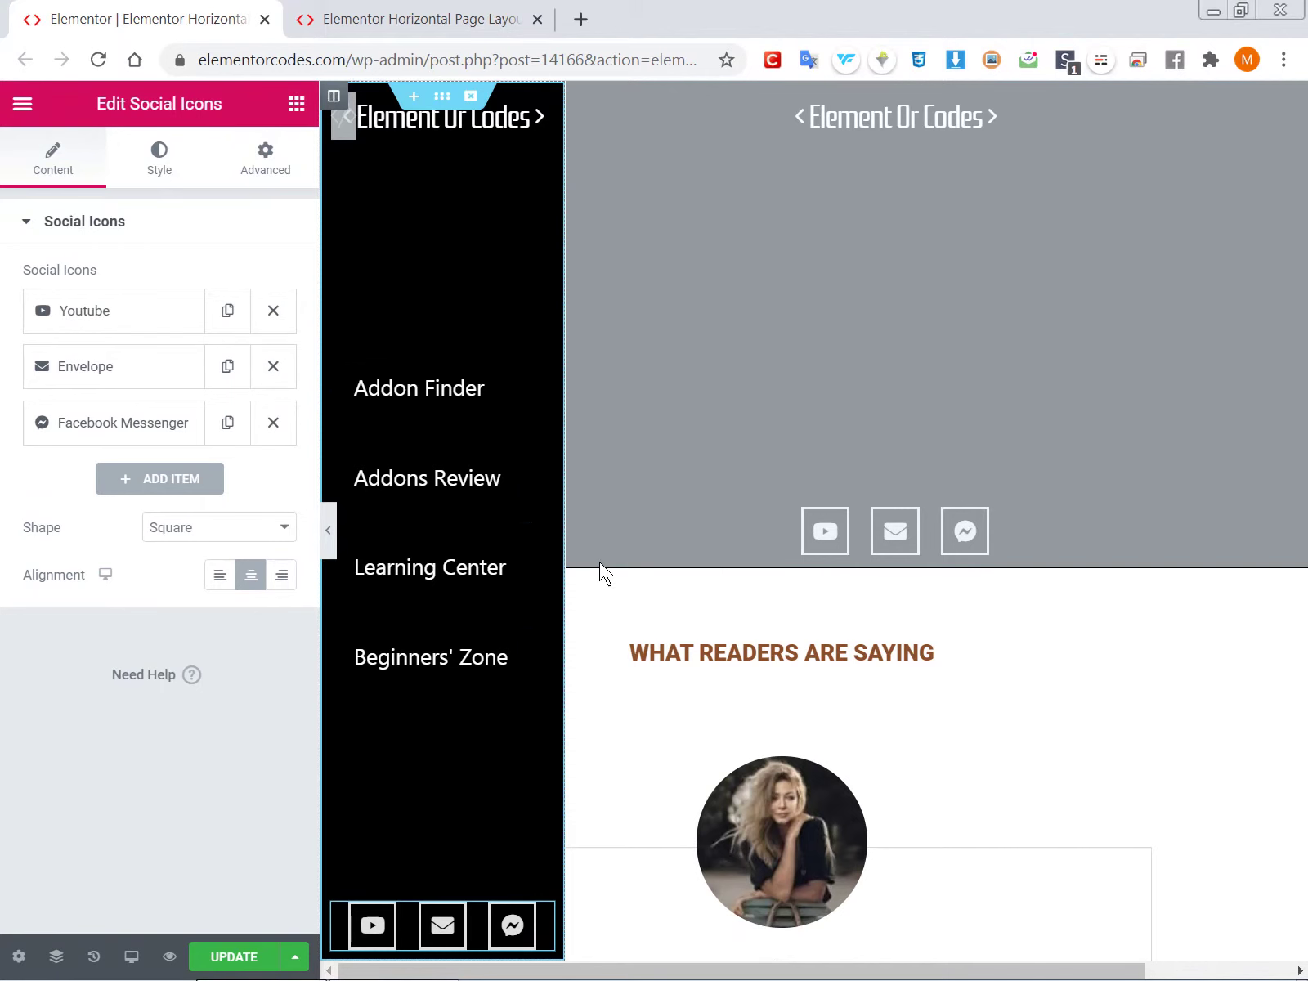
Examine the header area and the first testimonial section beside the fixed sidebar in the editor
scroll(592, 524, down, 4)
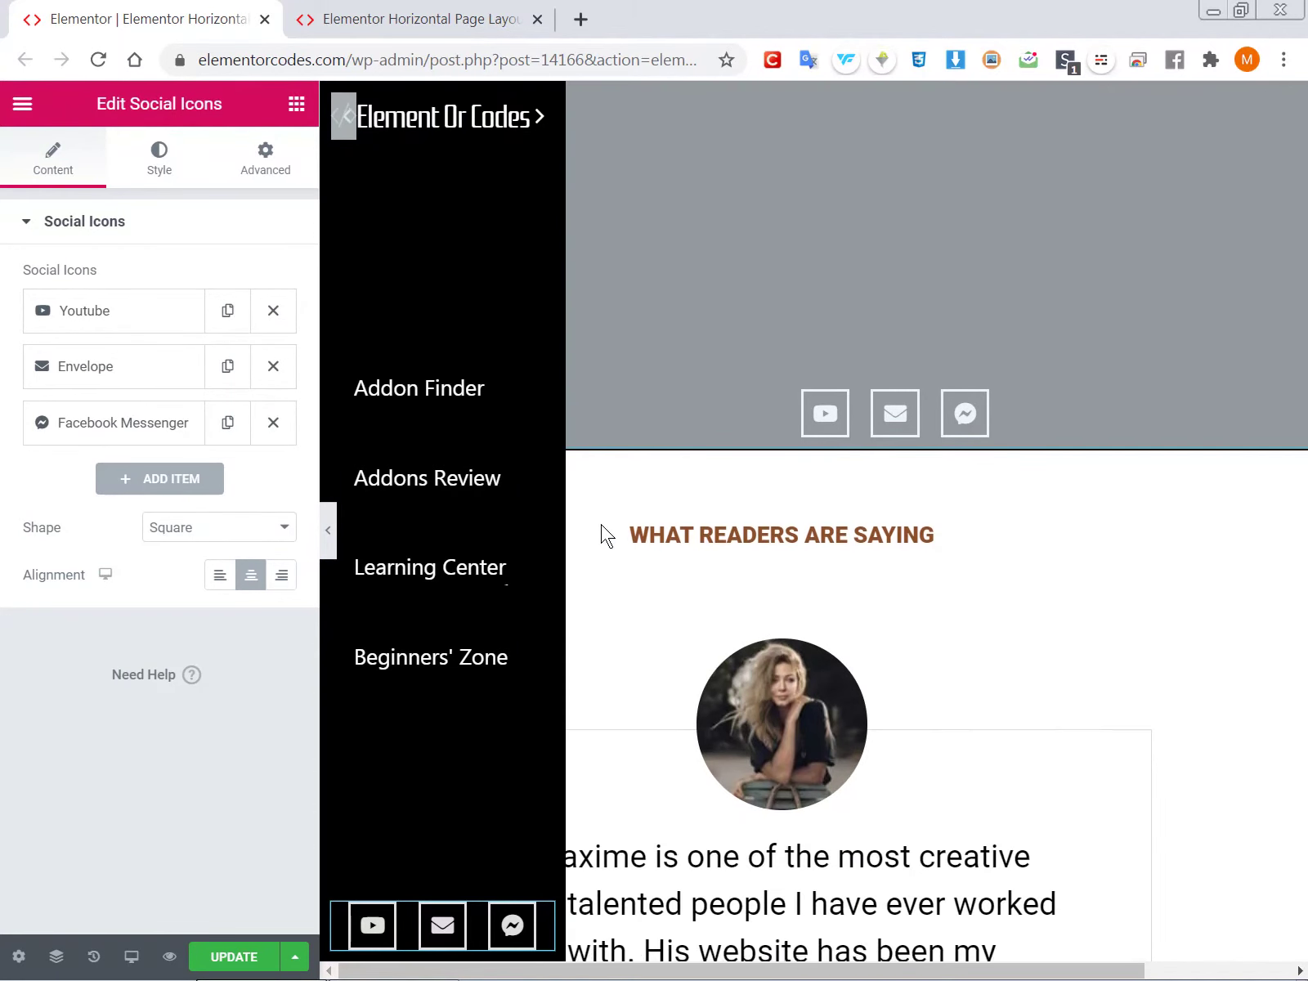
scroll(605, 536, down, 3)
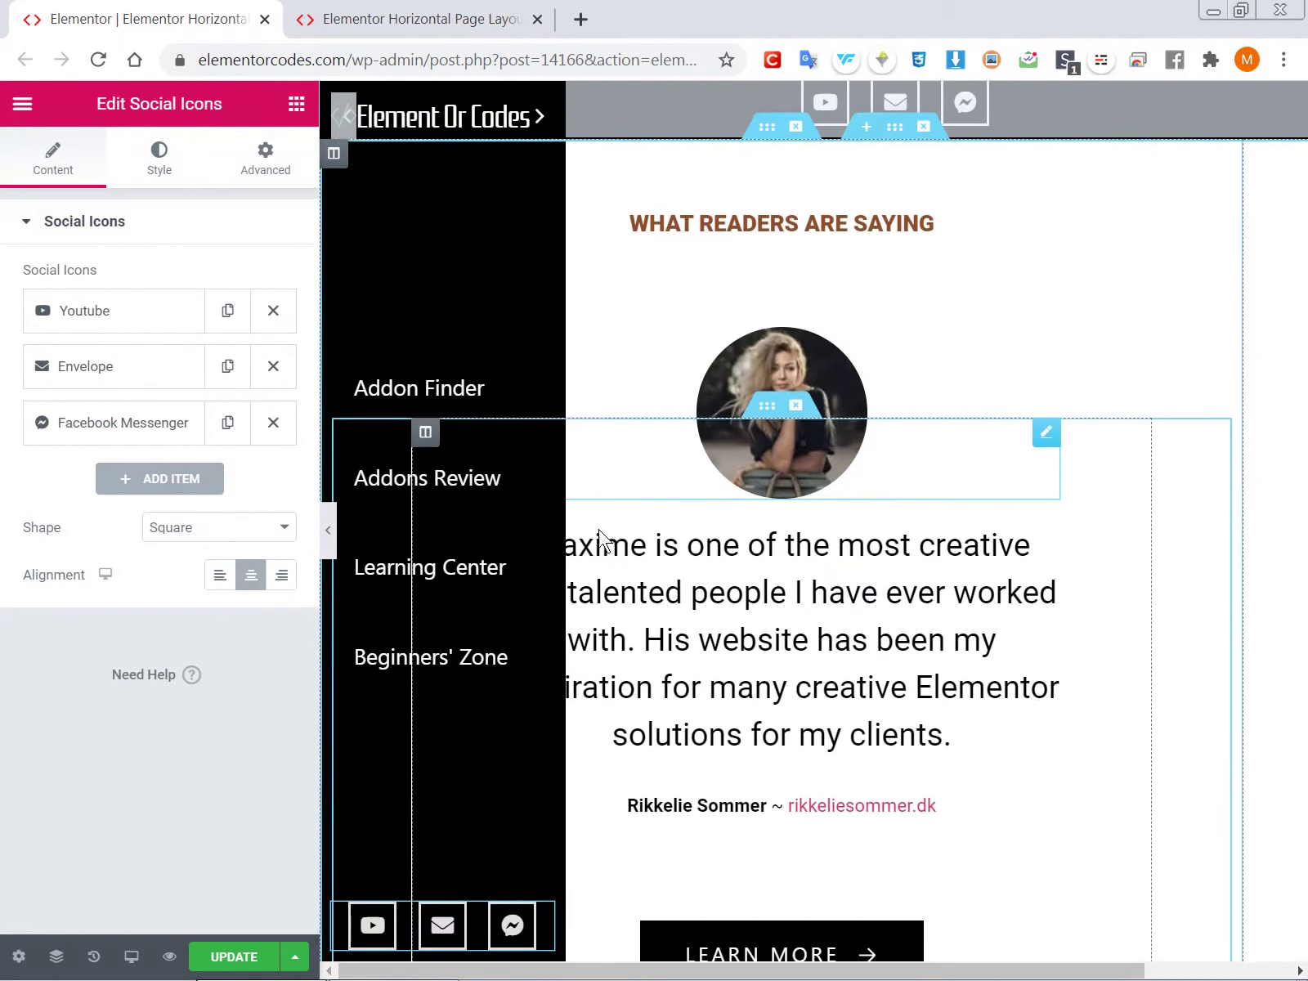
scroll(597, 532, up, 3)
scroll(596, 532, up, 4)
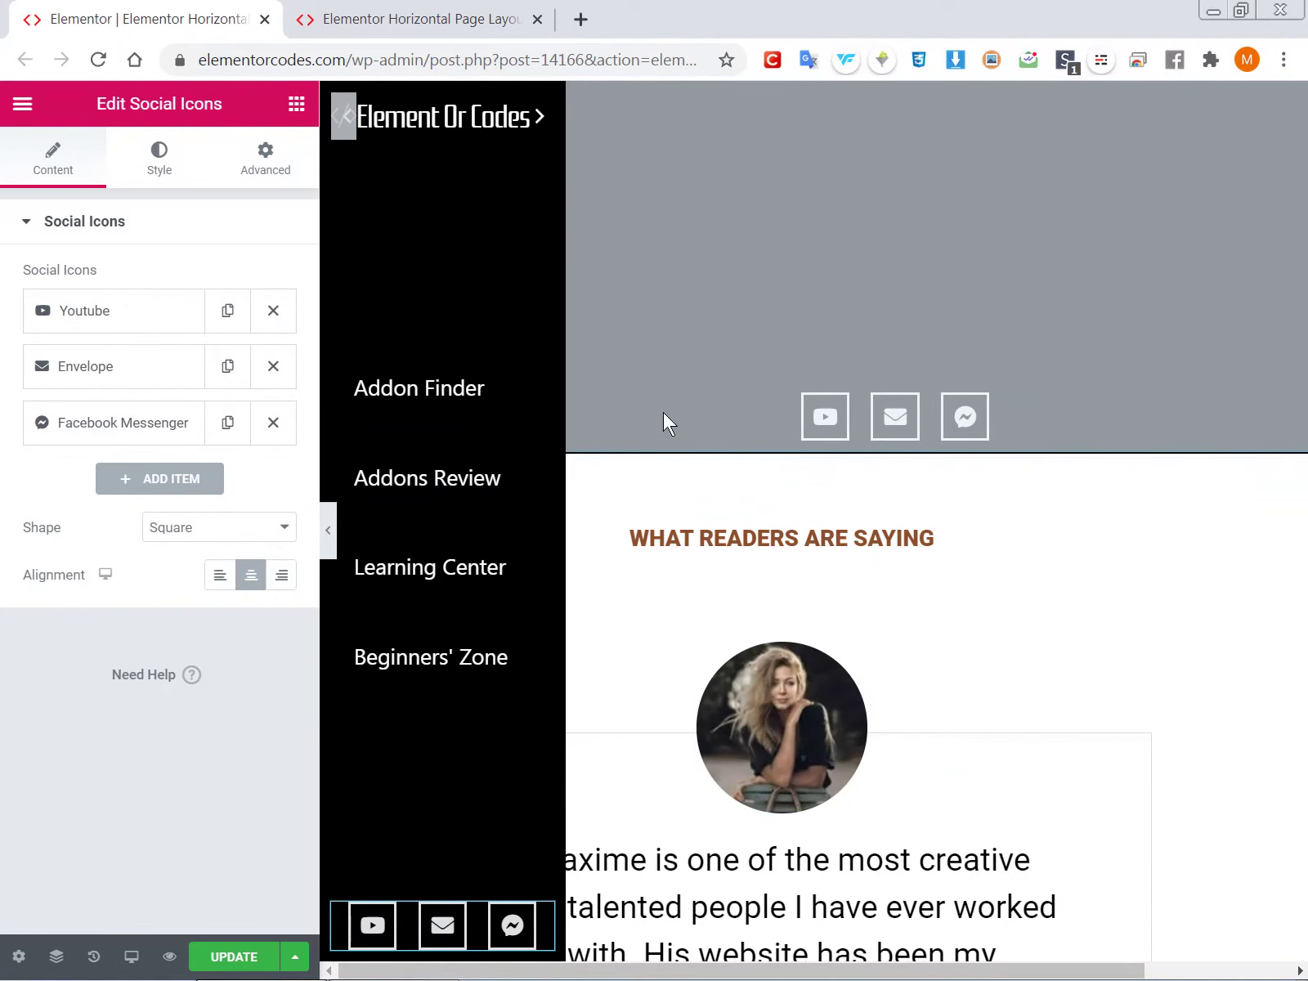
scroll(654, 430, down, 2)
scroll(645, 482, down, 1)
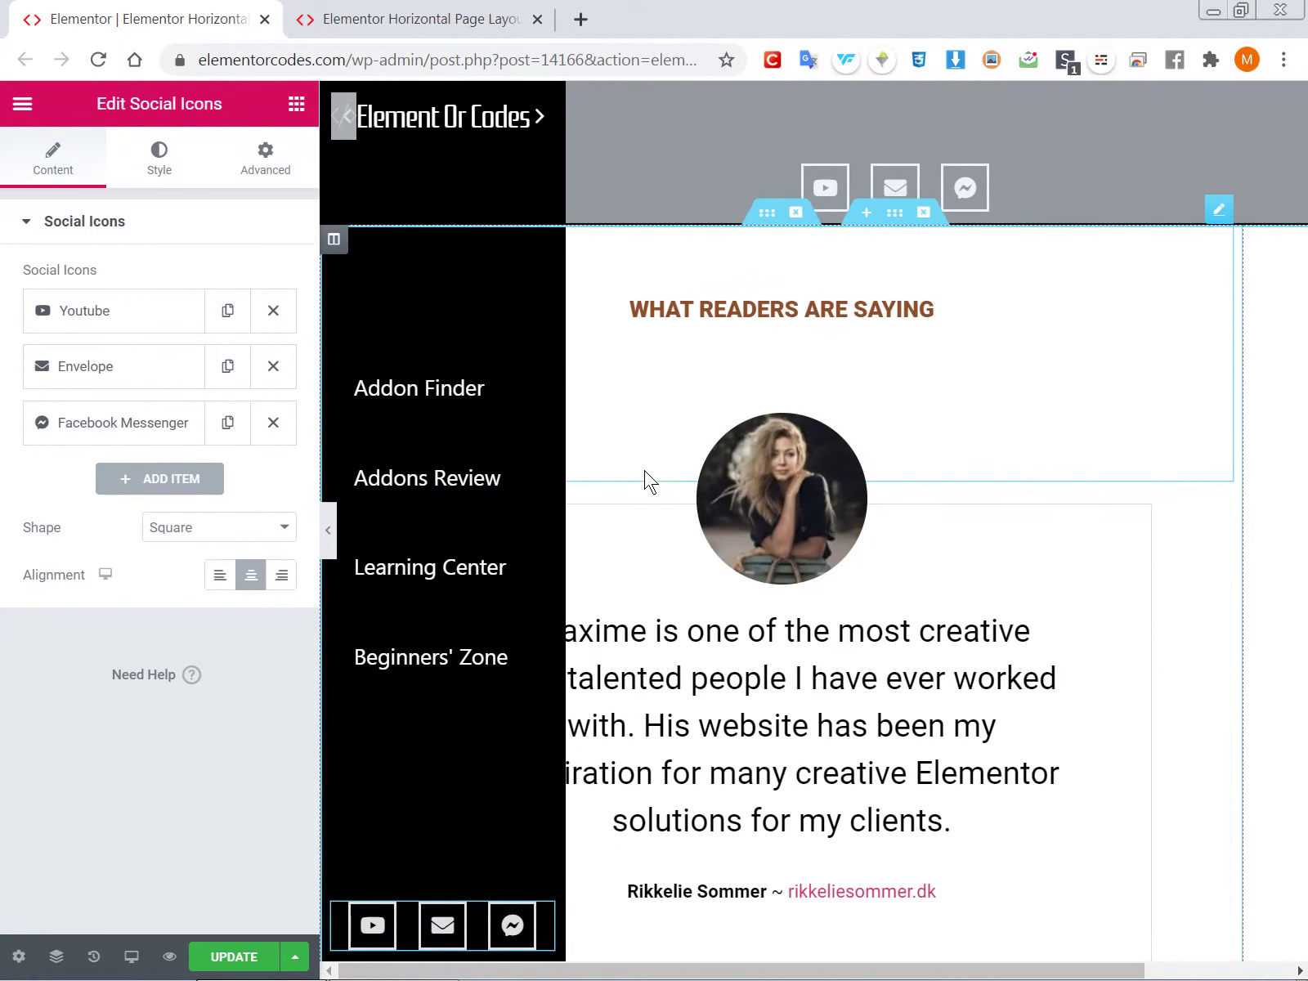
scroll(644, 483, up, 2)
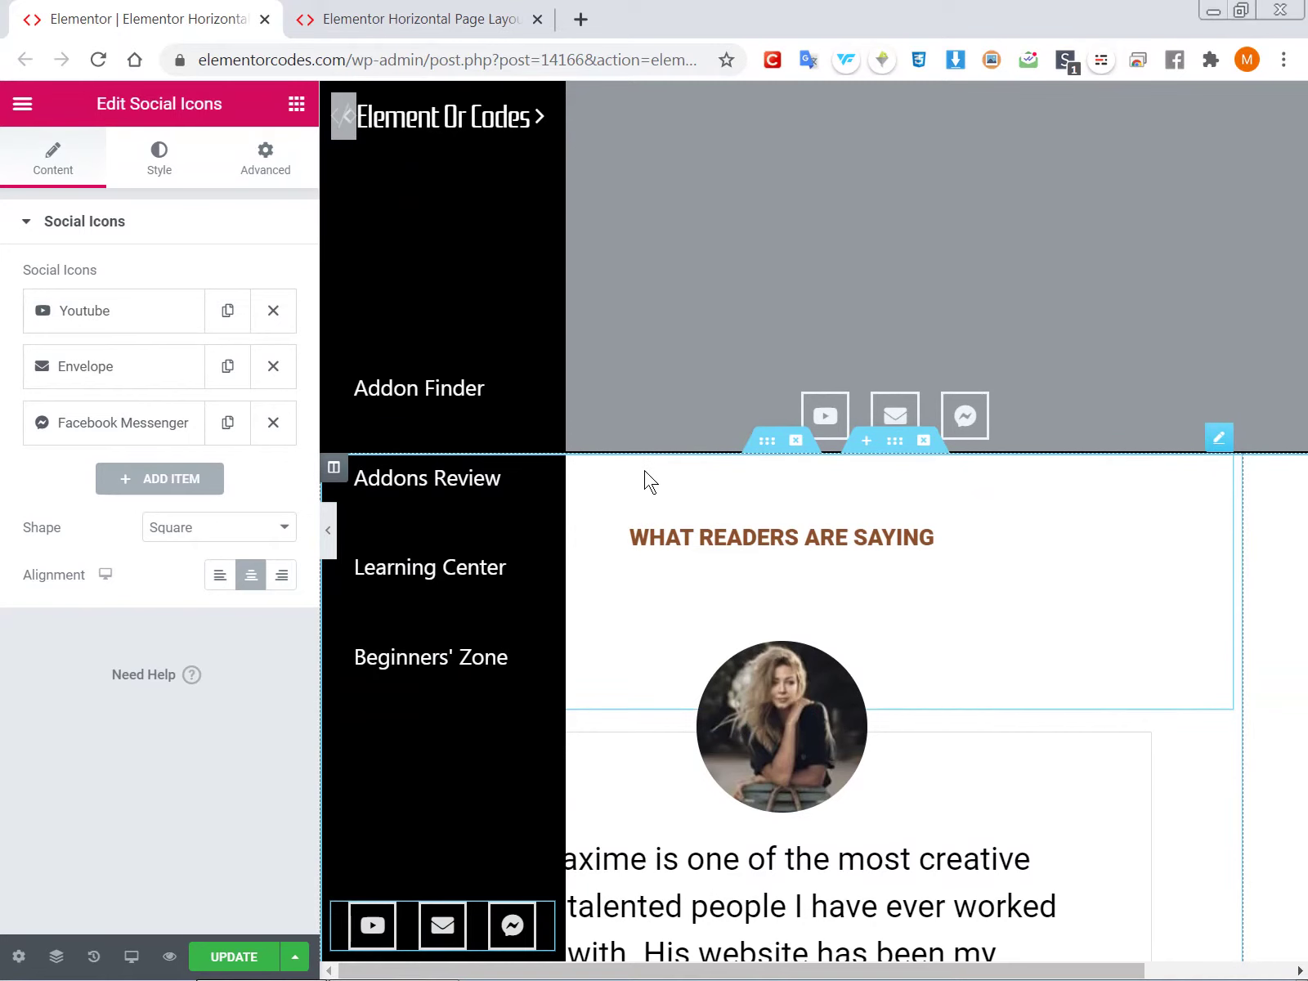
Open the Navigator, select the sidebar section, and toggle its visibility off and back on
click(54, 958)
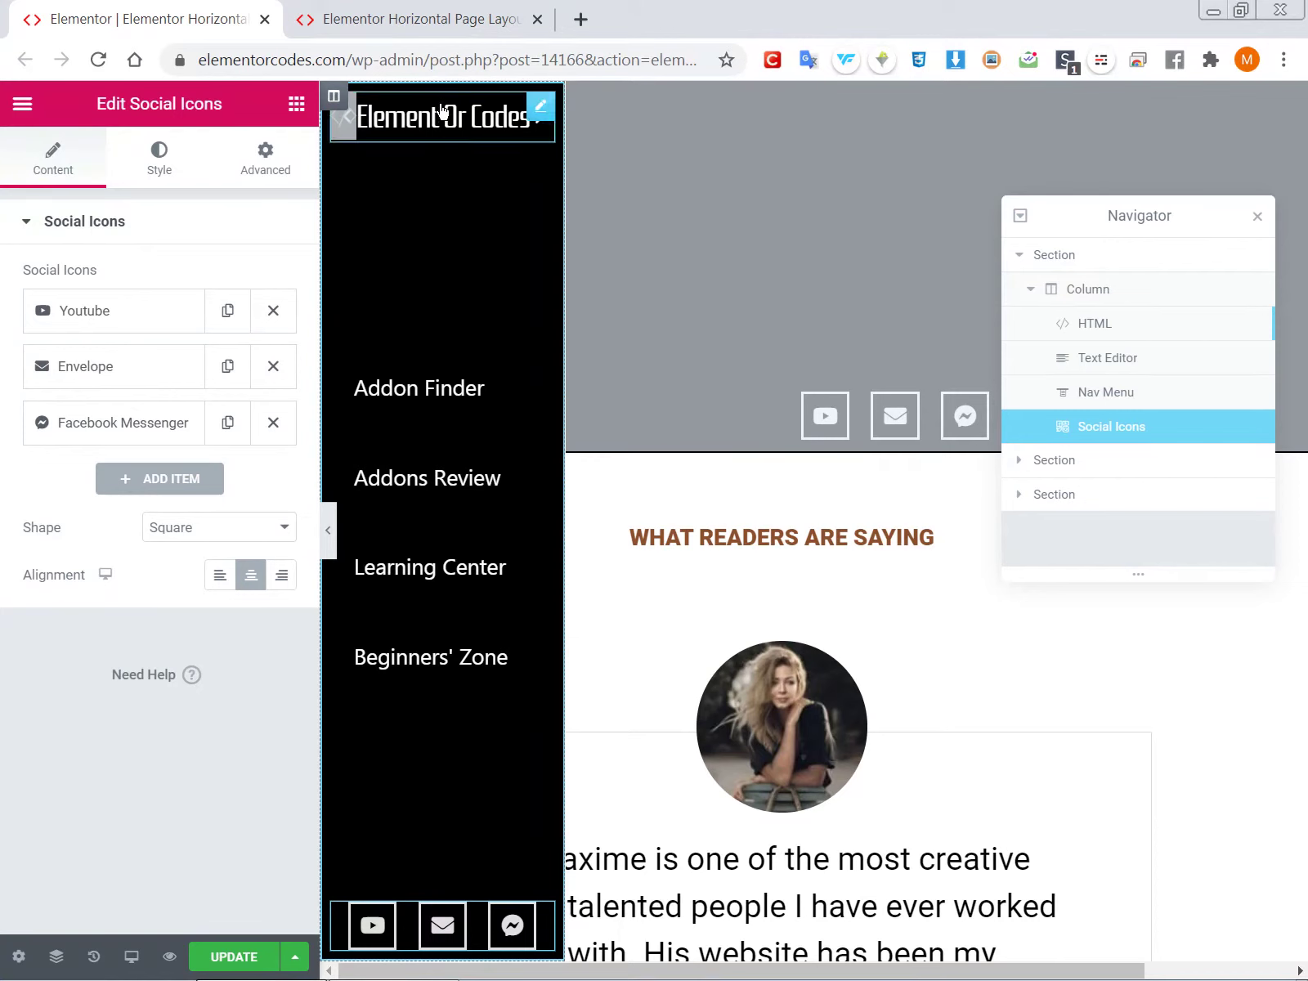
click(1098, 260)
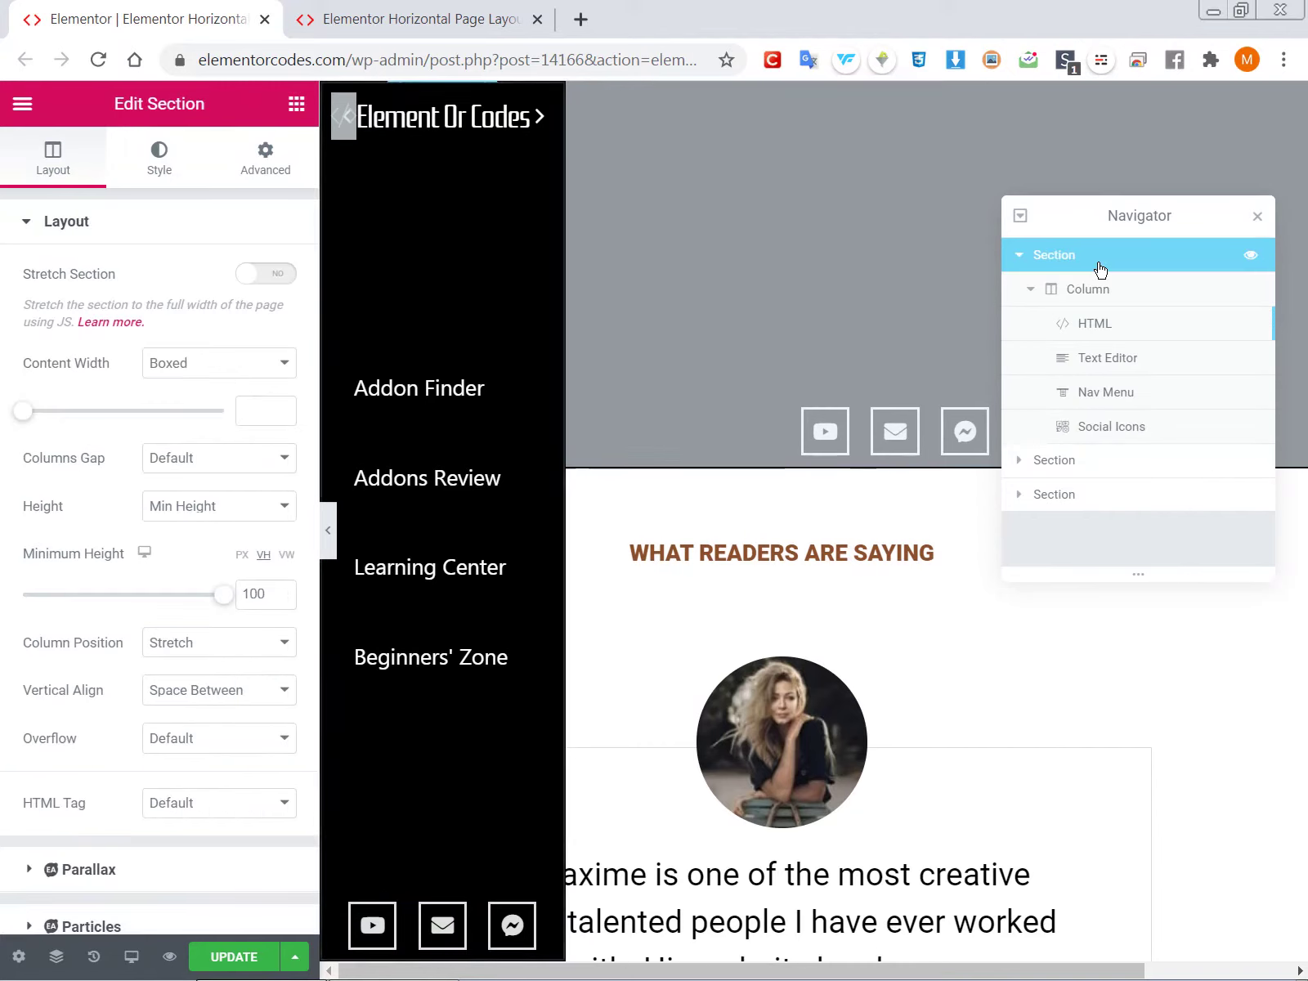
click(1250, 256)
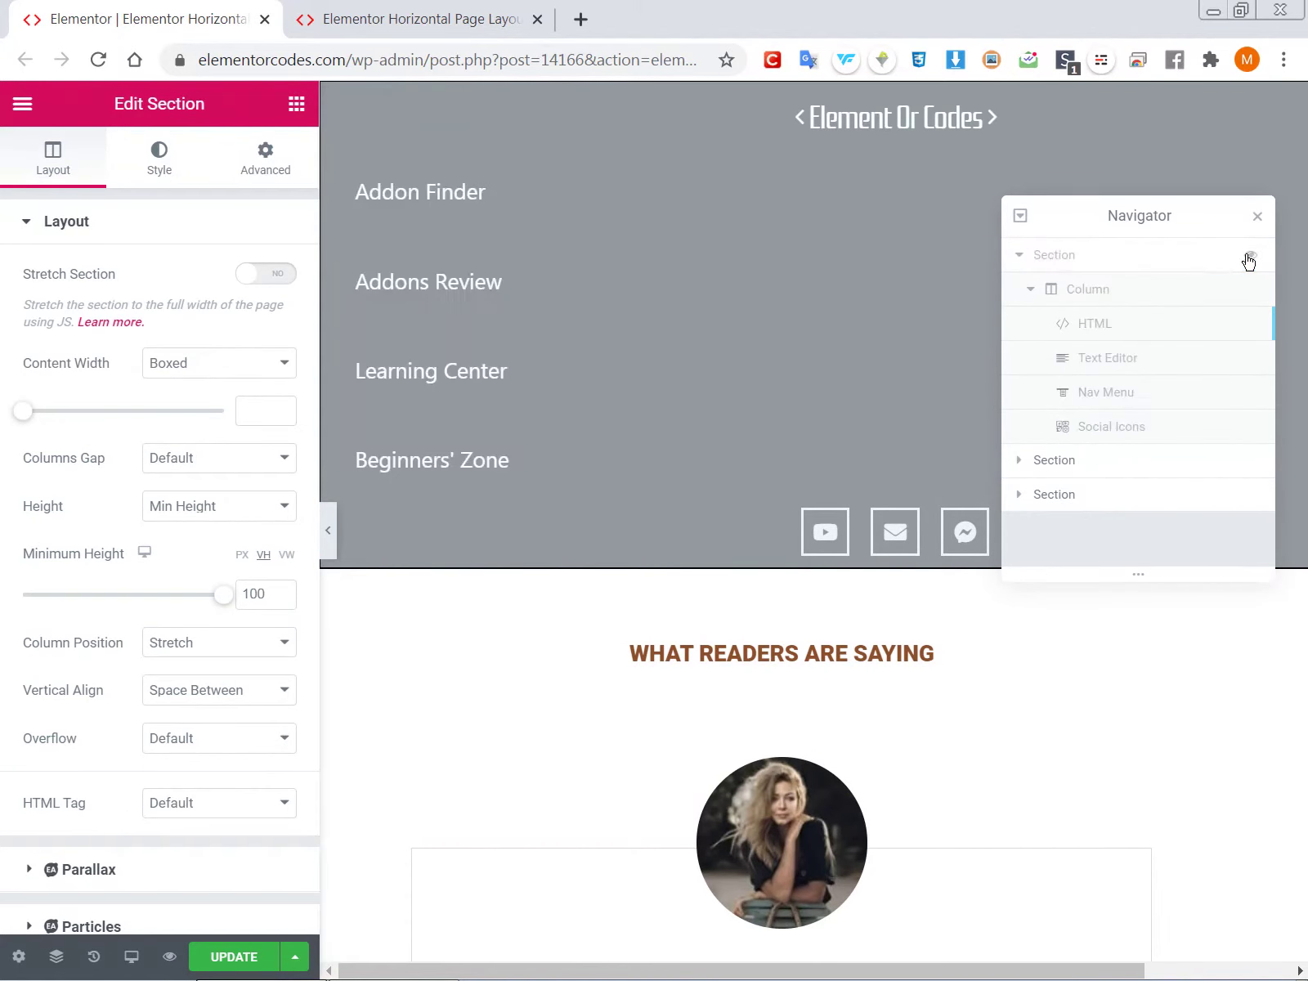
click(1250, 255)
click(1250, 256)
click(1250, 258)
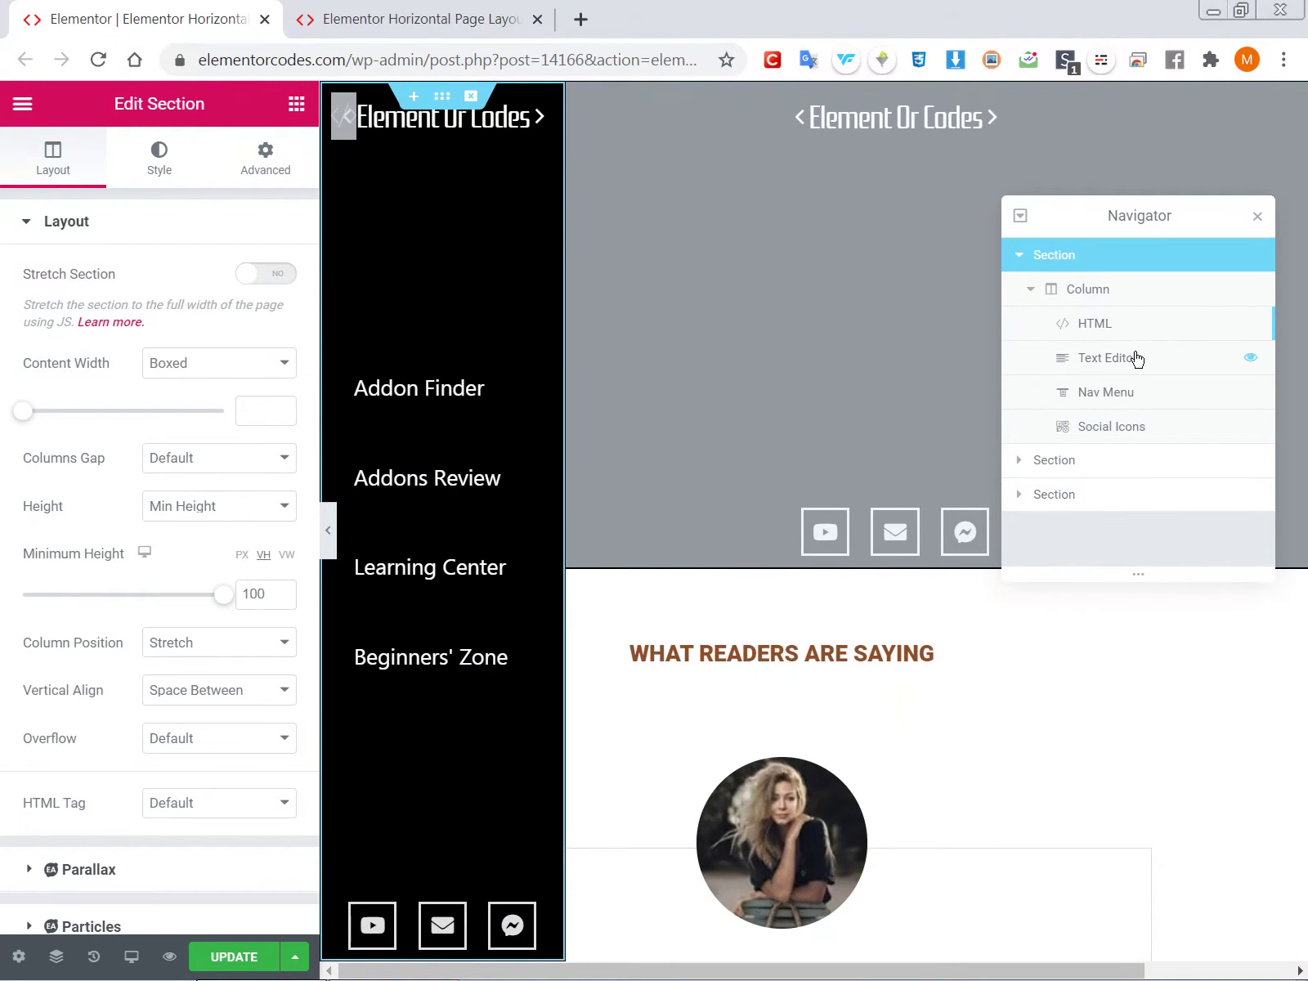
View the code of the sidebar's HTML widget, and hide the sidebar section in the editor
click(1100, 329)
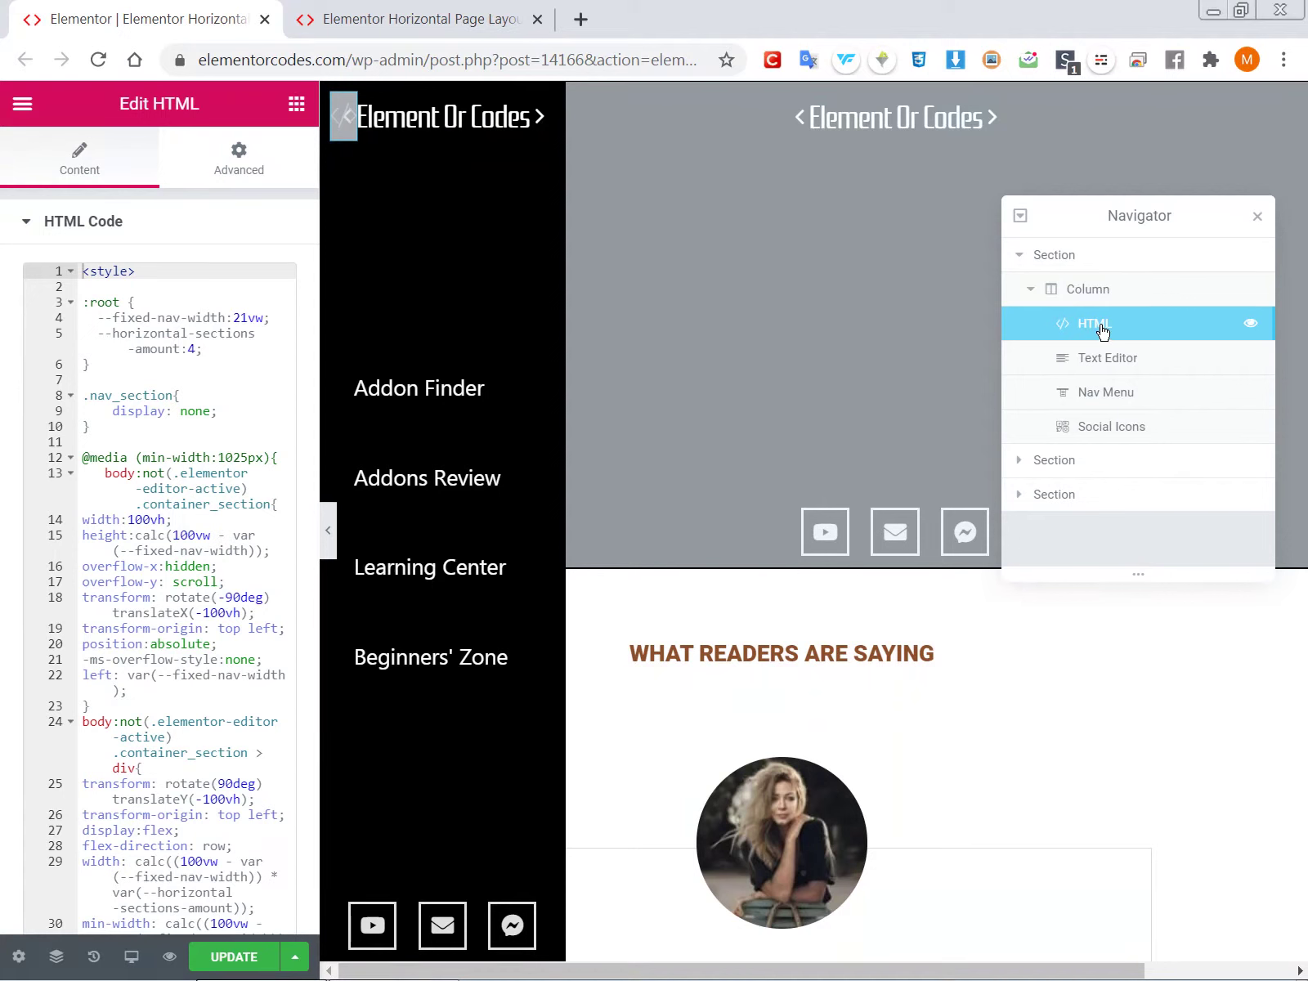
click(1081, 269)
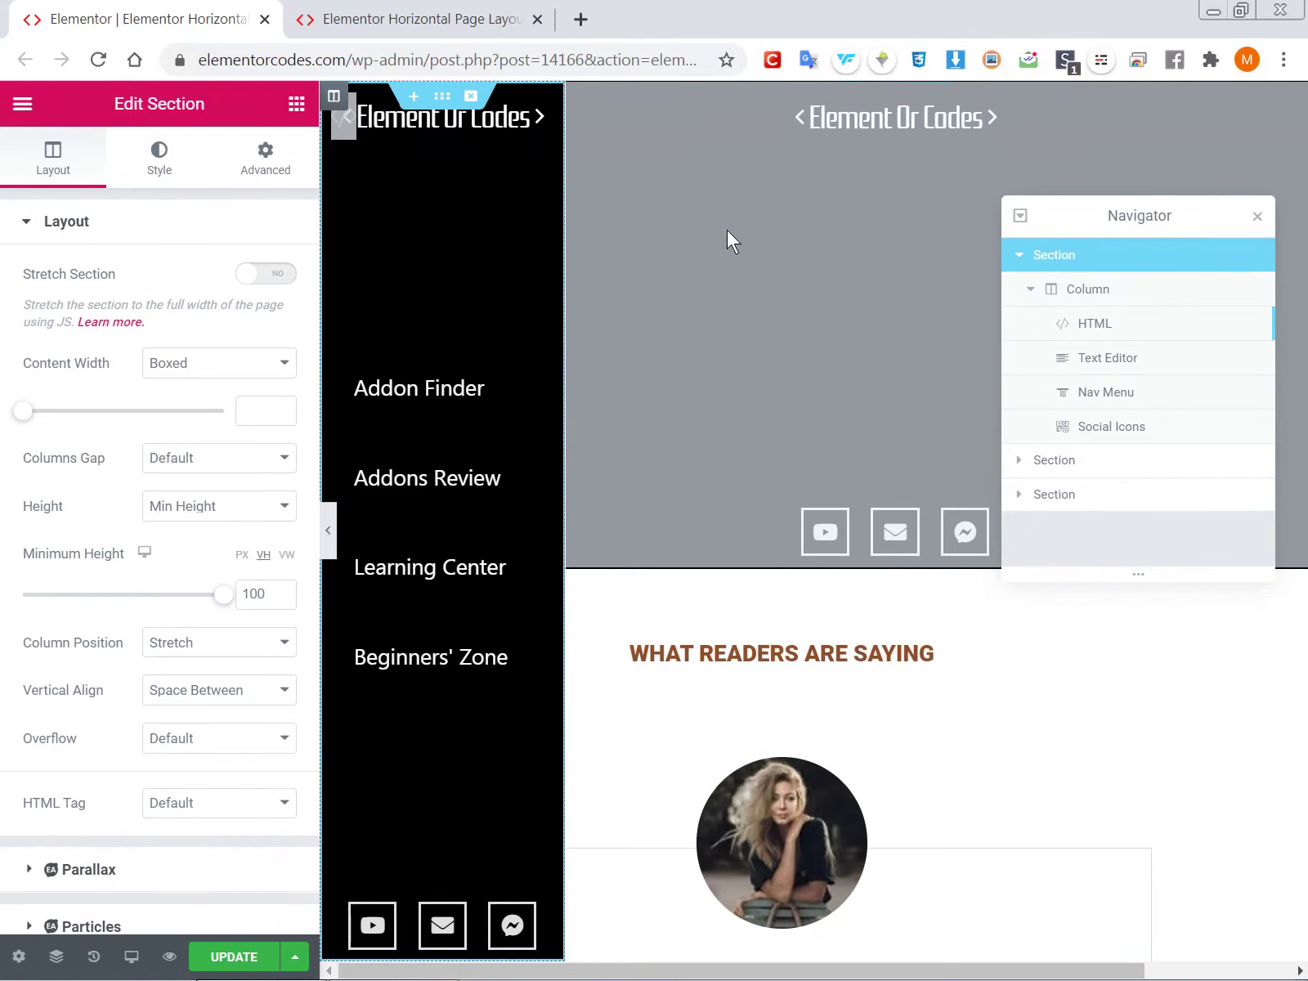
click(1251, 259)
Select the section containing the testimonials and expand it and its column in the Navigator to list the inner sections
scroll(760, 306, down, 1)
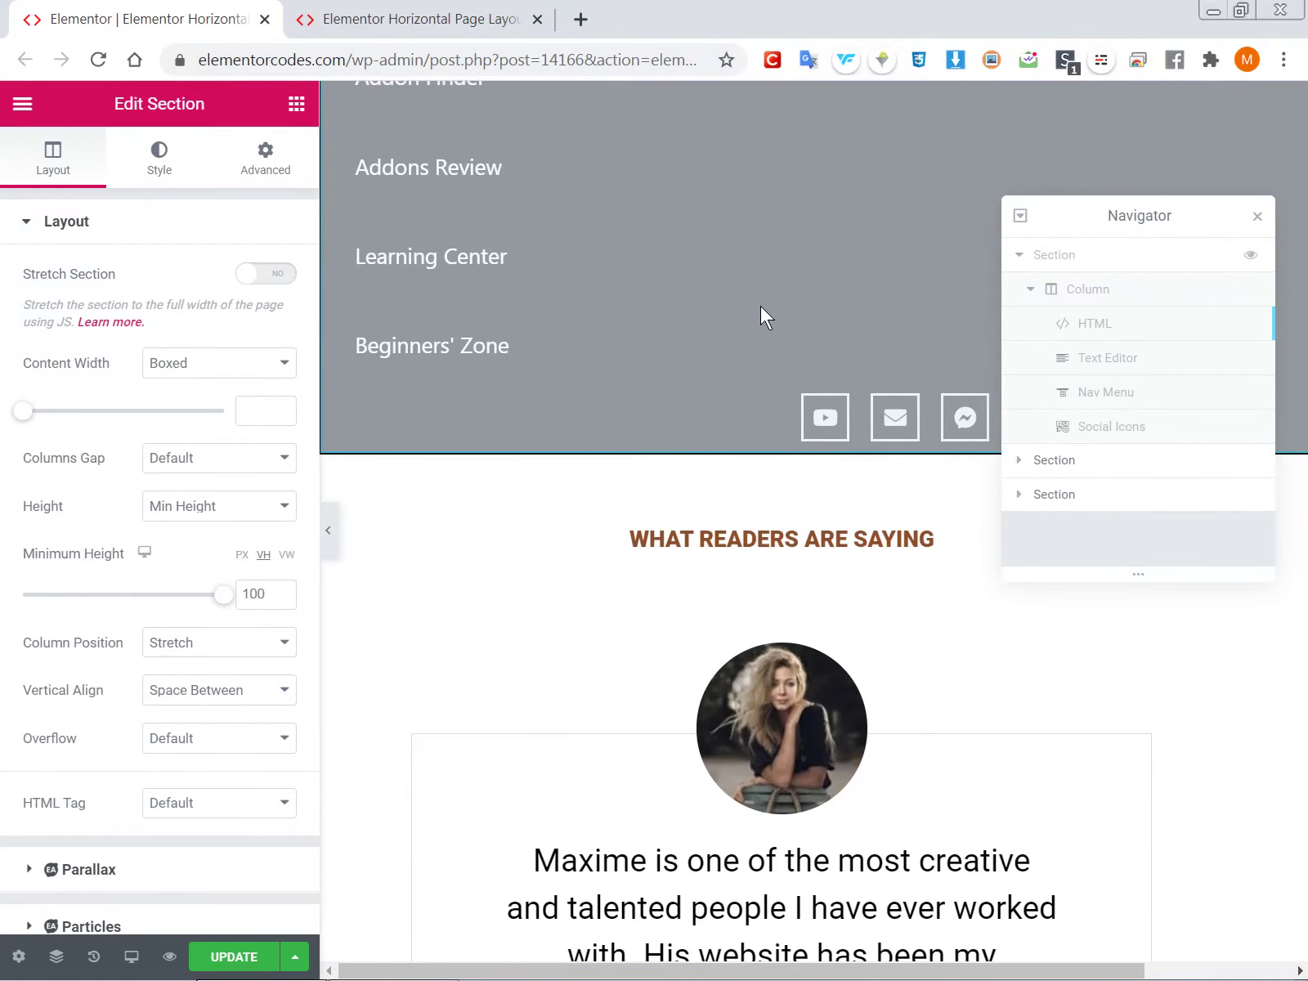
scroll(811, 564, up, 1)
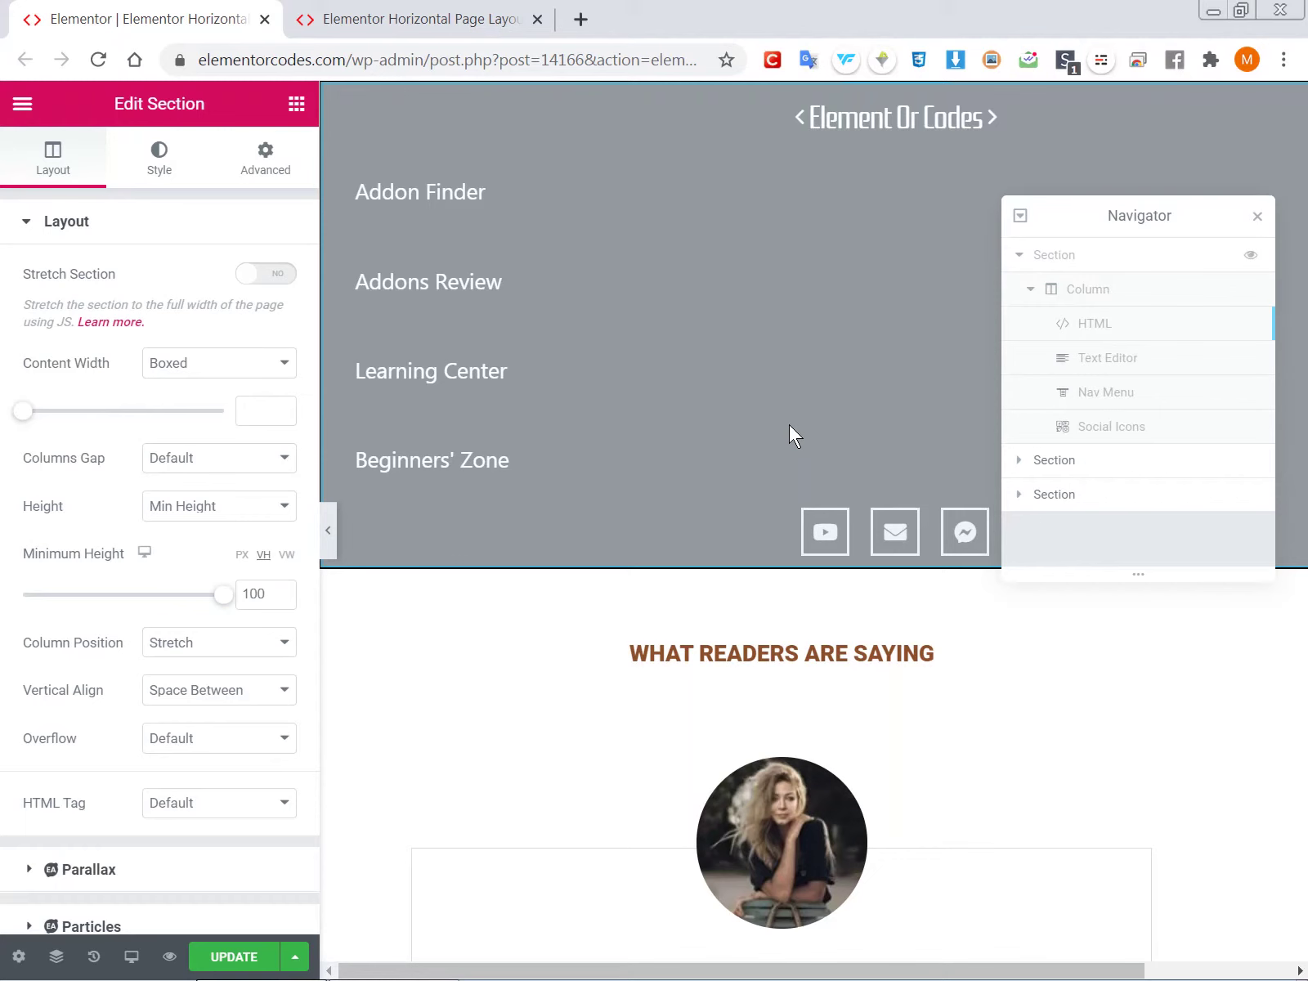
scroll(783, 347, down, 3)
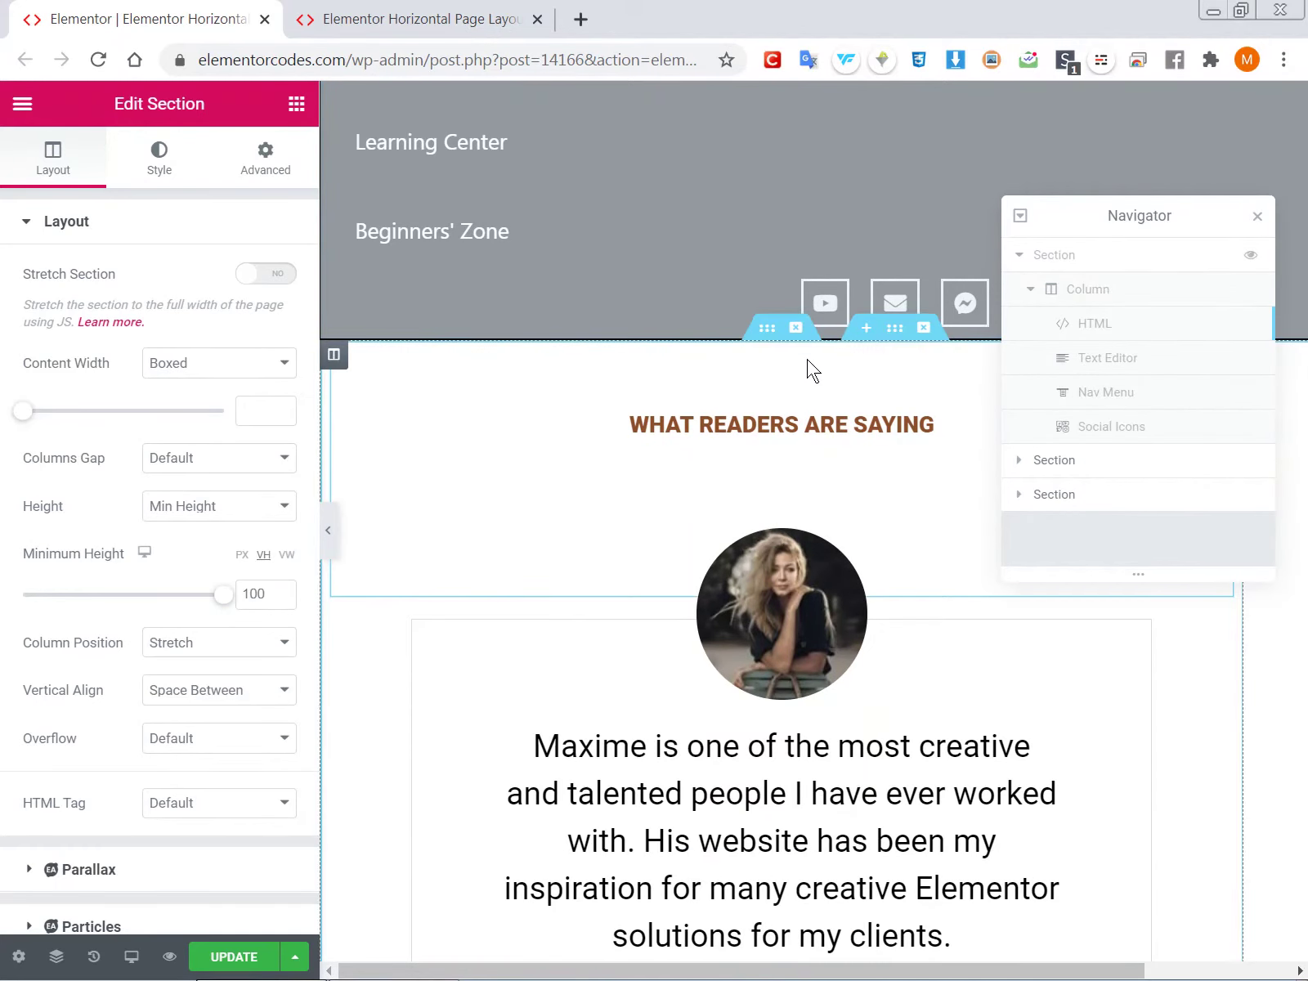
scroll(812, 368, down, 1)
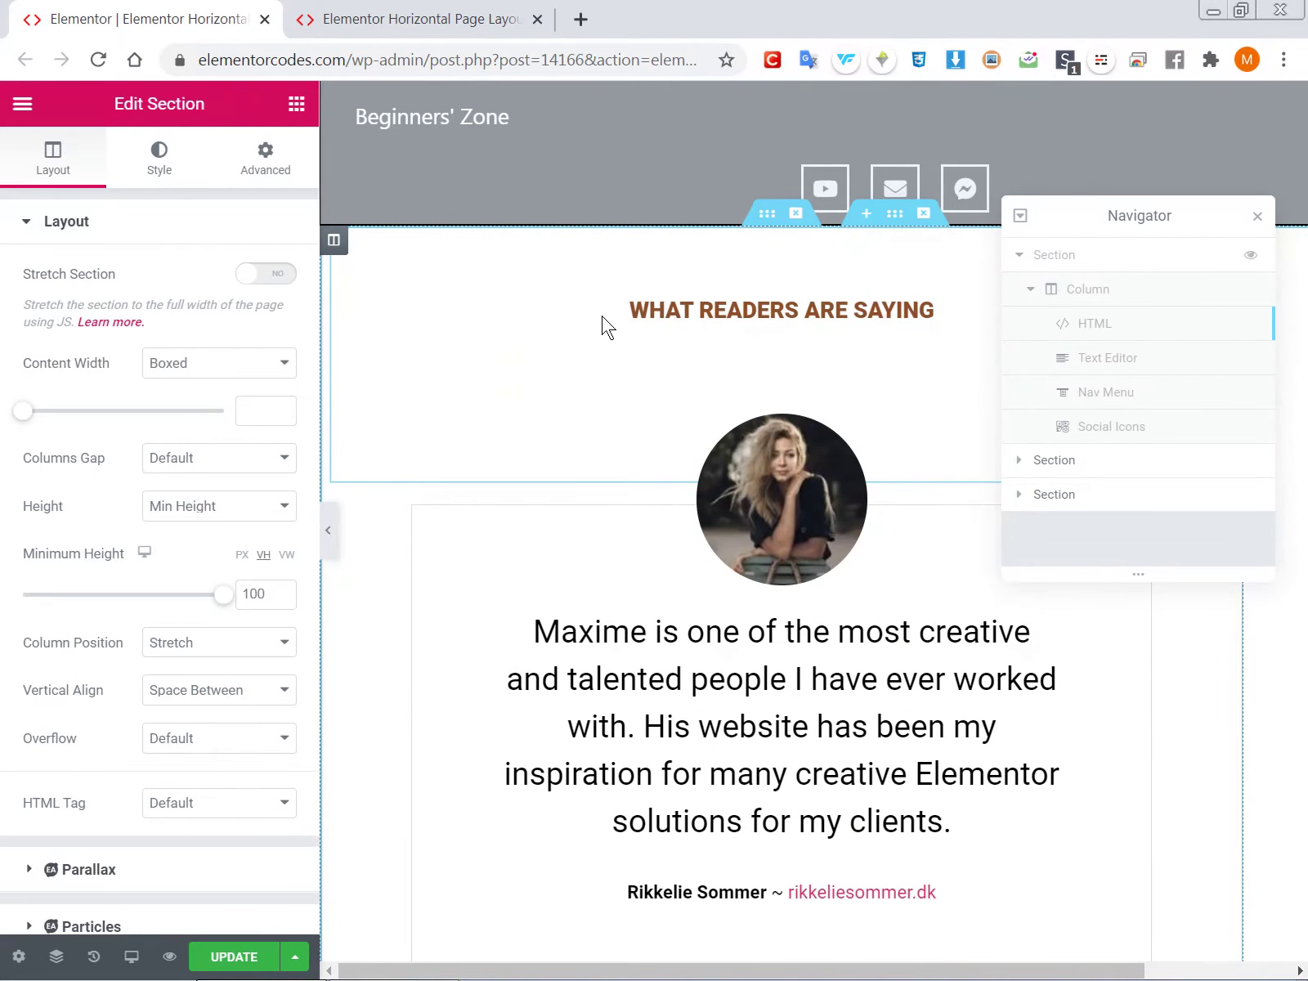
scroll(651, 331, down, 1)
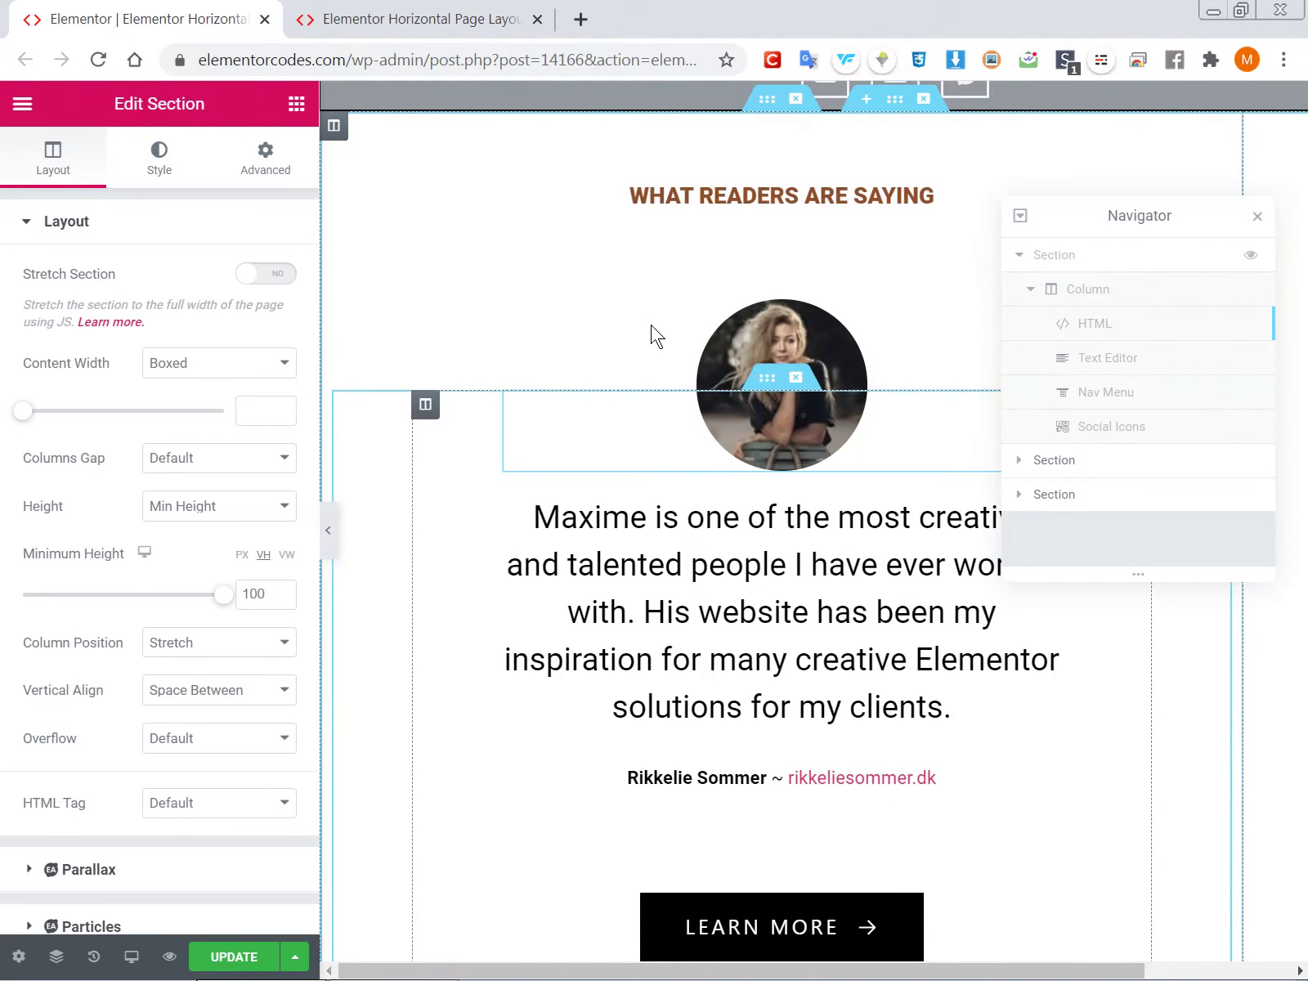
scroll(651, 331, up, 1)
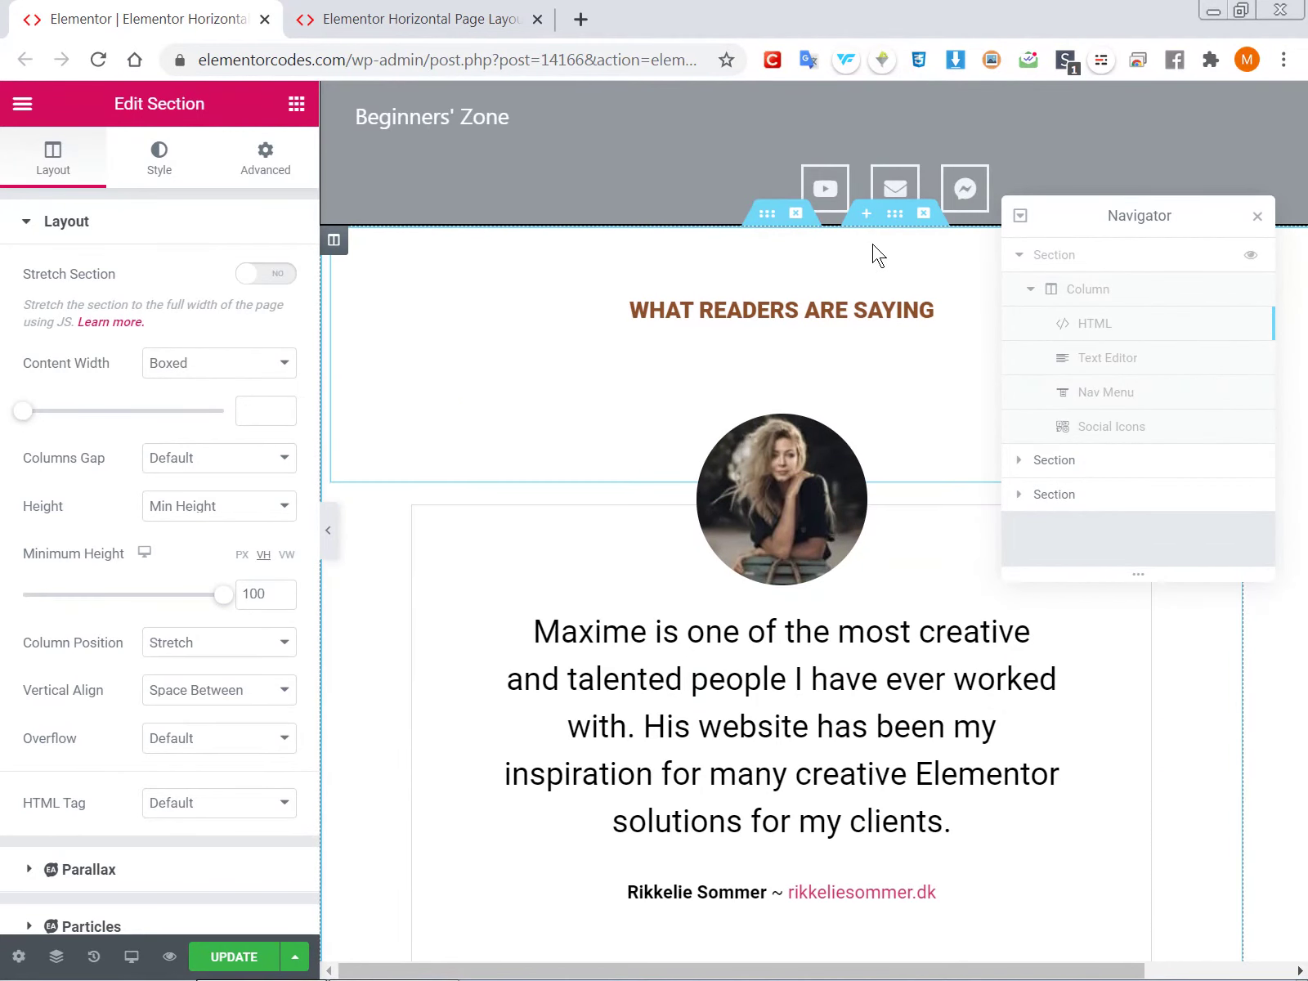
click(893, 217)
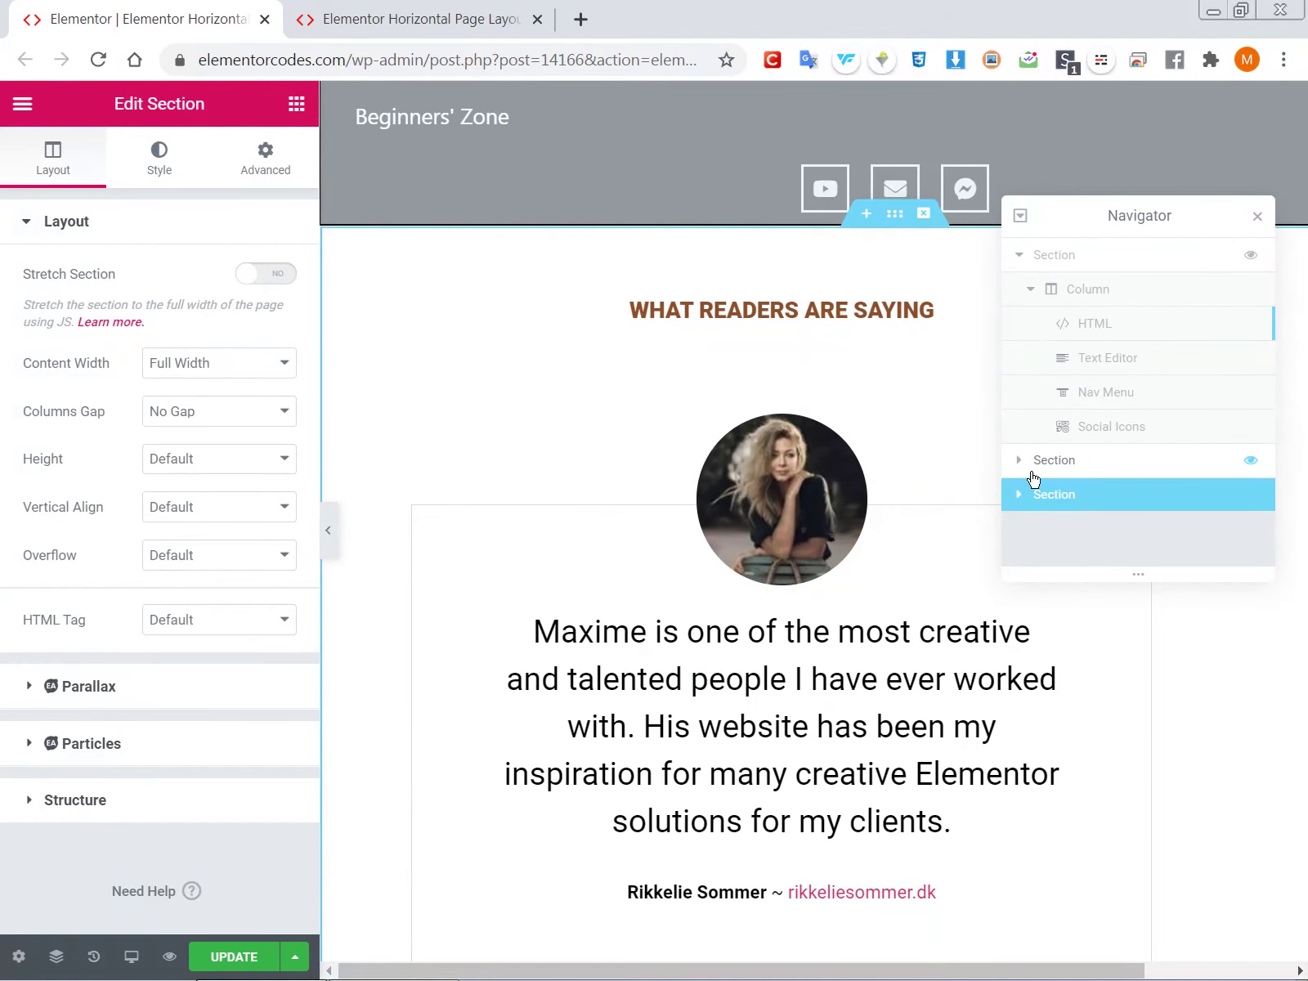
click(1022, 495)
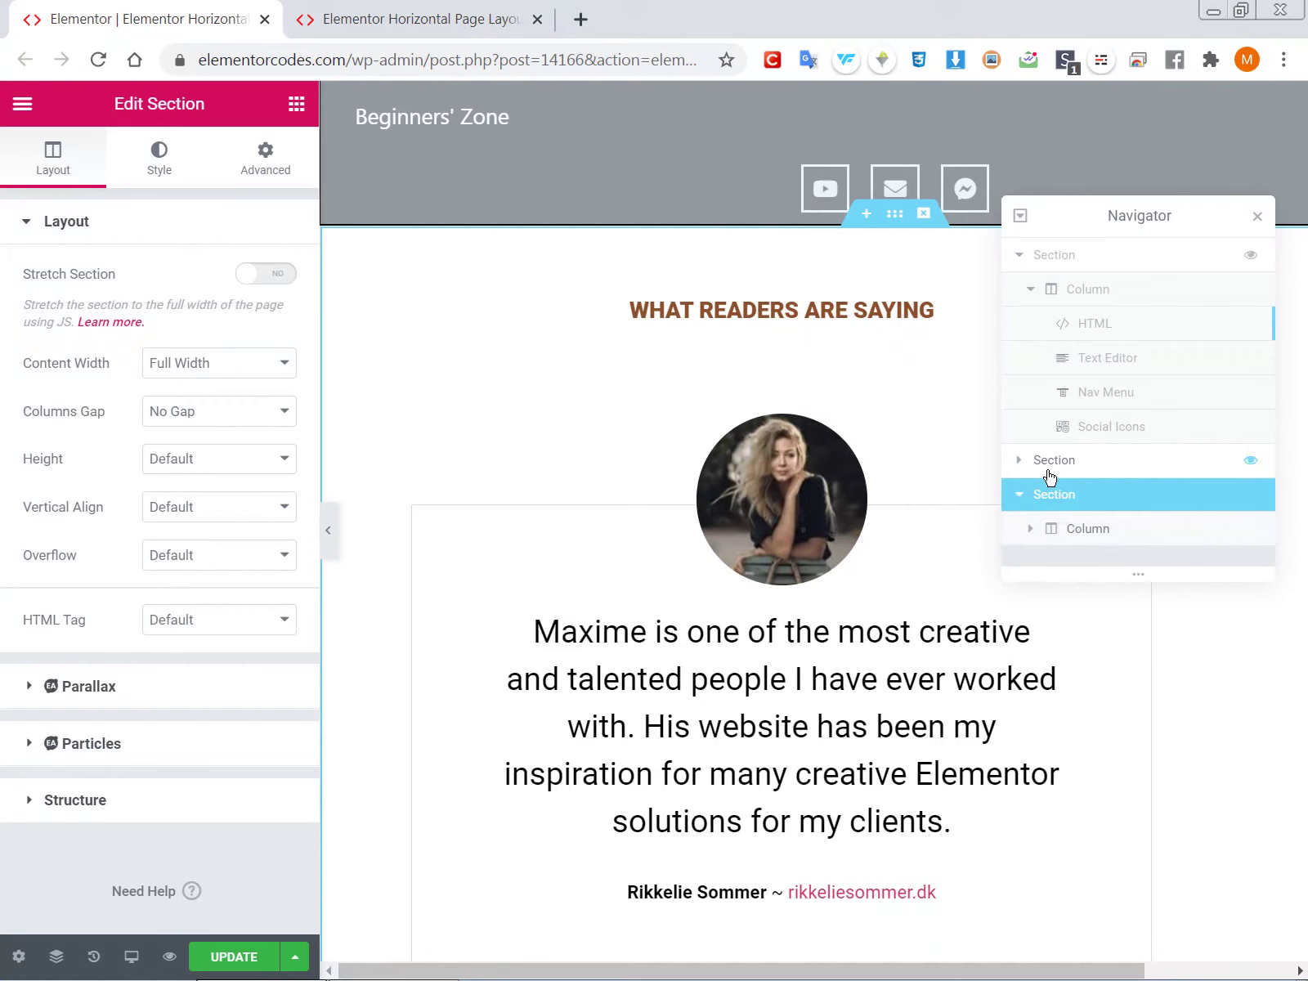
click(1032, 531)
scroll(1061, 487, down, 2)
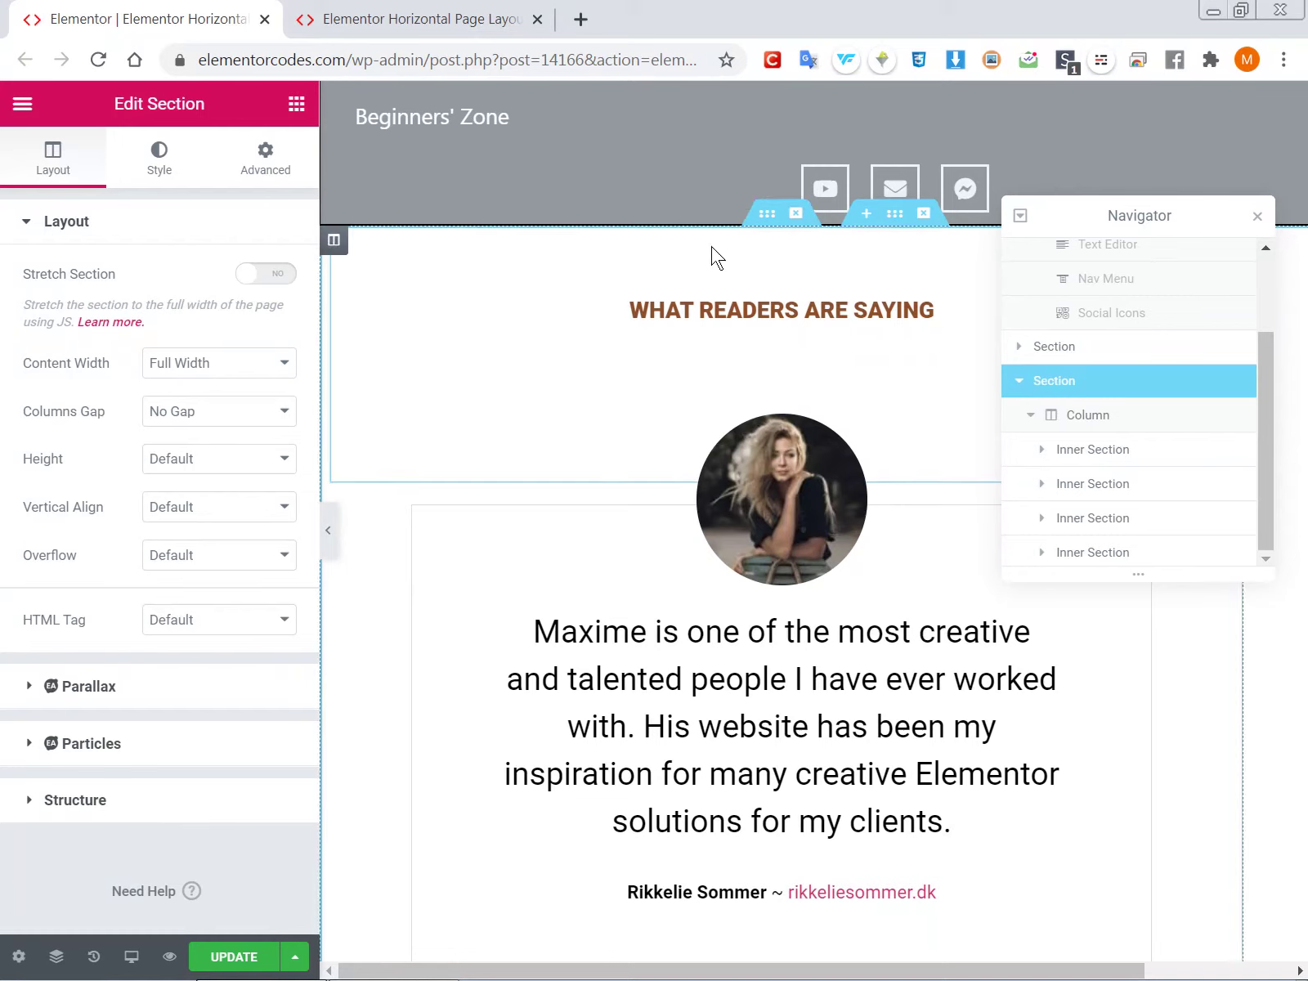
View the CSS Classes setting of the first inner section and the actions available for duplicating or copying it
click(765, 223)
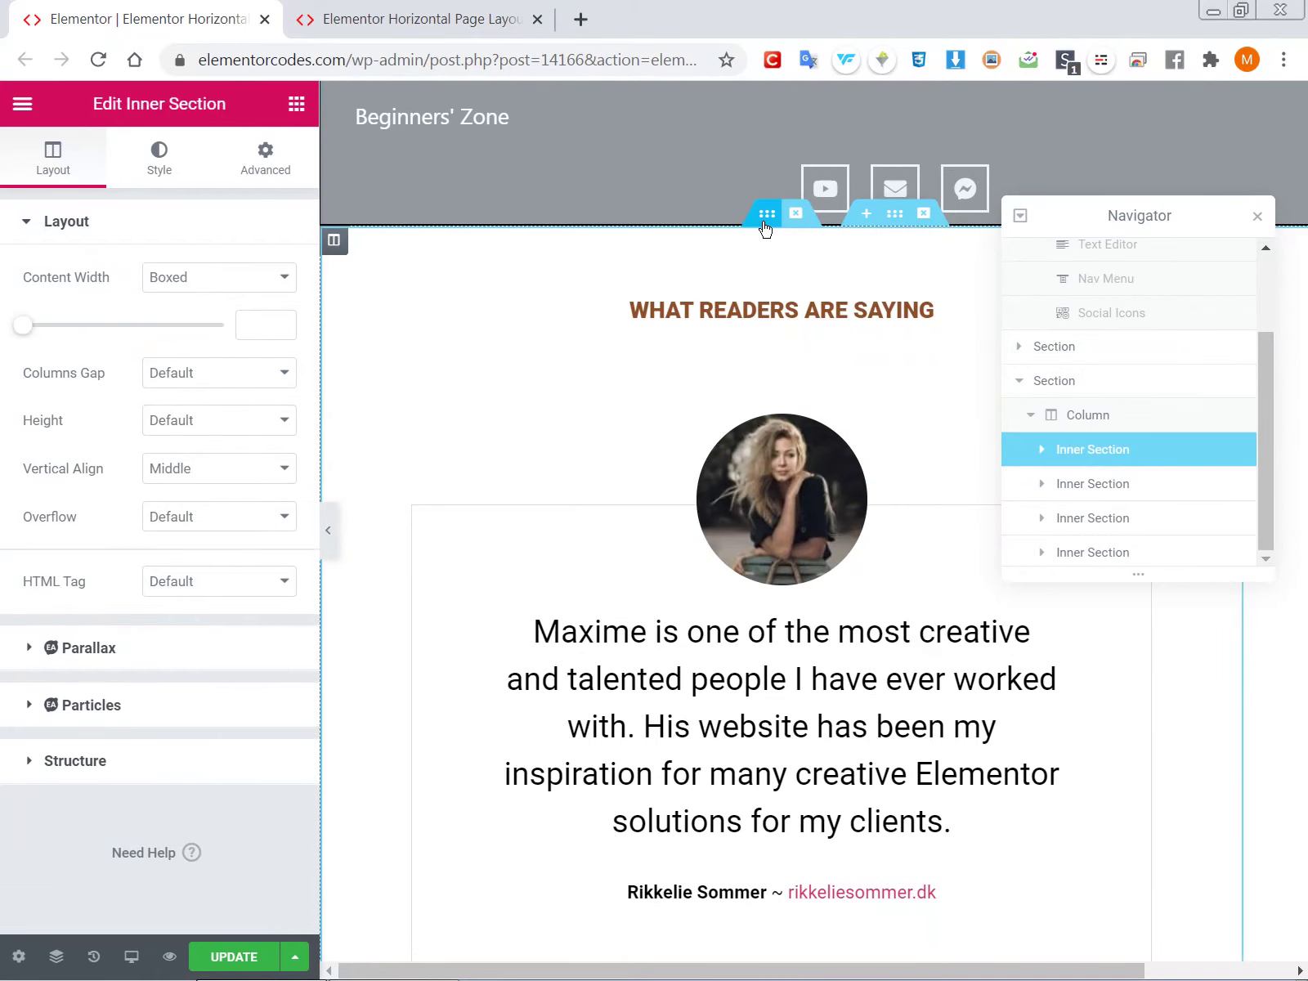
click(250, 171)
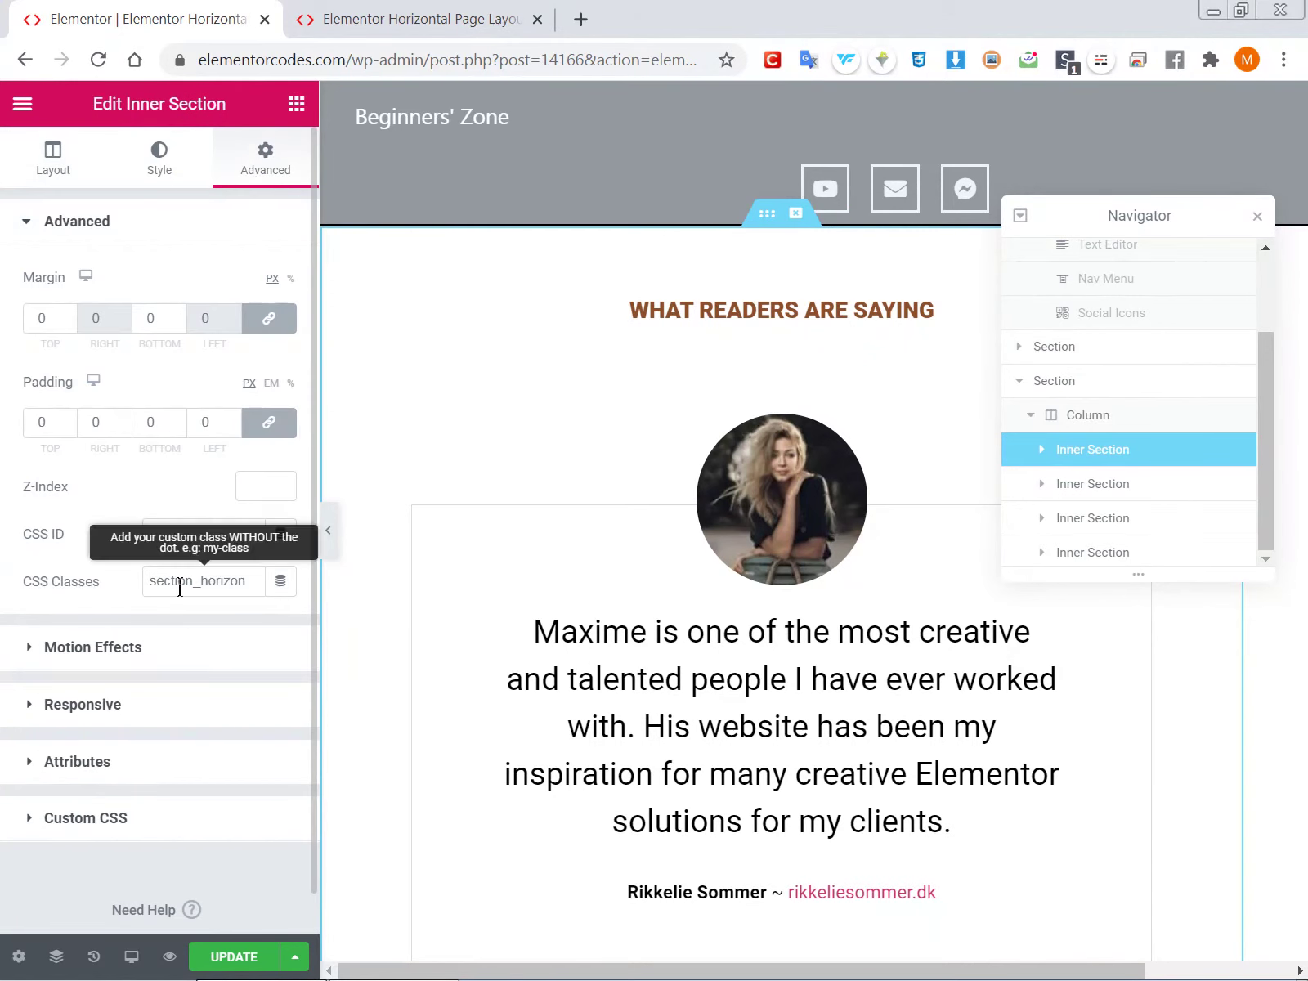
click(243, 581)
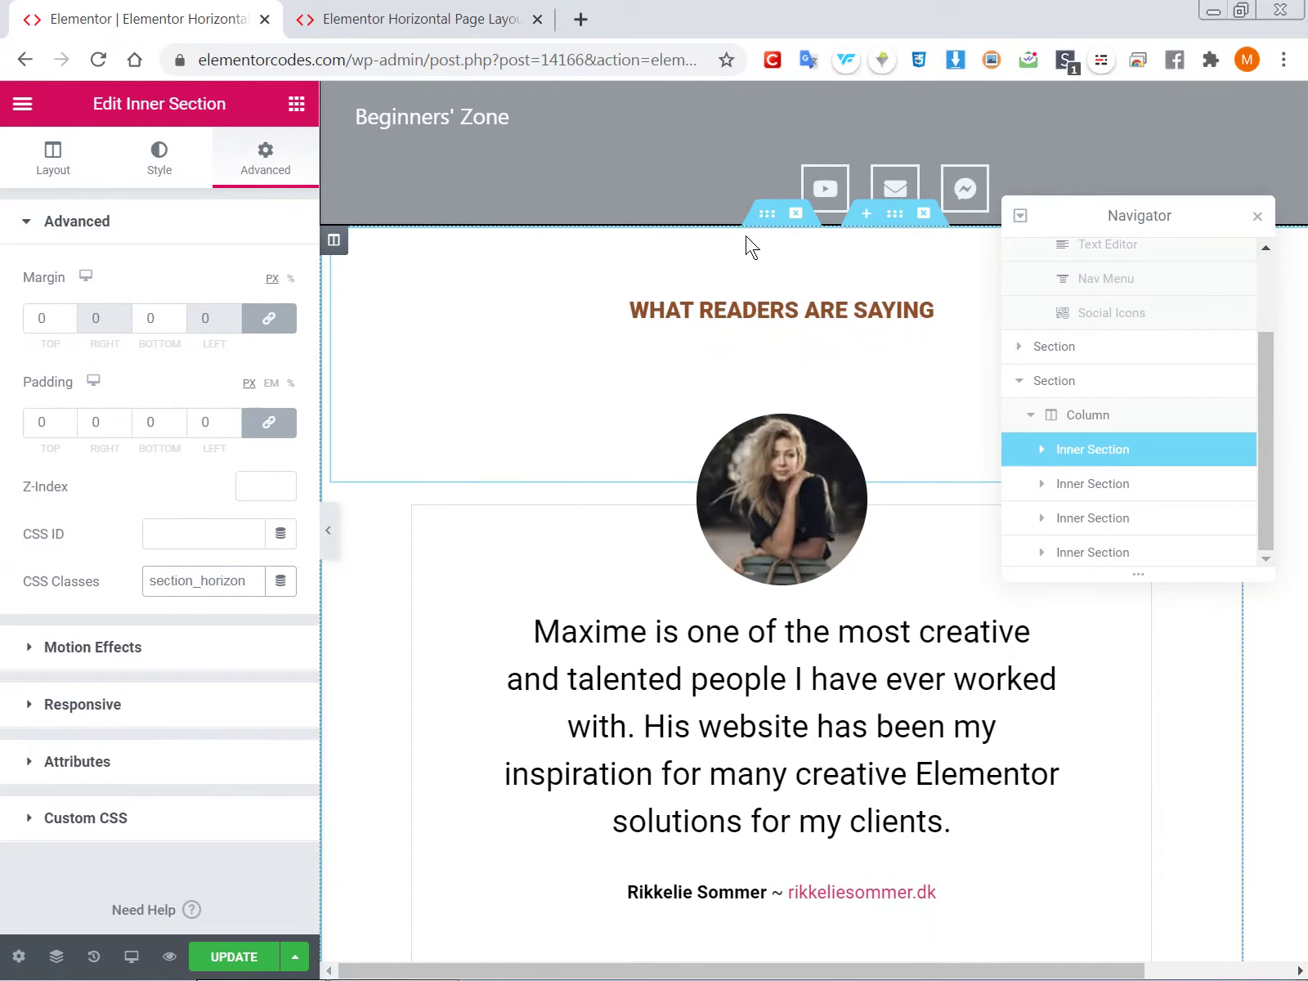
right_click(1071, 451)
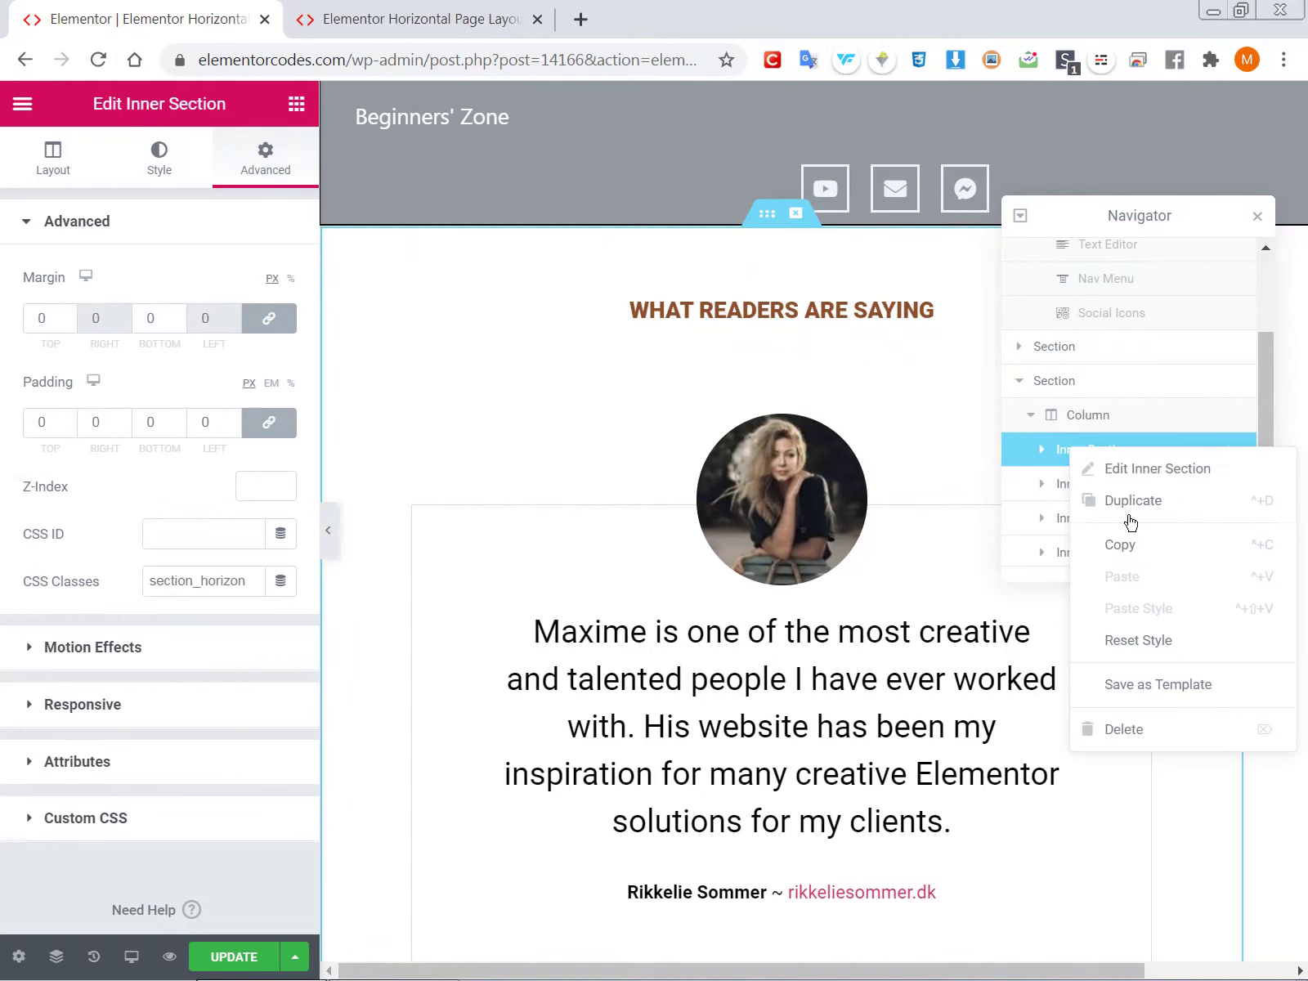
click(1057, 458)
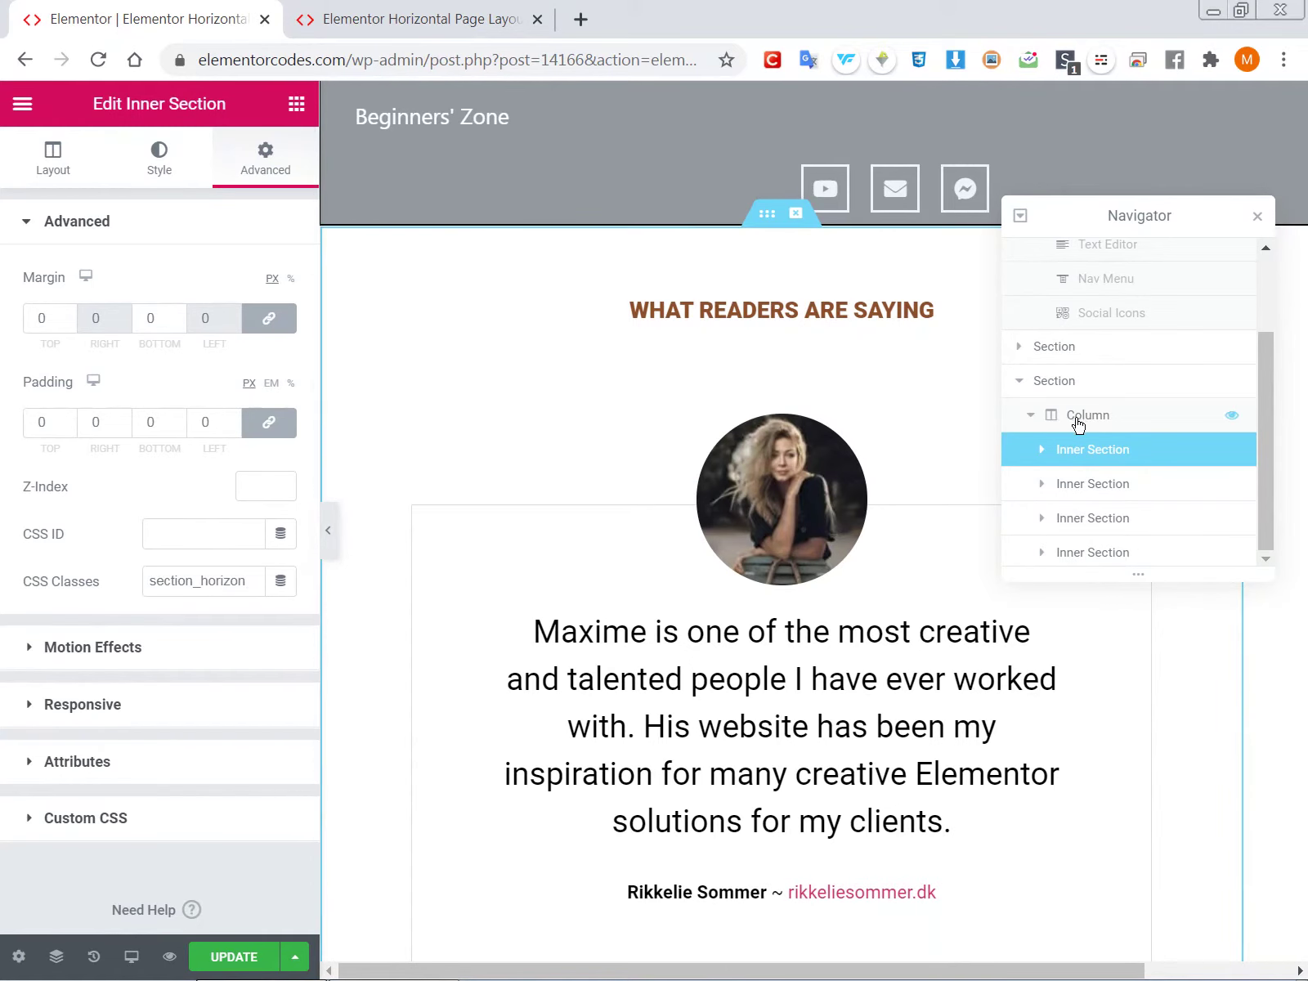
View the CSS Classes setting of the parent section and examine the testimonial inner sections stacked inside it
click(781, 378)
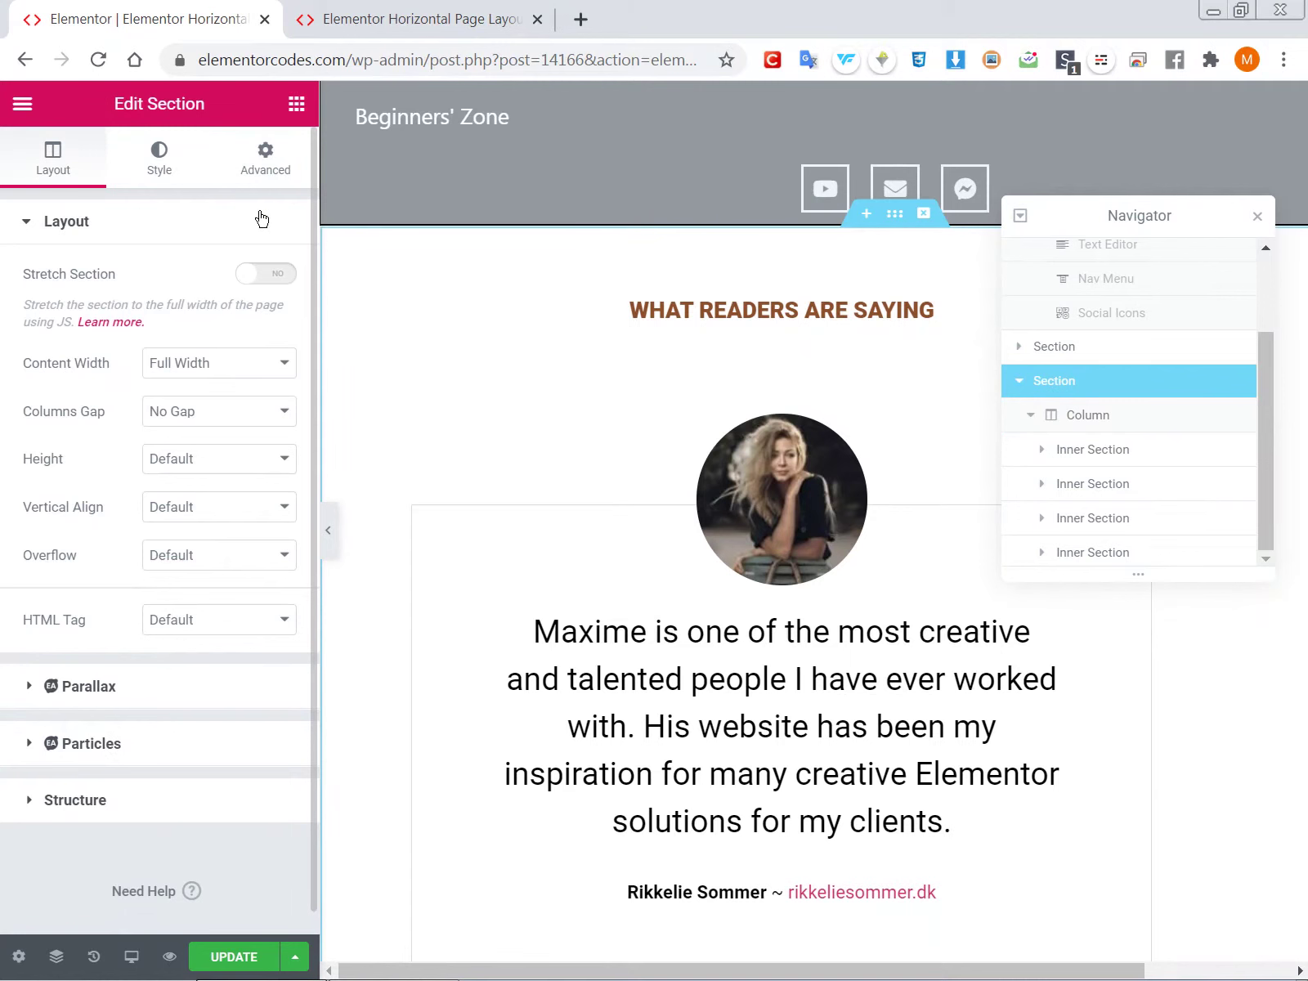
click(269, 169)
drag(175, 580, 252, 581)
click(212, 581)
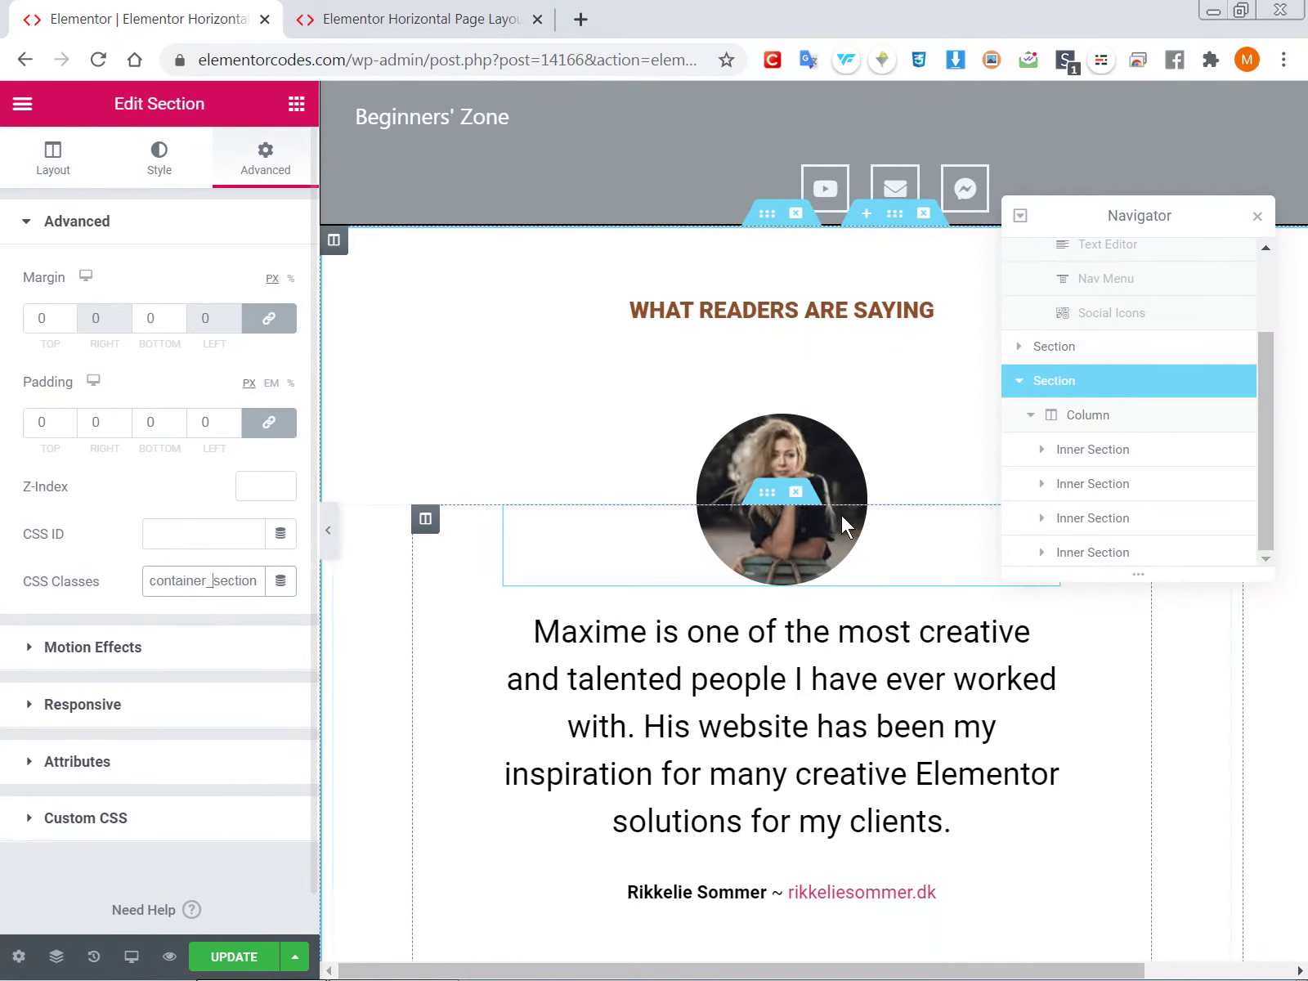
scroll(651, 538, down, 1)
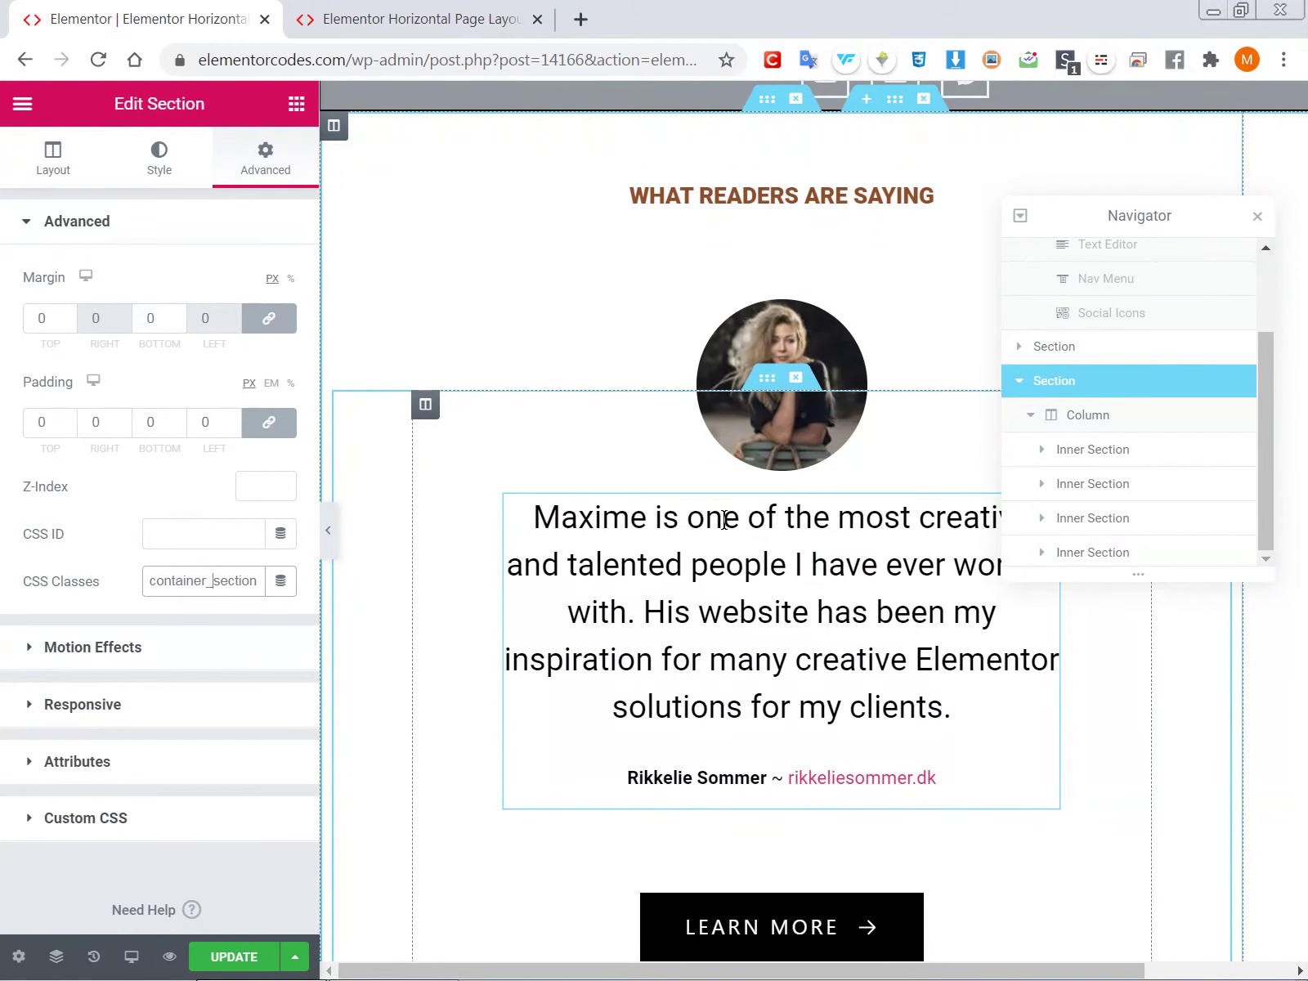
scroll(776, 599, down, 4)
scroll(581, 602, down, 2)
scroll(583, 599, up, 4)
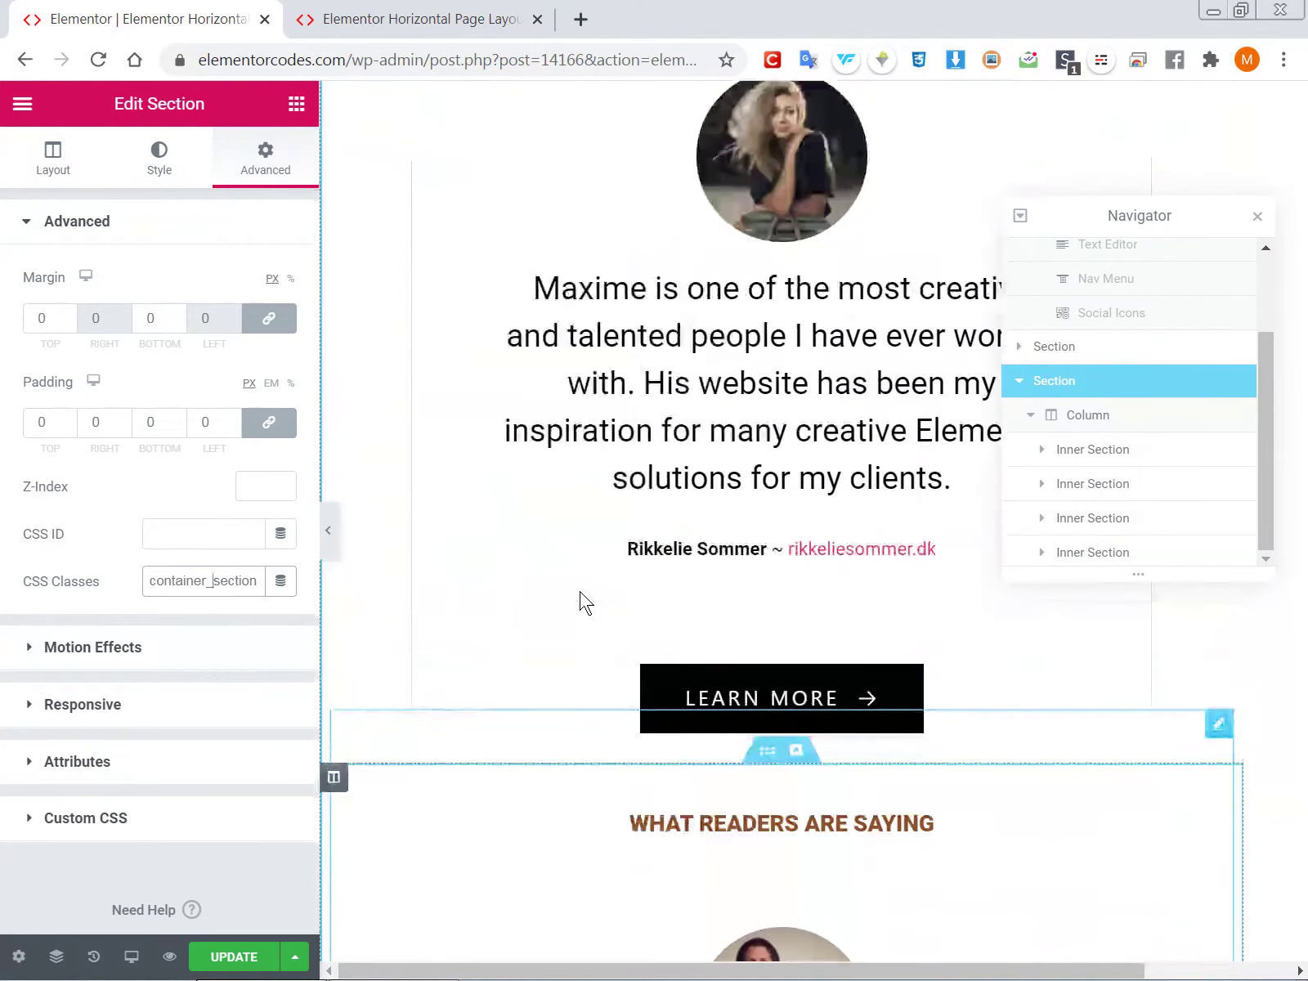
scroll(582, 602, up, 2)
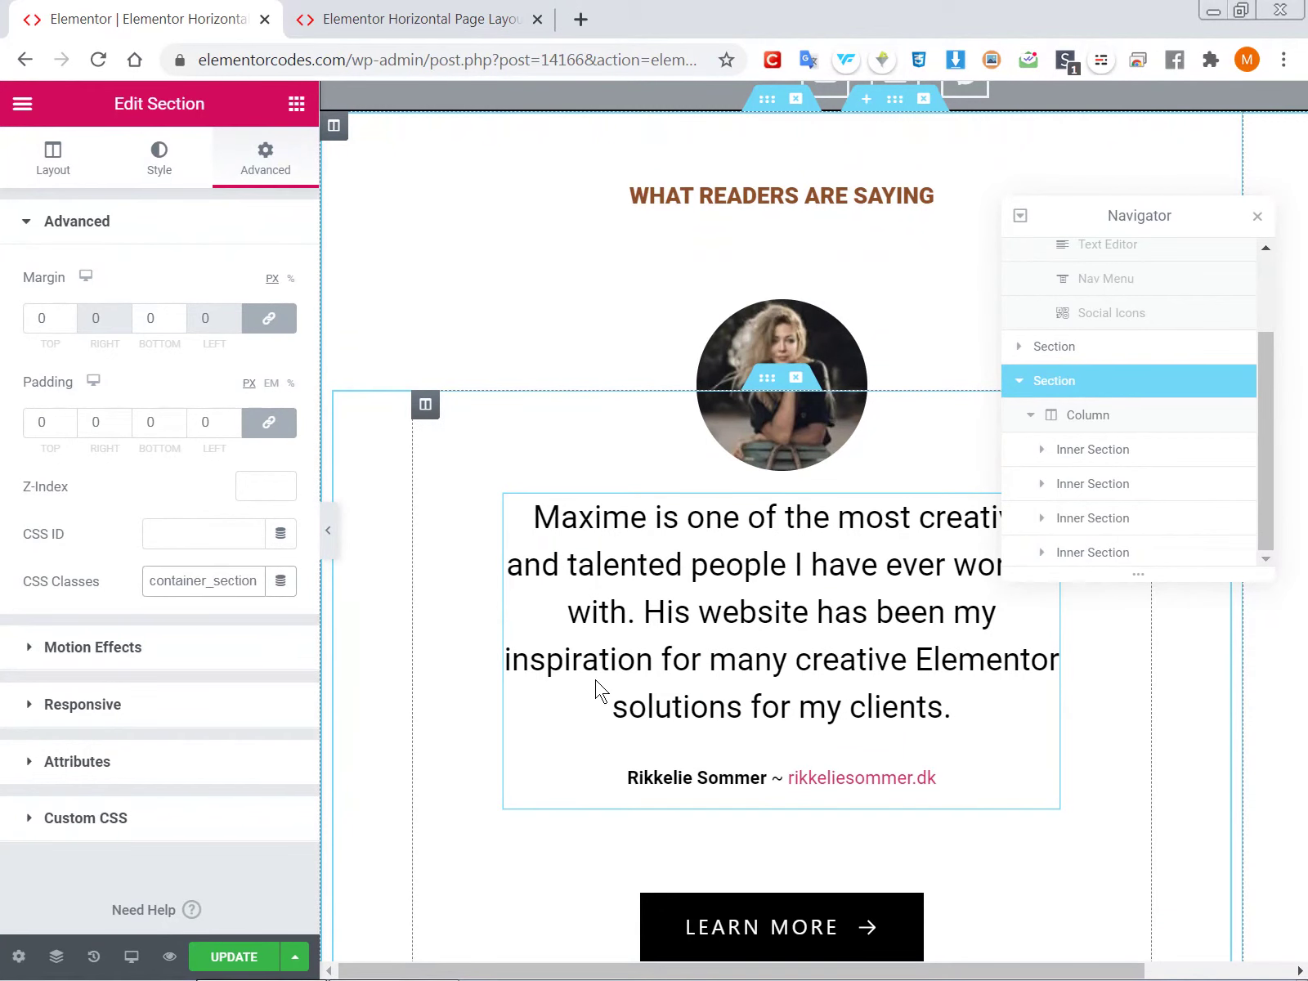
scroll(598, 692, down, 1)
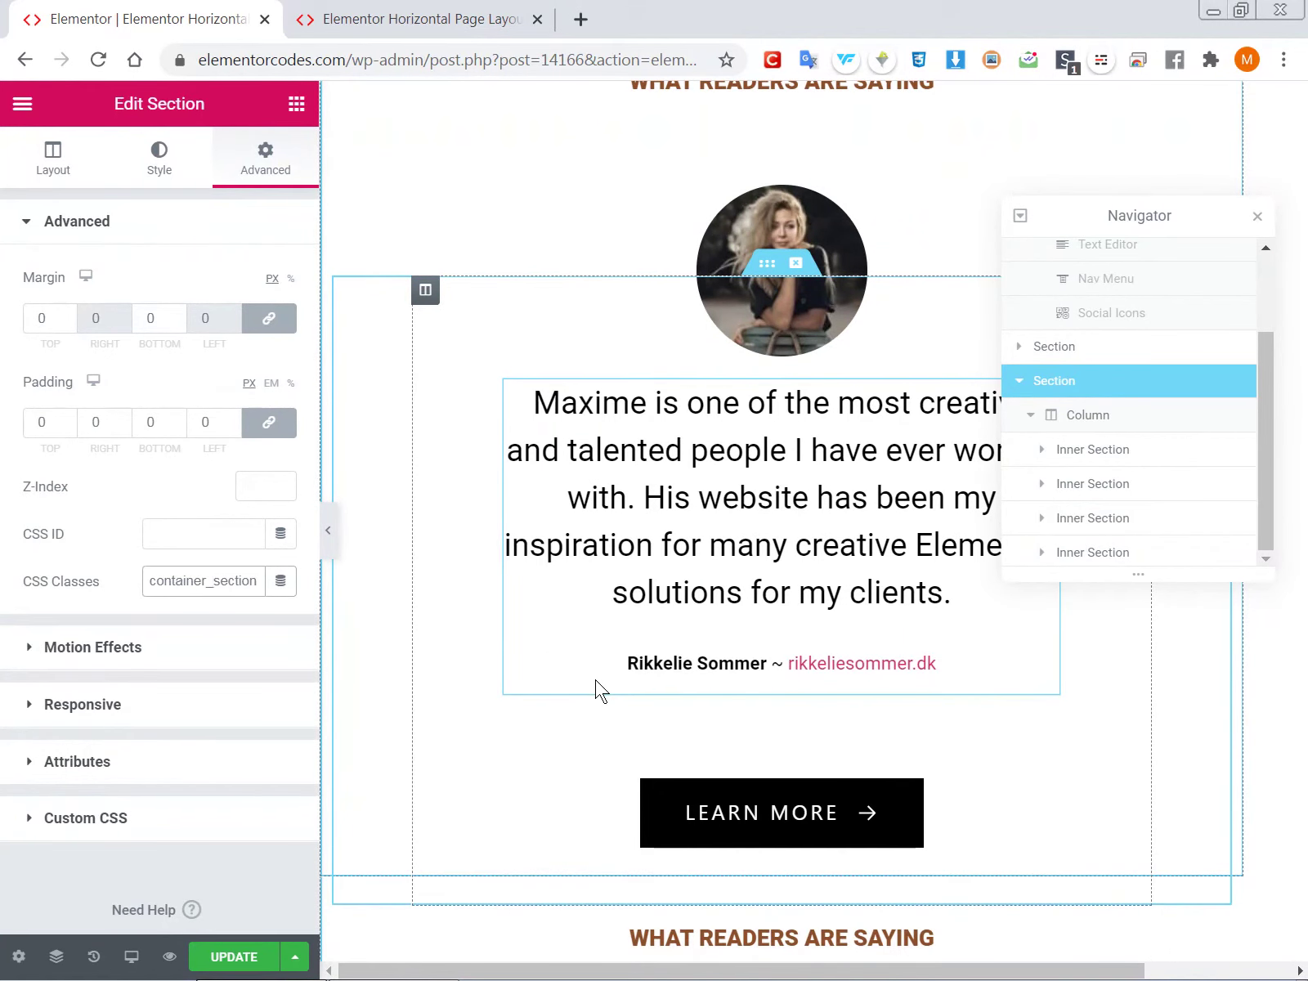
Switch to the published page, return to its first testimonial, and check the layout at 125% browser zoom and one level lower
click(391, 12)
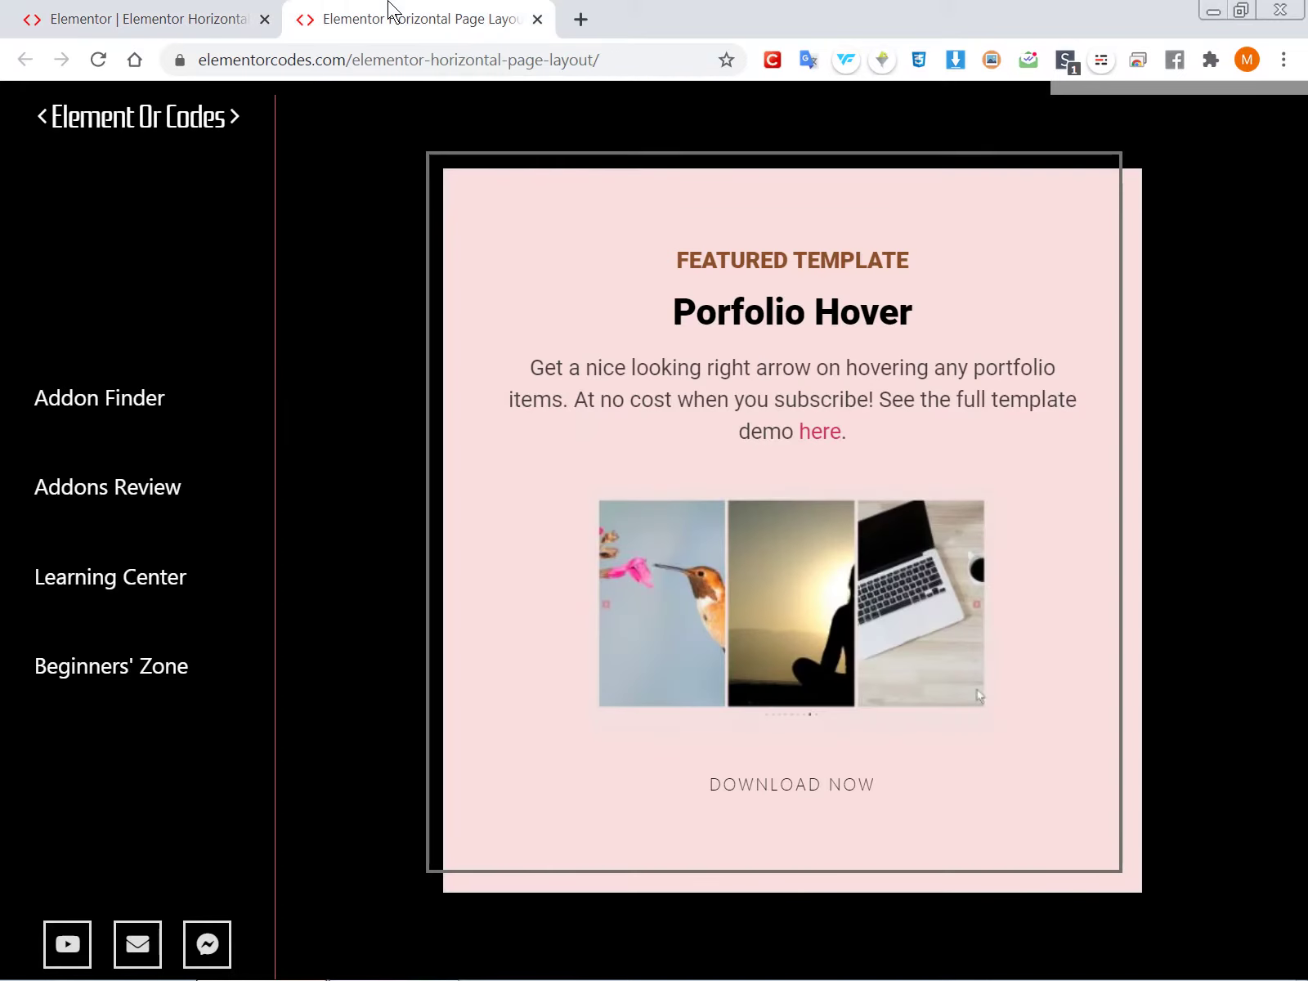
scroll(567, 554, up, 3)
scroll(567, 554, up, 5)
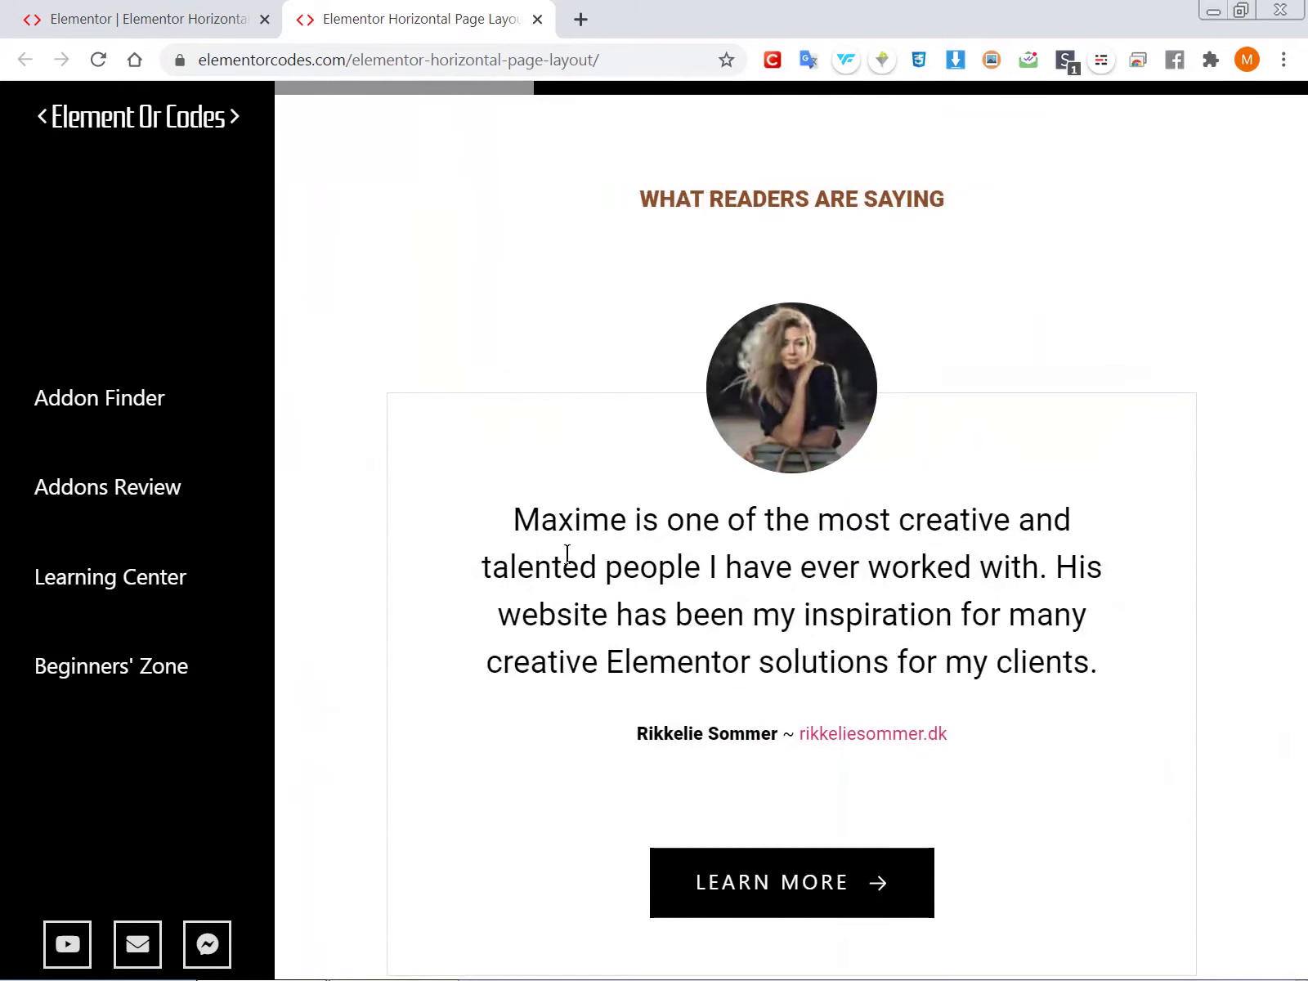
key(ctrl+plus)
key(ctrl+plus)
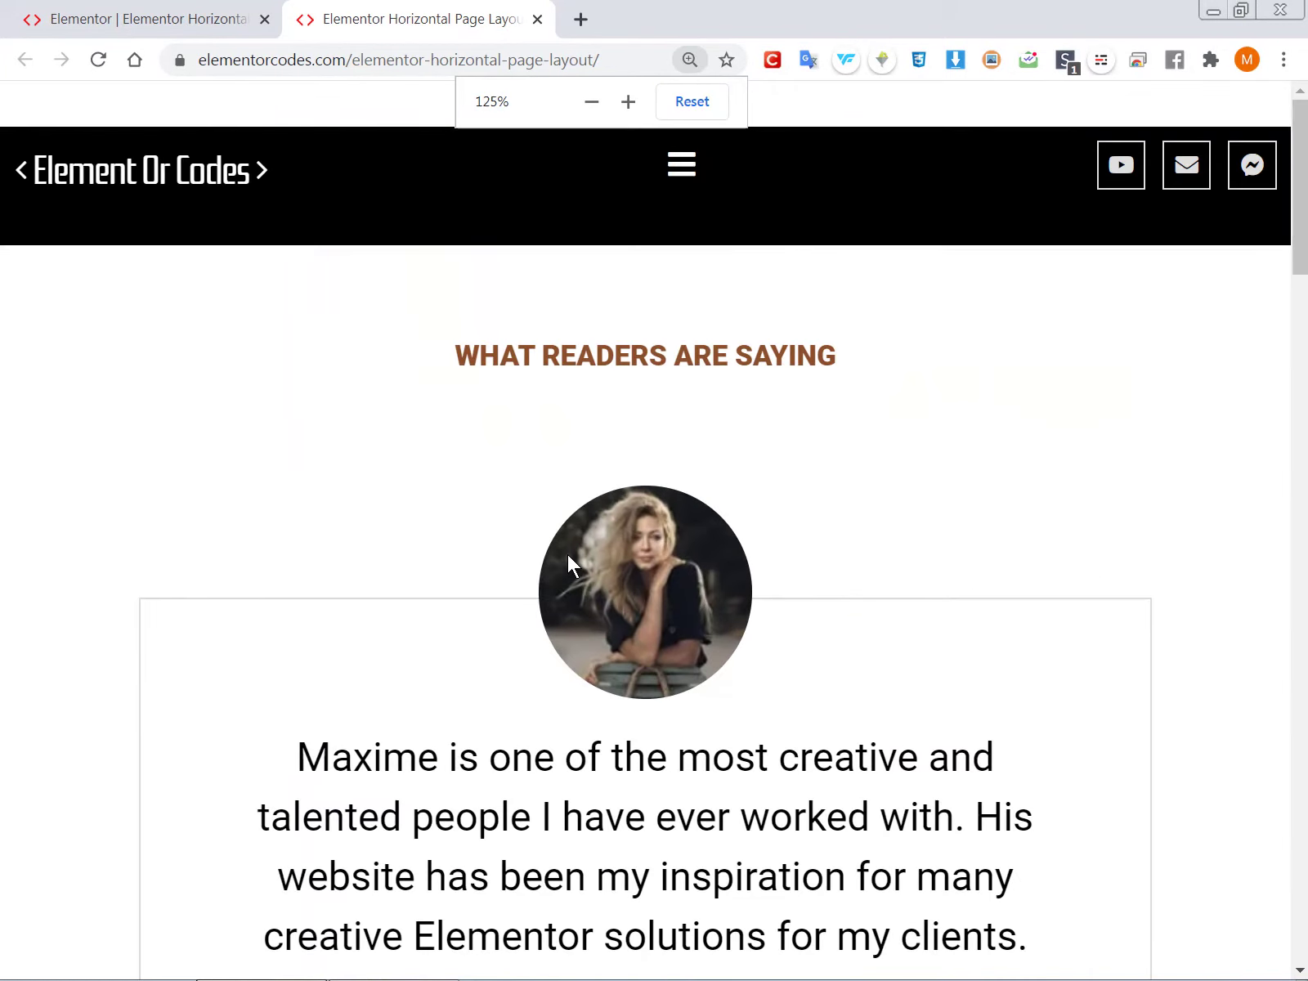
key(ctrl+minus)
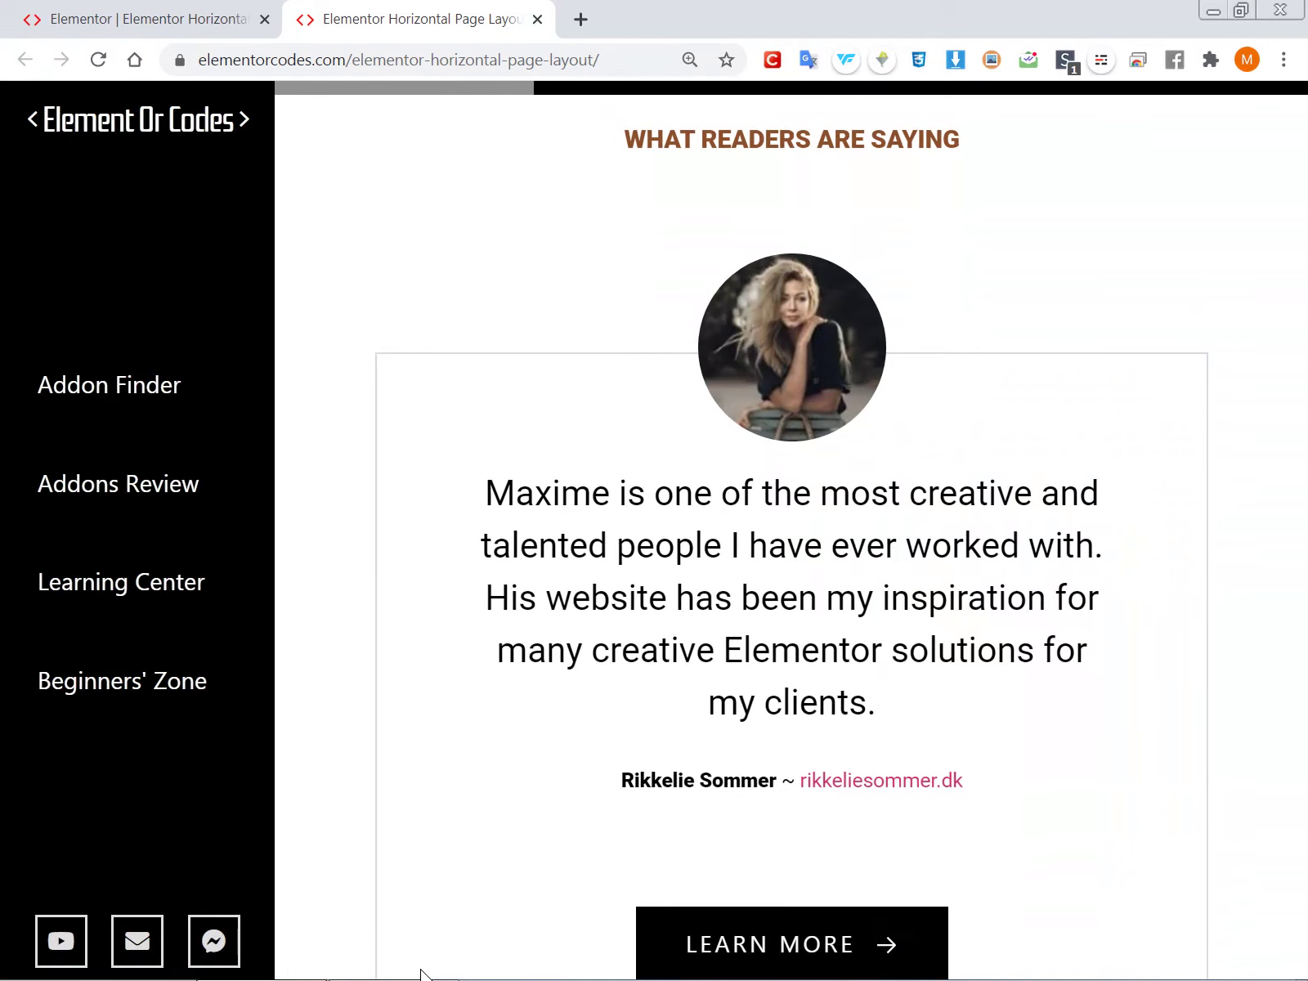
Compare the published testimonial's layout at 90% and 100% browser zoom
mouse_move(912, 950)
key(ctrl+minus)
key(ctrl+minus)
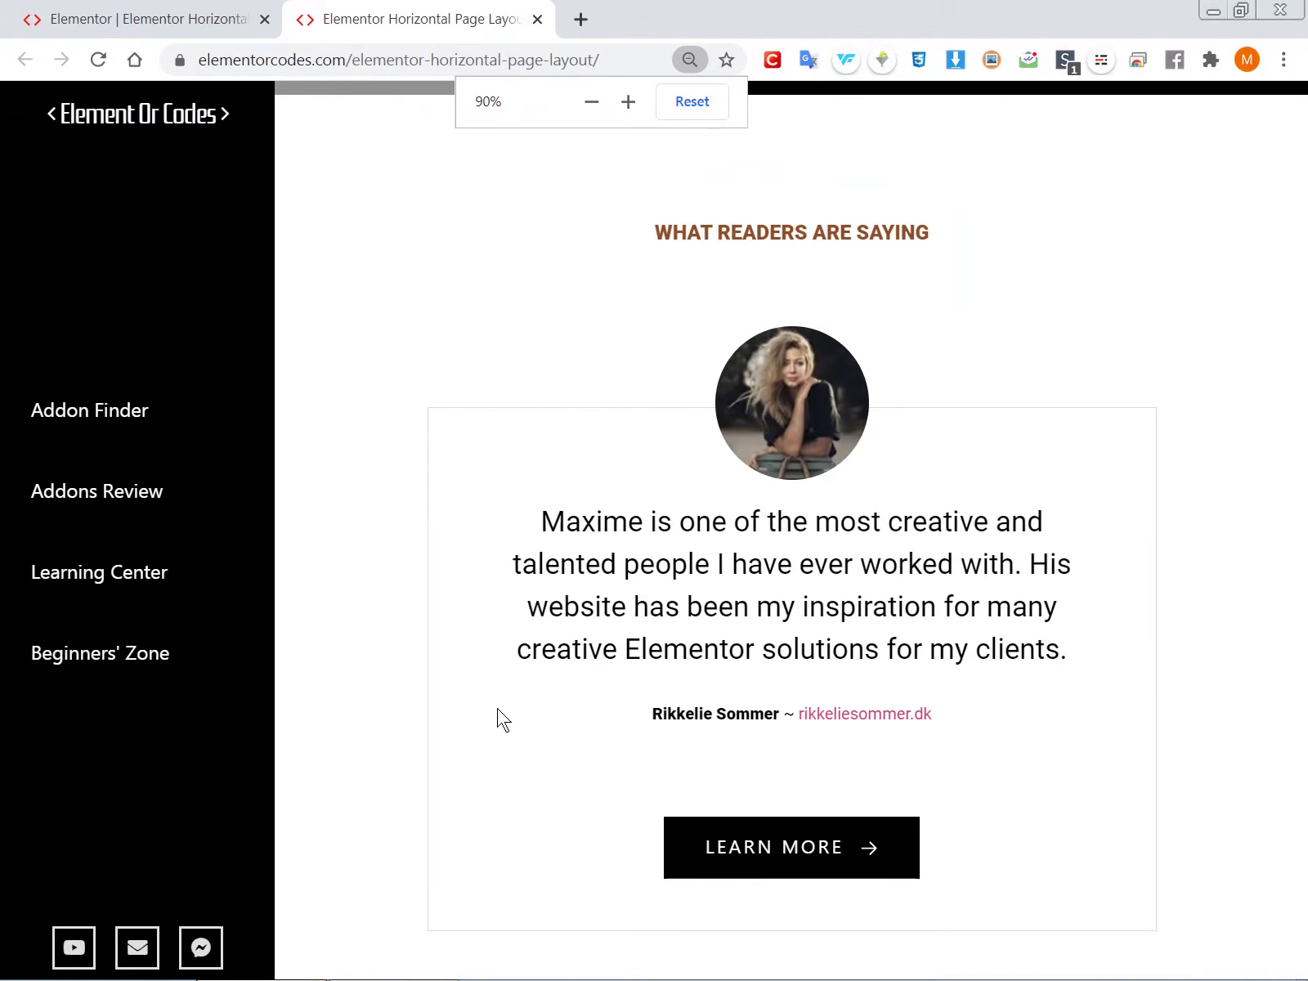
key(ctrl+plus)
key(ctrl+minus)
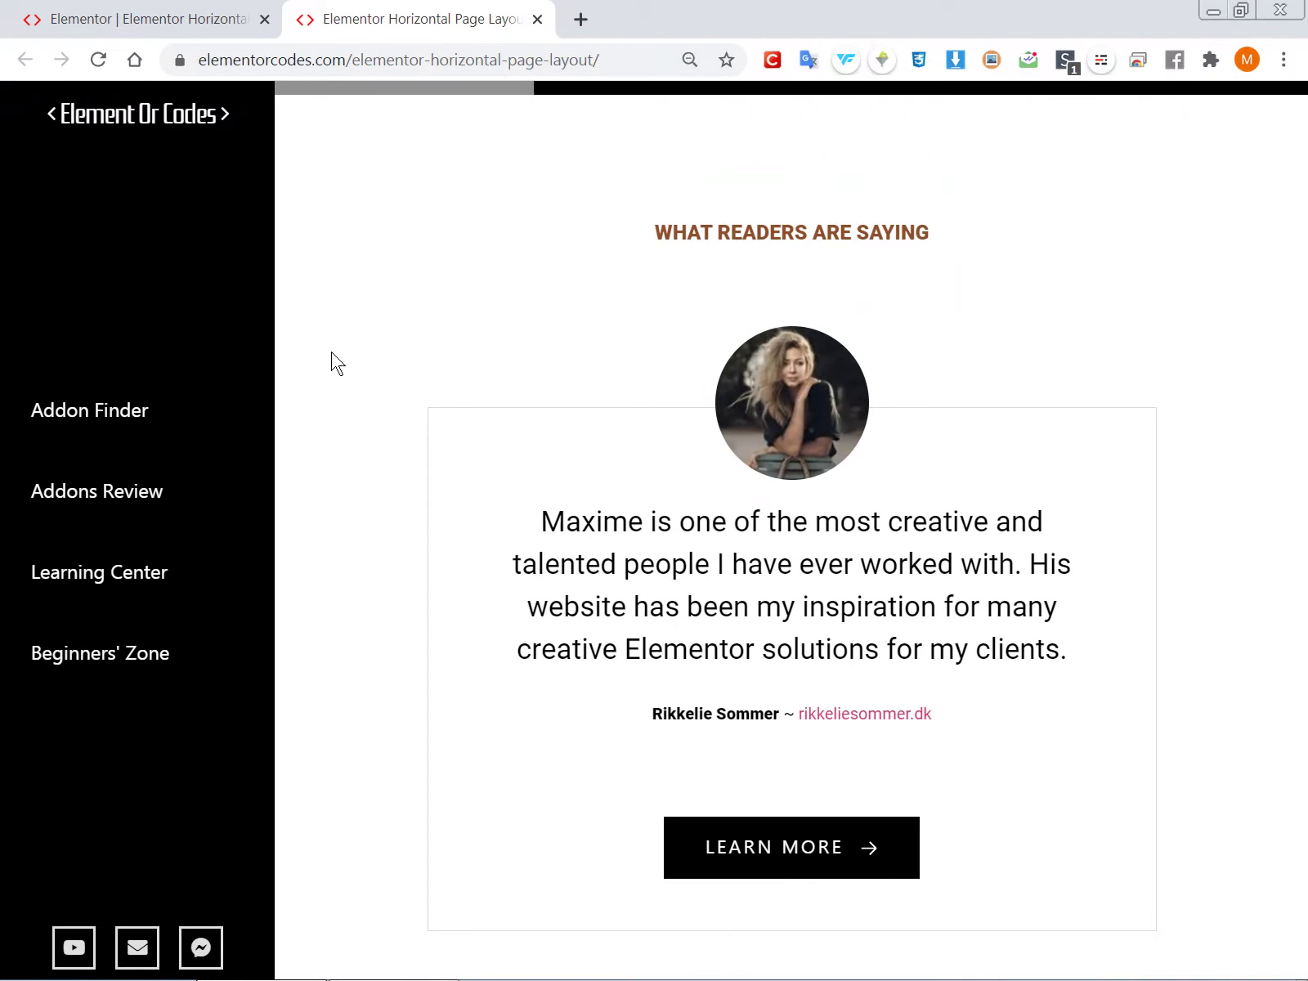
key(ctrl+plus)
Return to the Elementor editor, select the second testimonial inner section and the three-column red one, and review the neighbouring sections
click(97, 14)
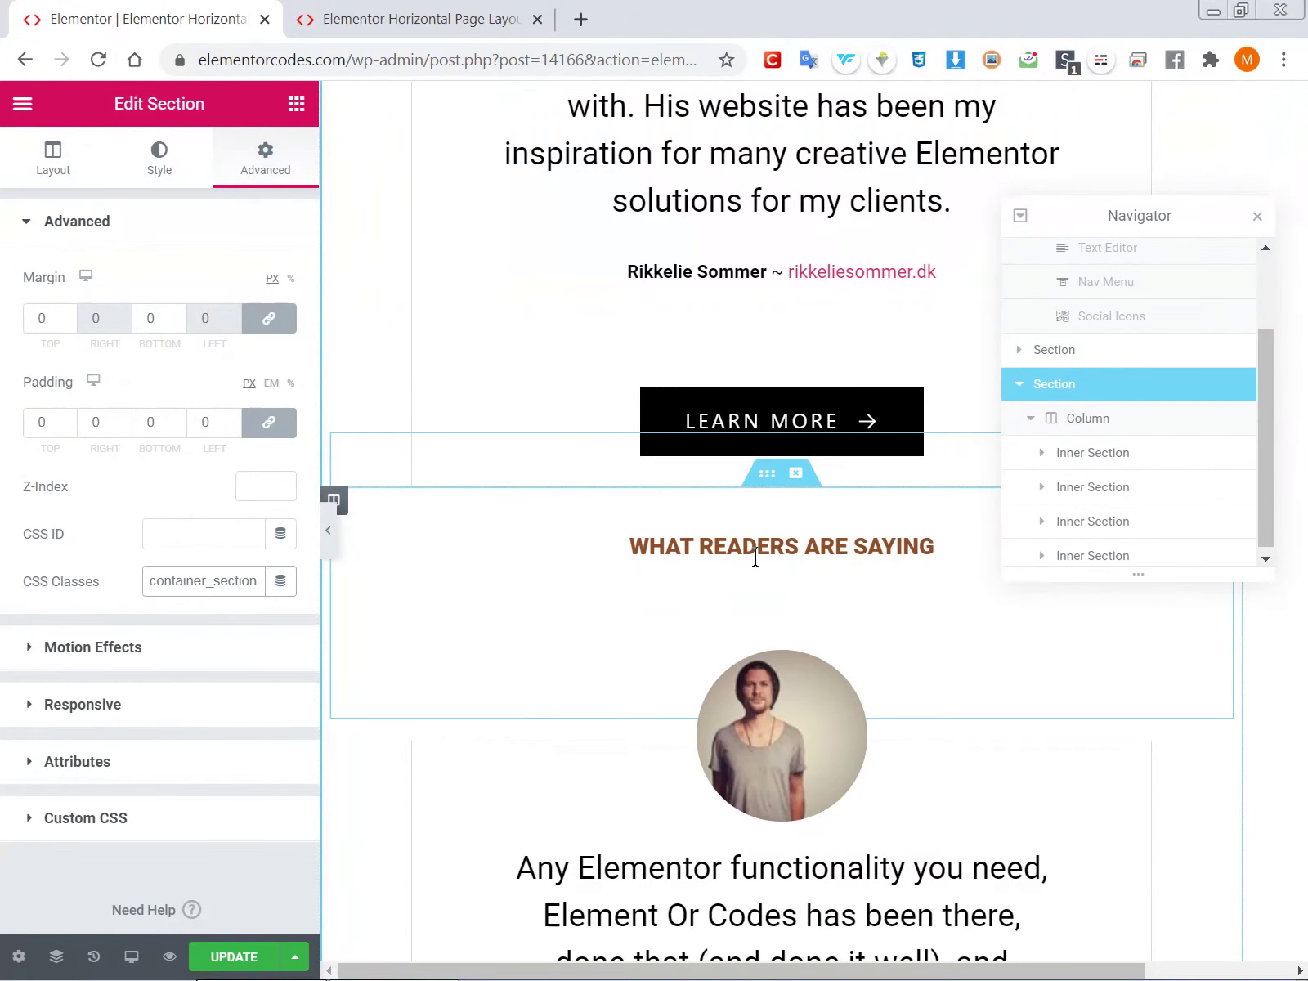
drag(770, 483, 476, 561)
scroll(476, 561, down, 7)
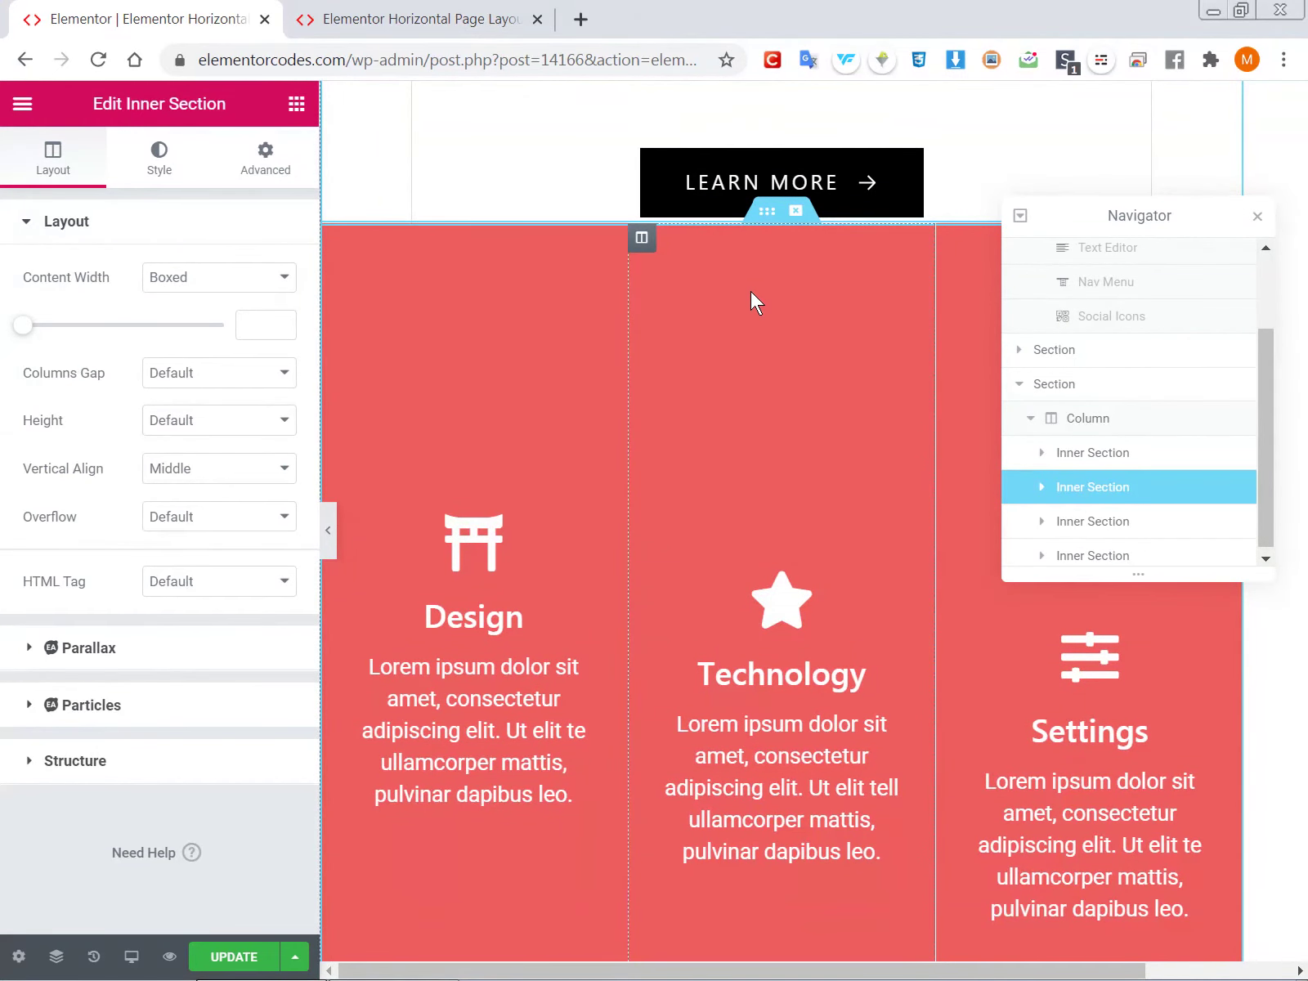
click(767, 219)
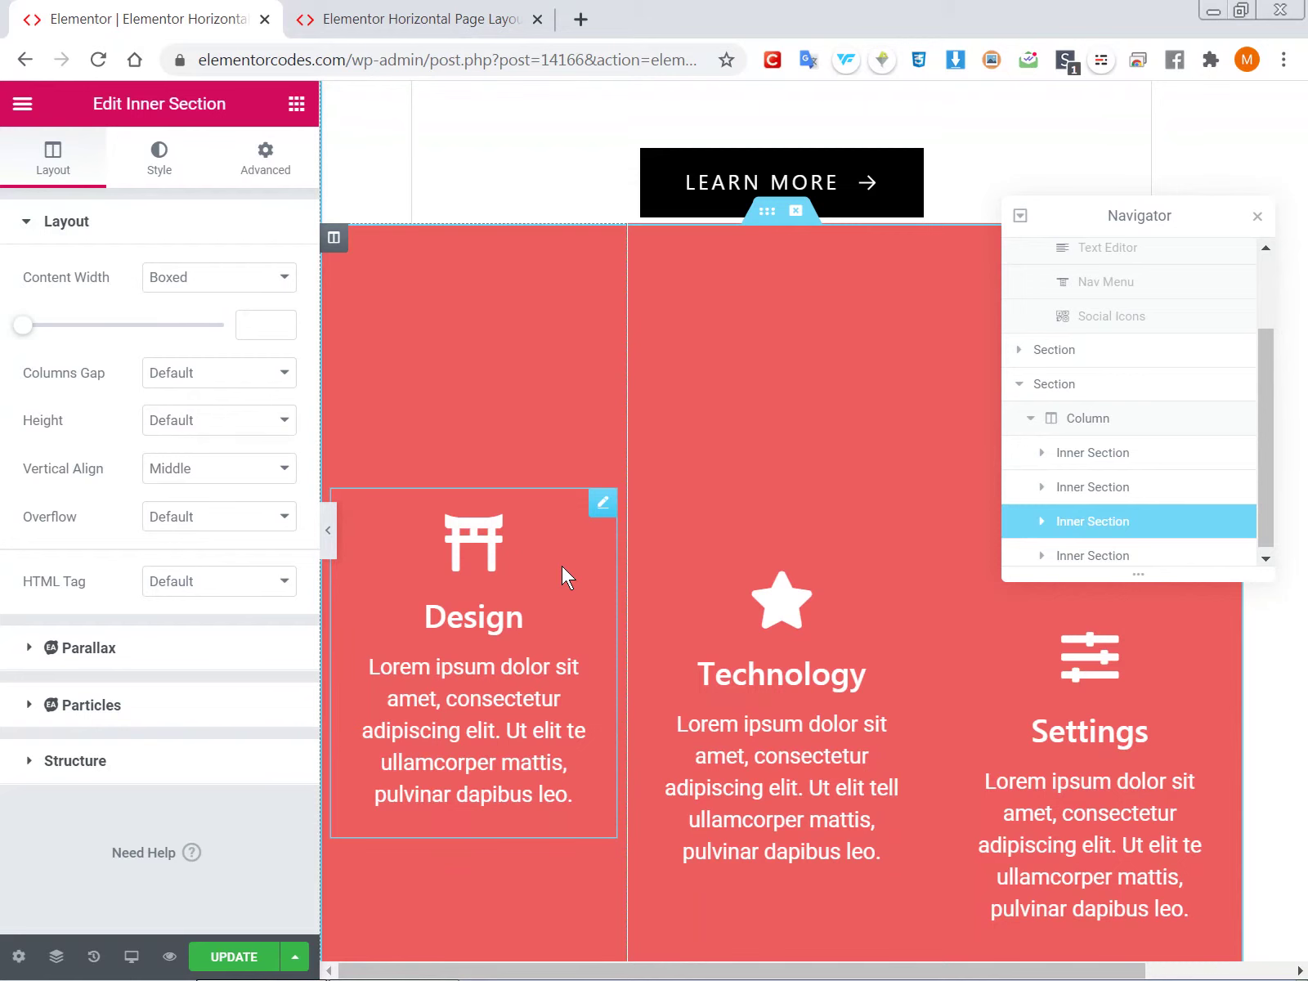
scroll(548, 565, down, 7)
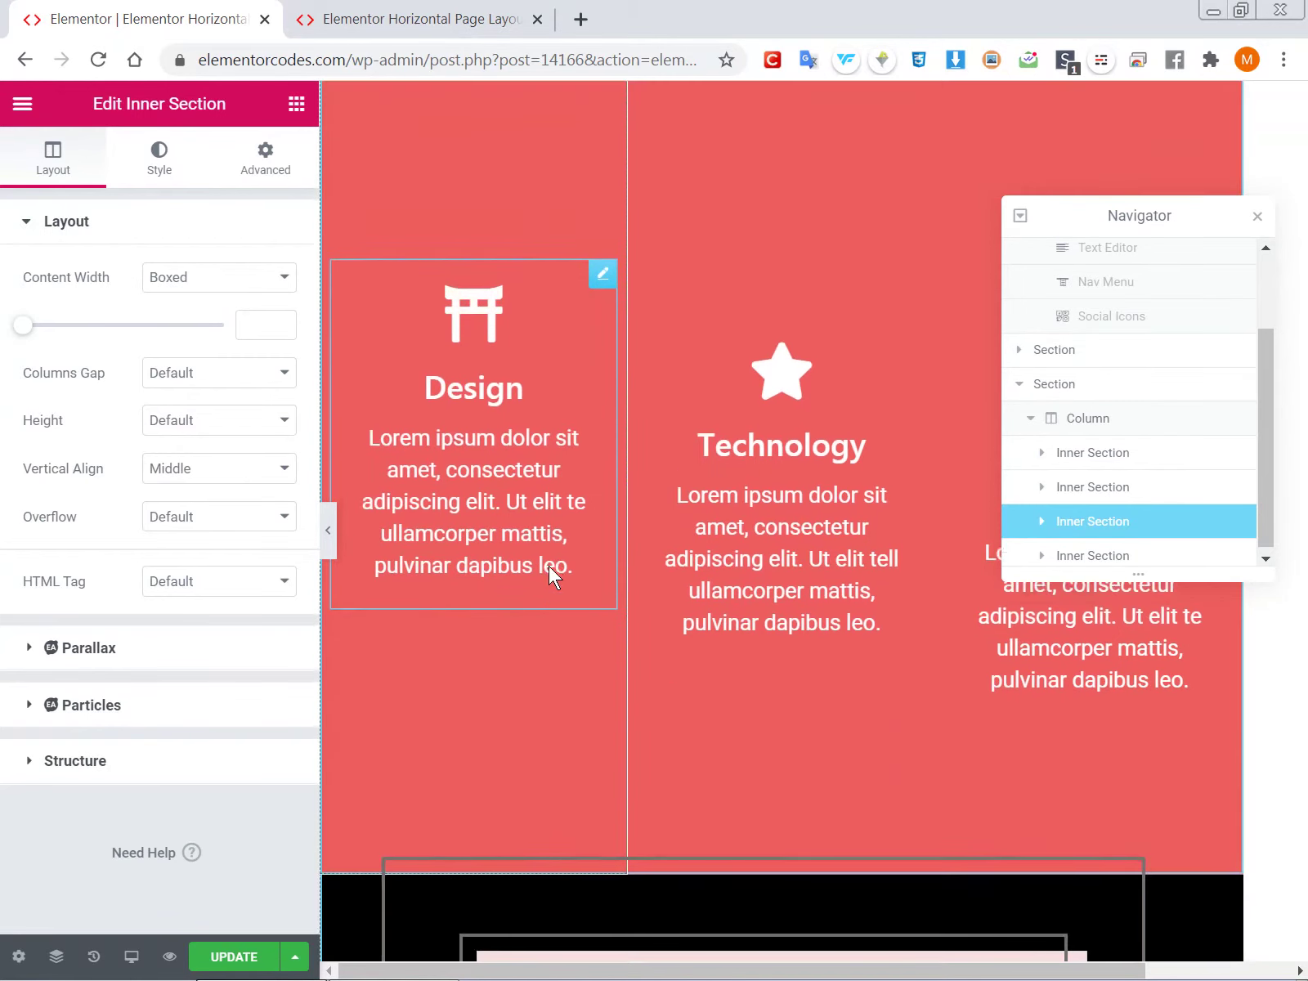
scroll(453, 582, down, 5)
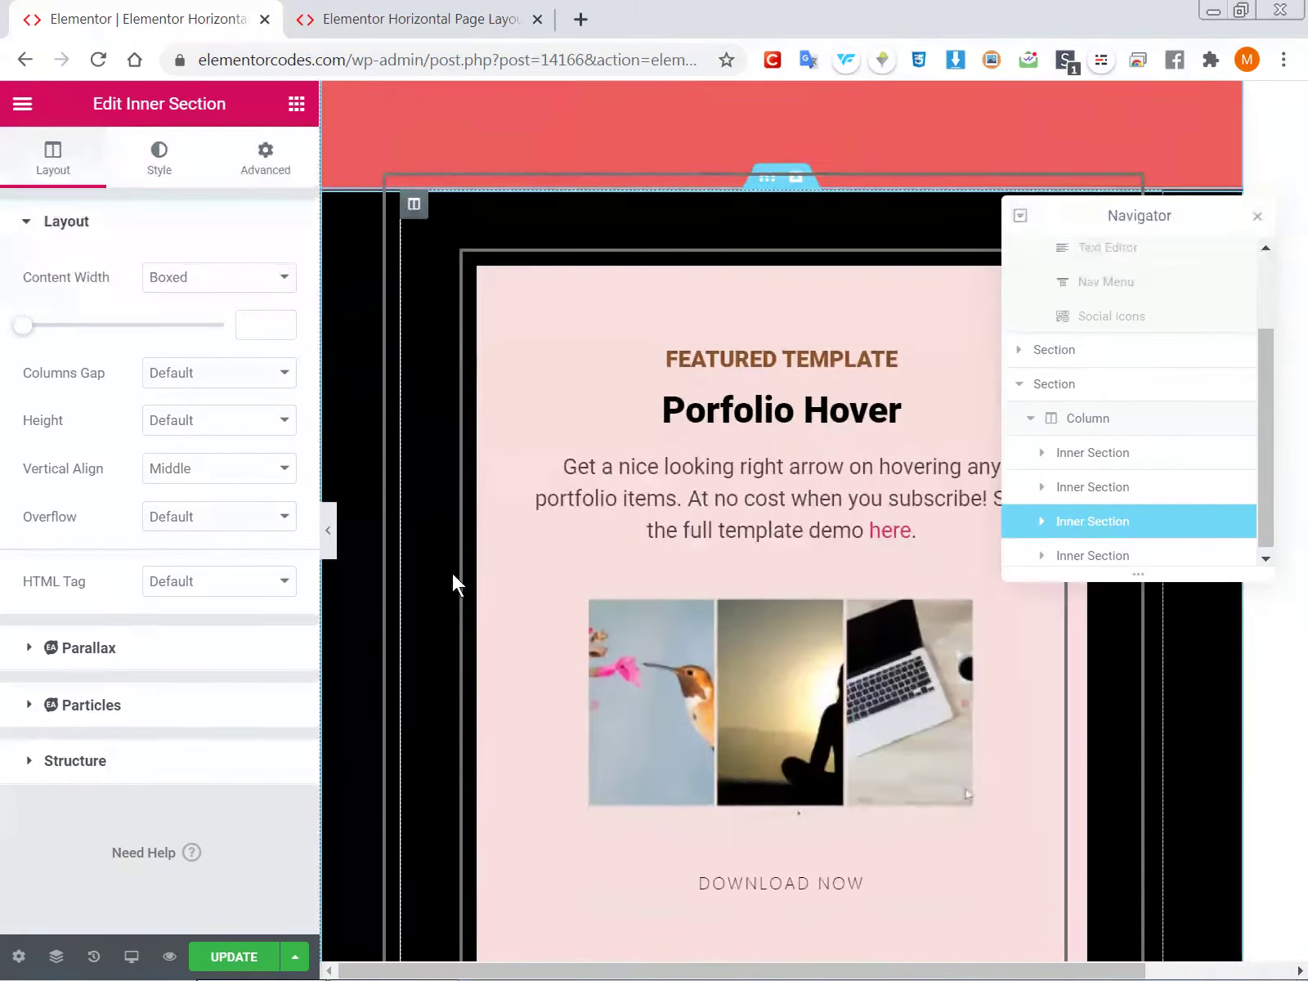
scroll(453, 574, up, 7)
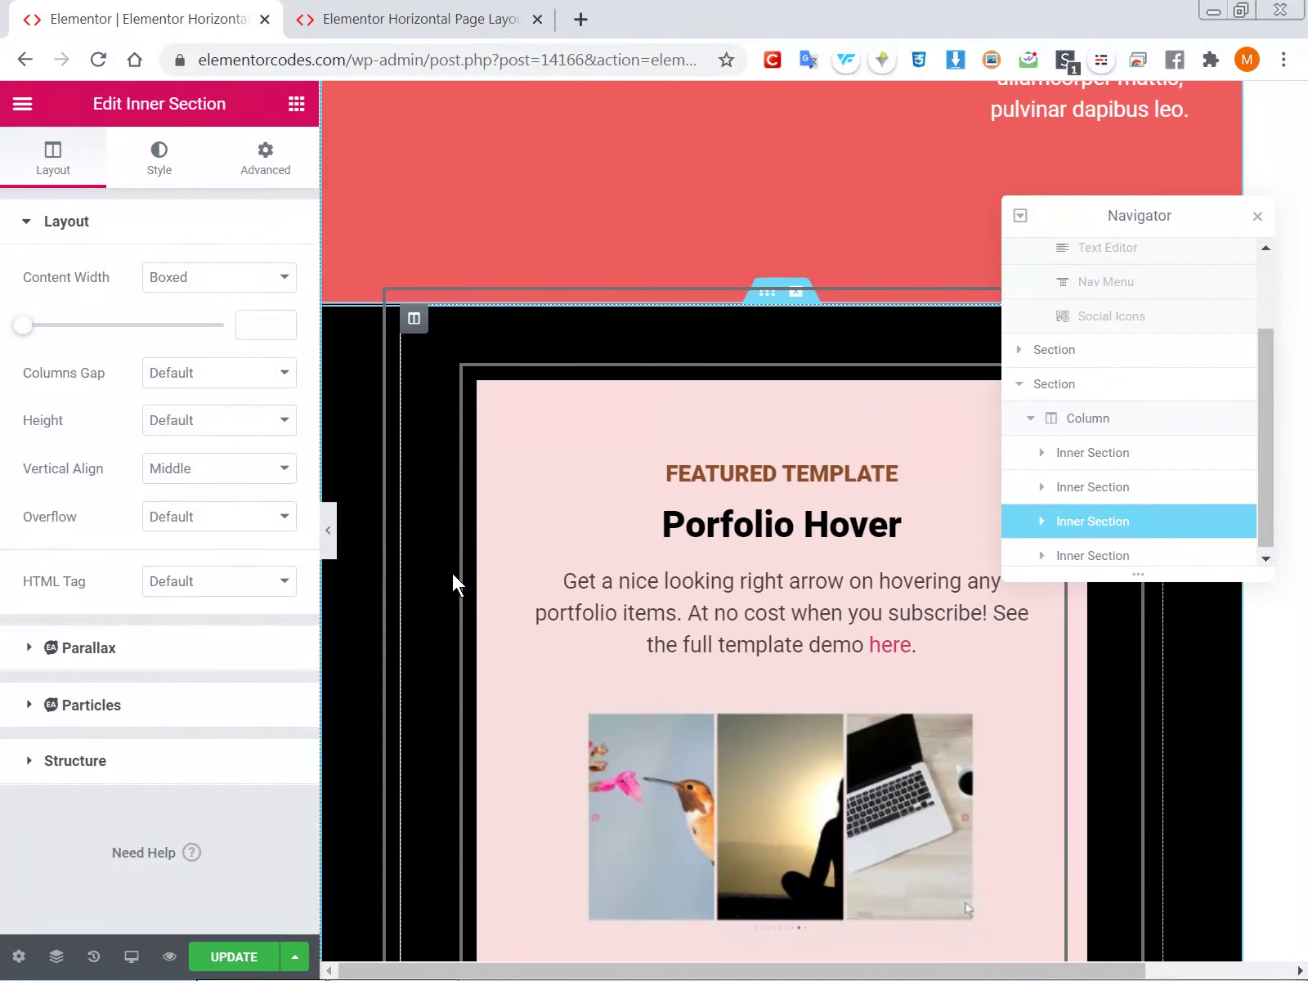
scroll(452, 577, up, 5)
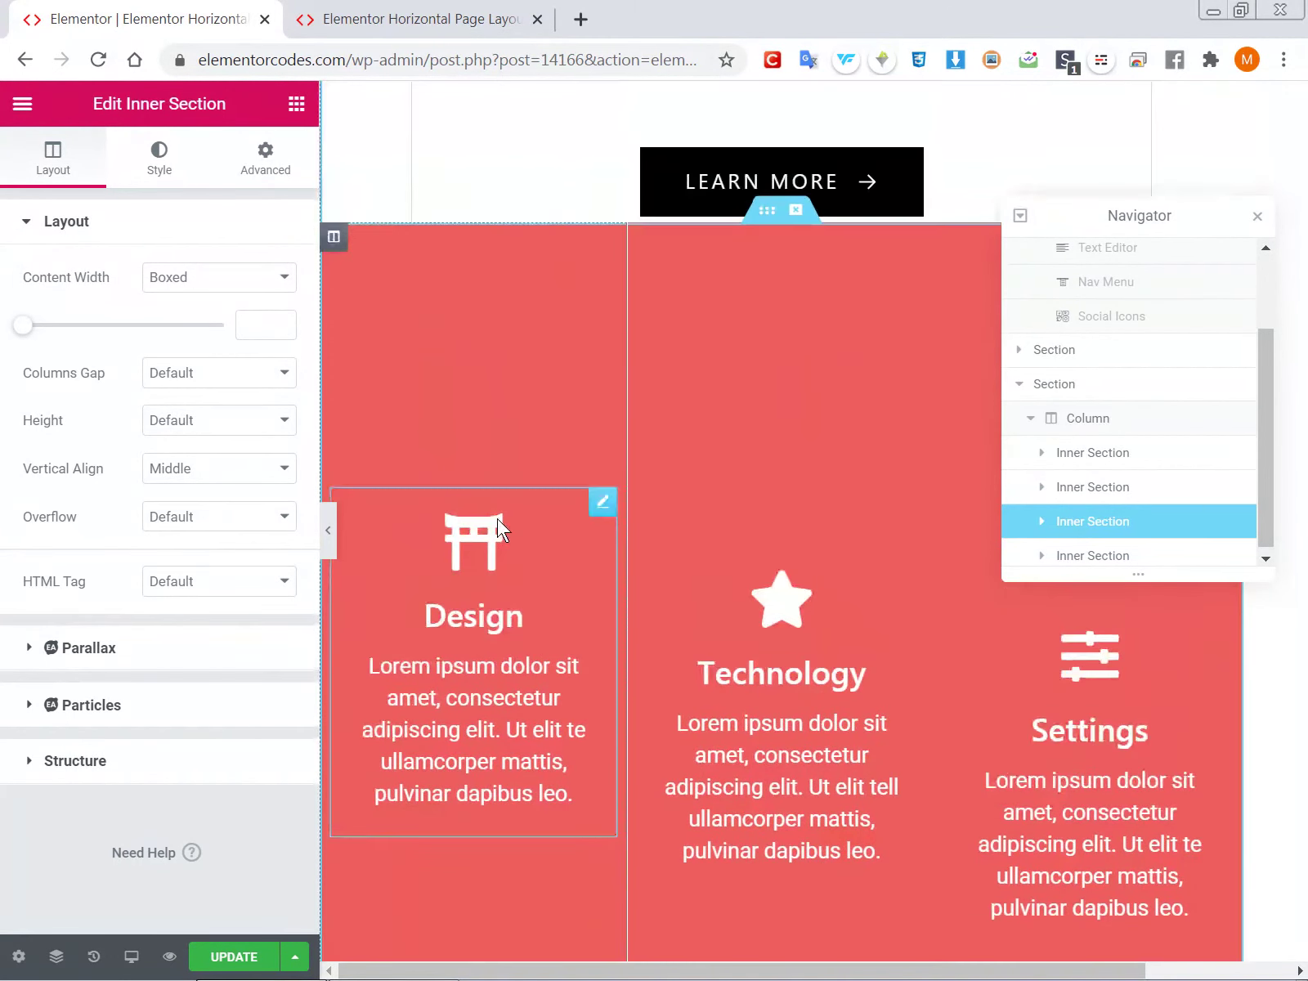
scroll(639, 526, up, 8)
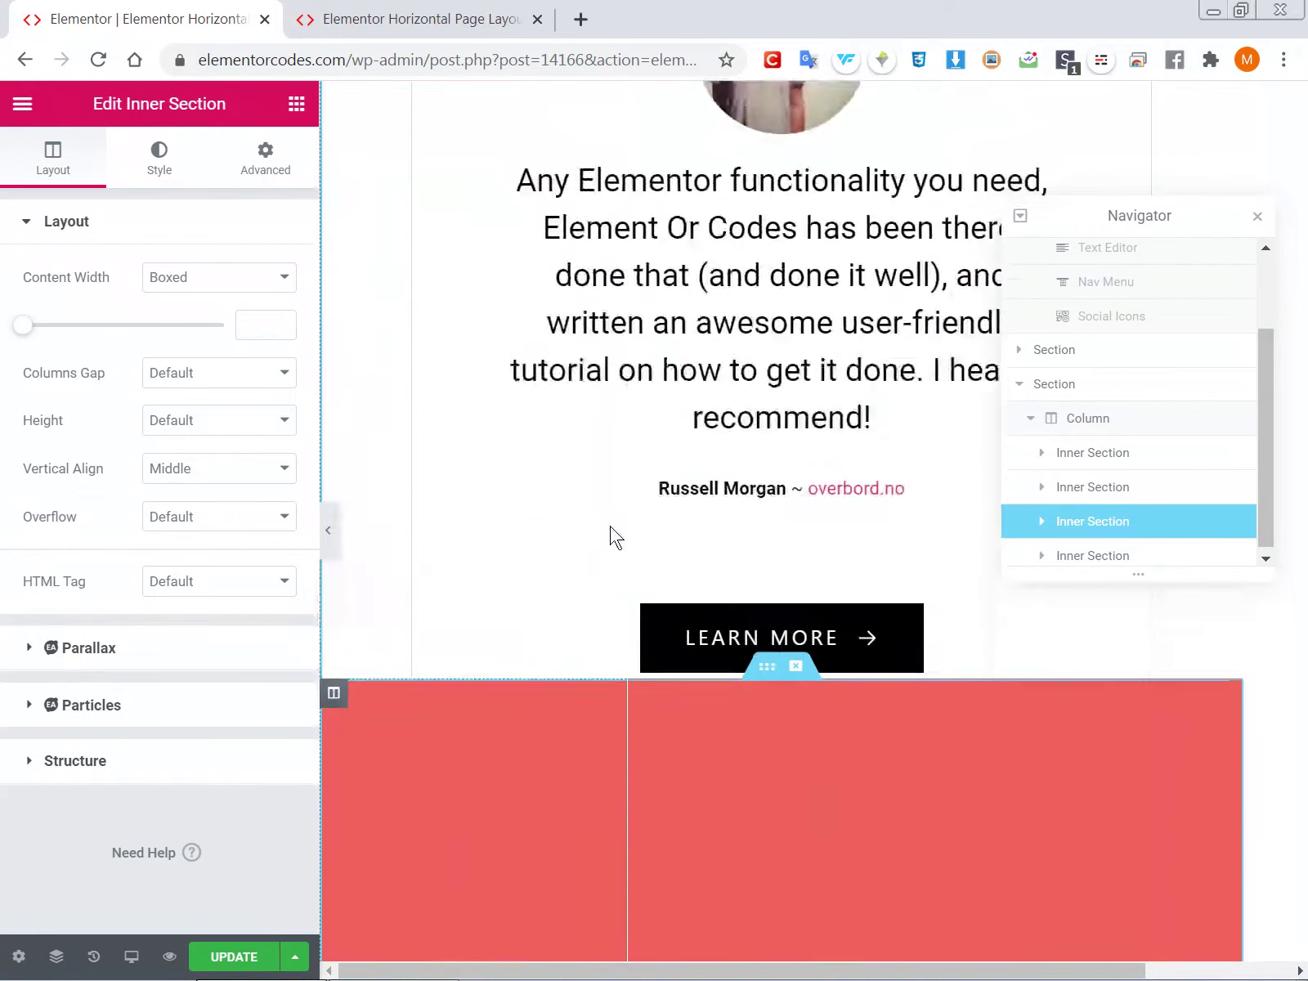
Copy the outer column of the second testimonial's inner section and paste it at the nested testimonial column
scroll(612, 536, up, 1)
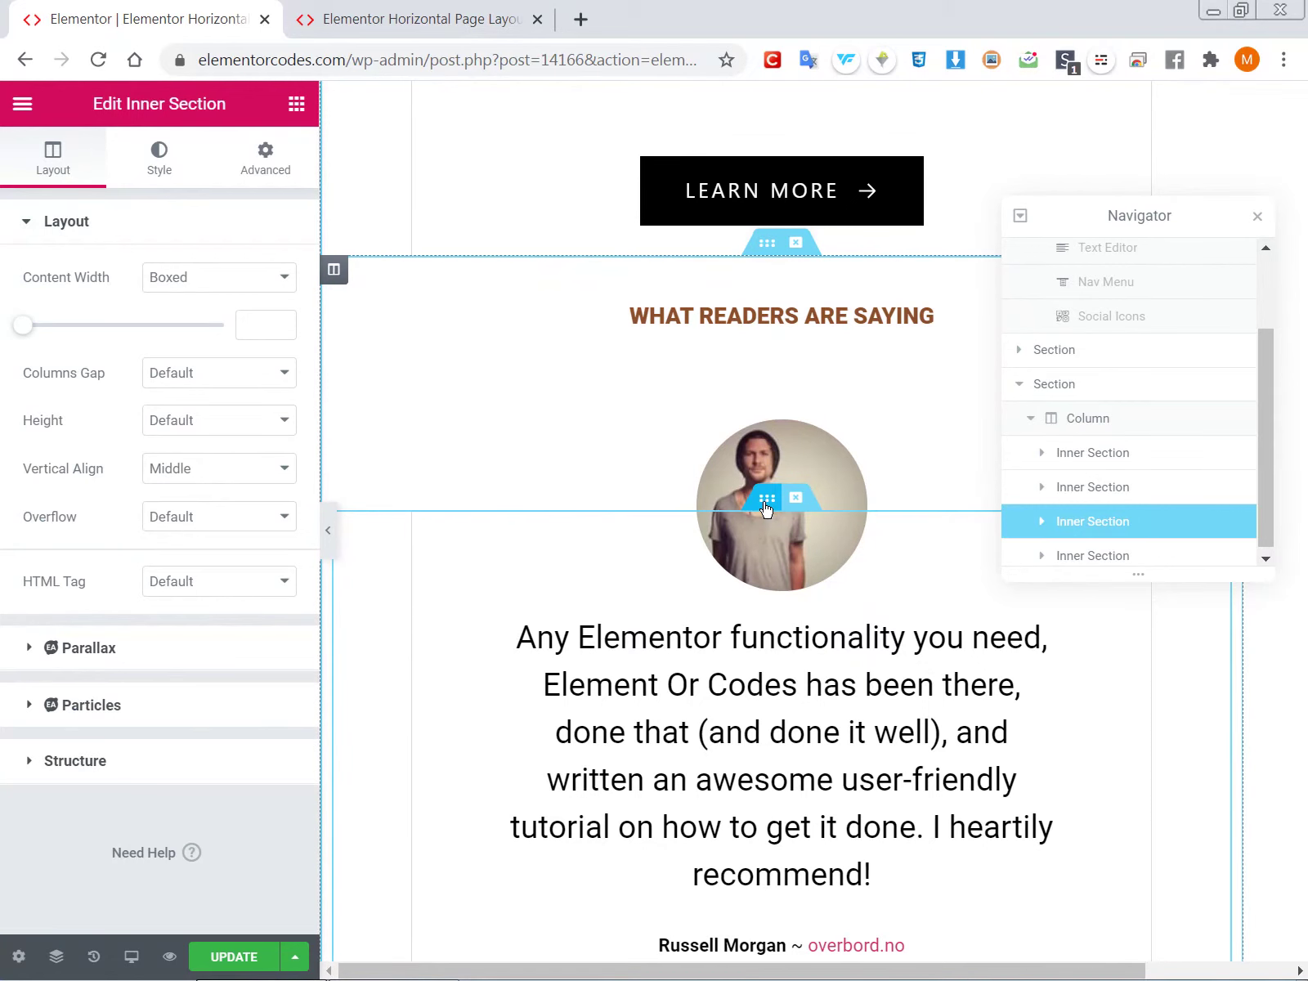
right_click(333, 281)
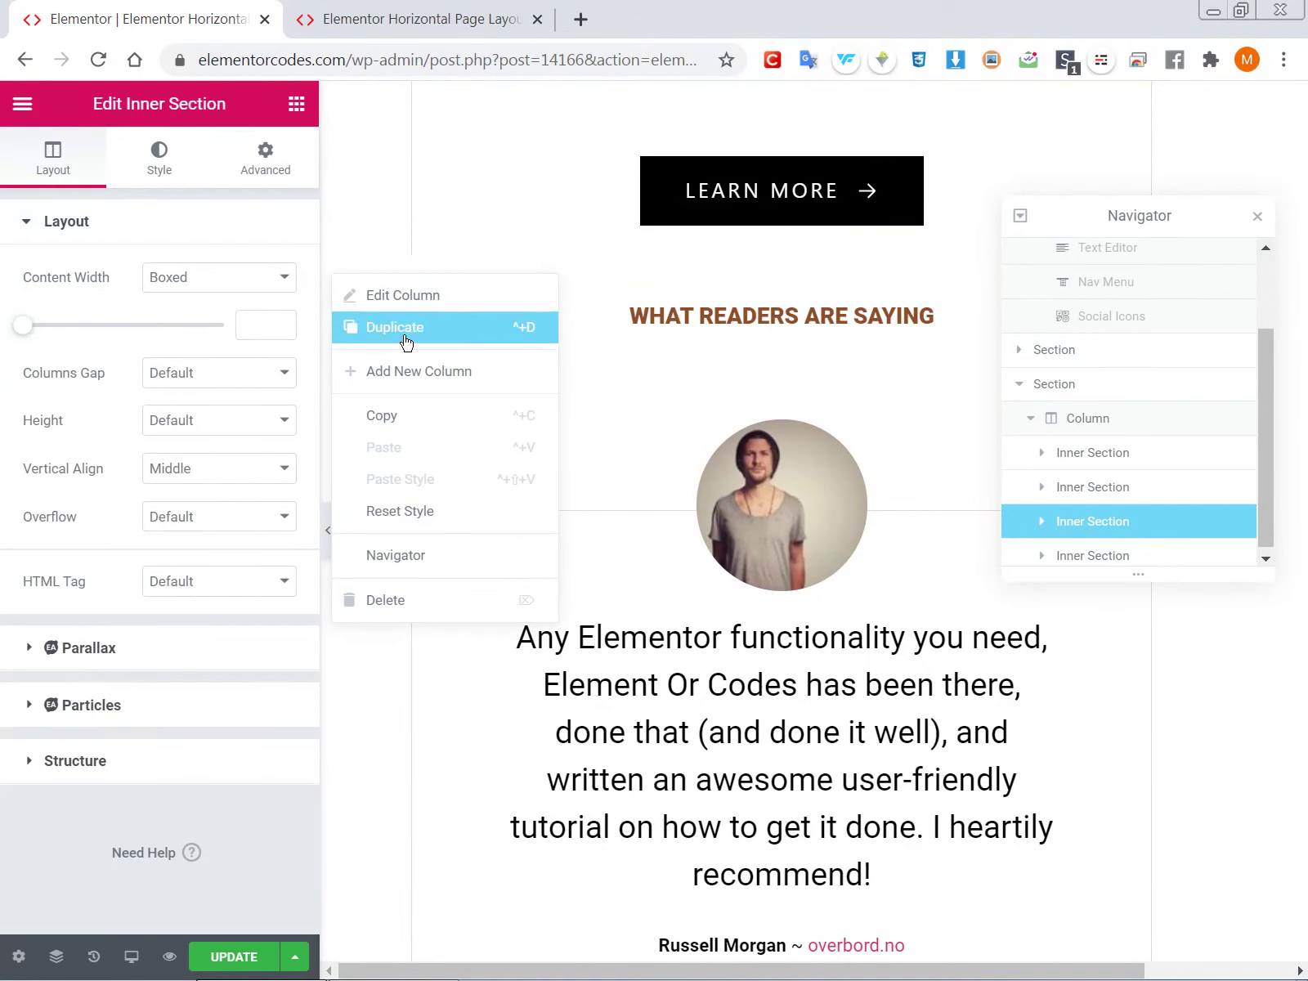
click(410, 416)
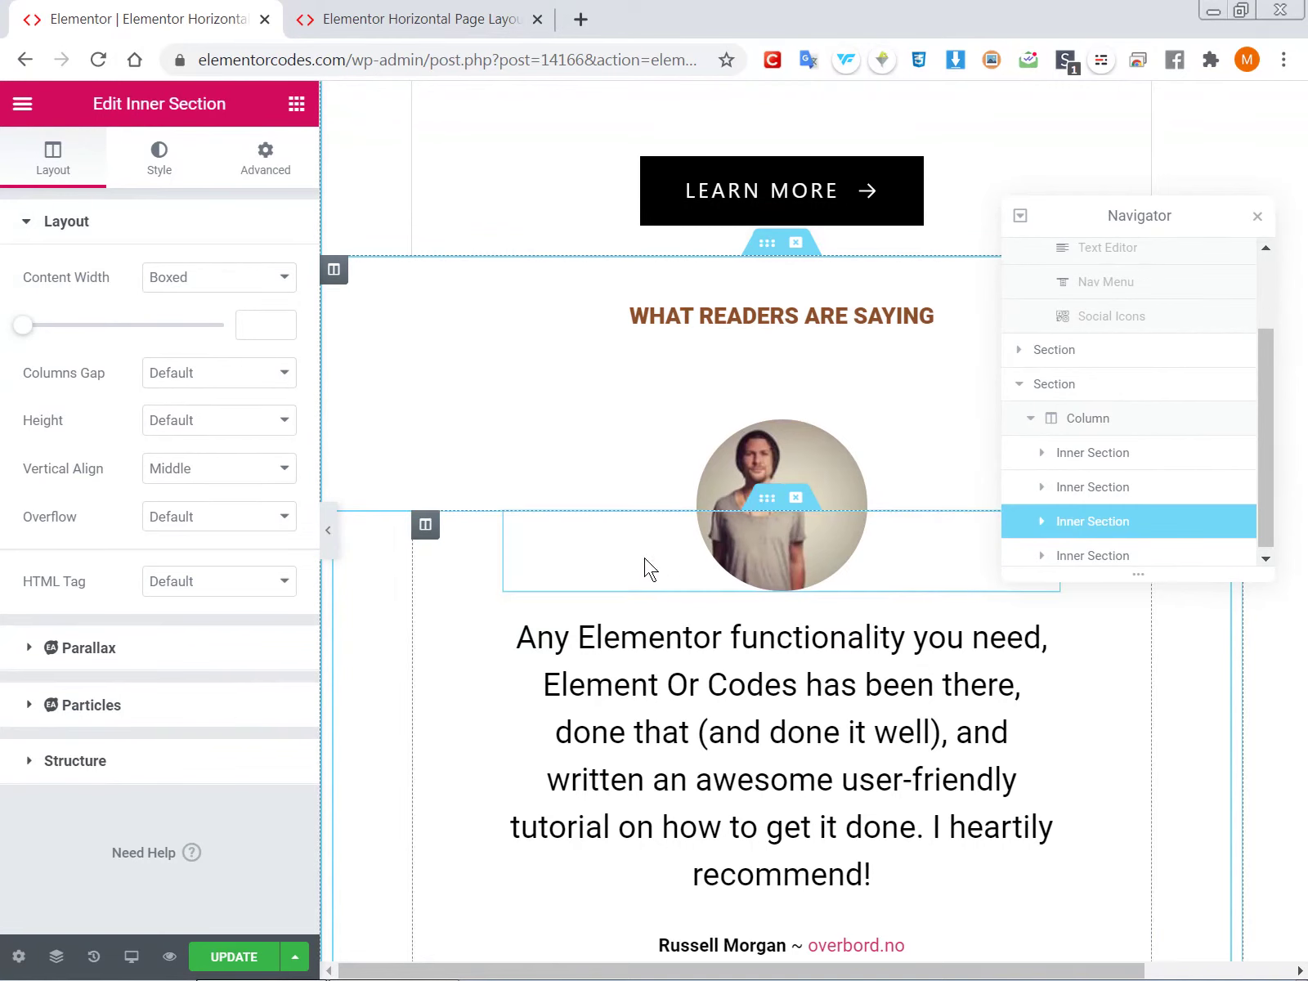
right_click(425, 528)
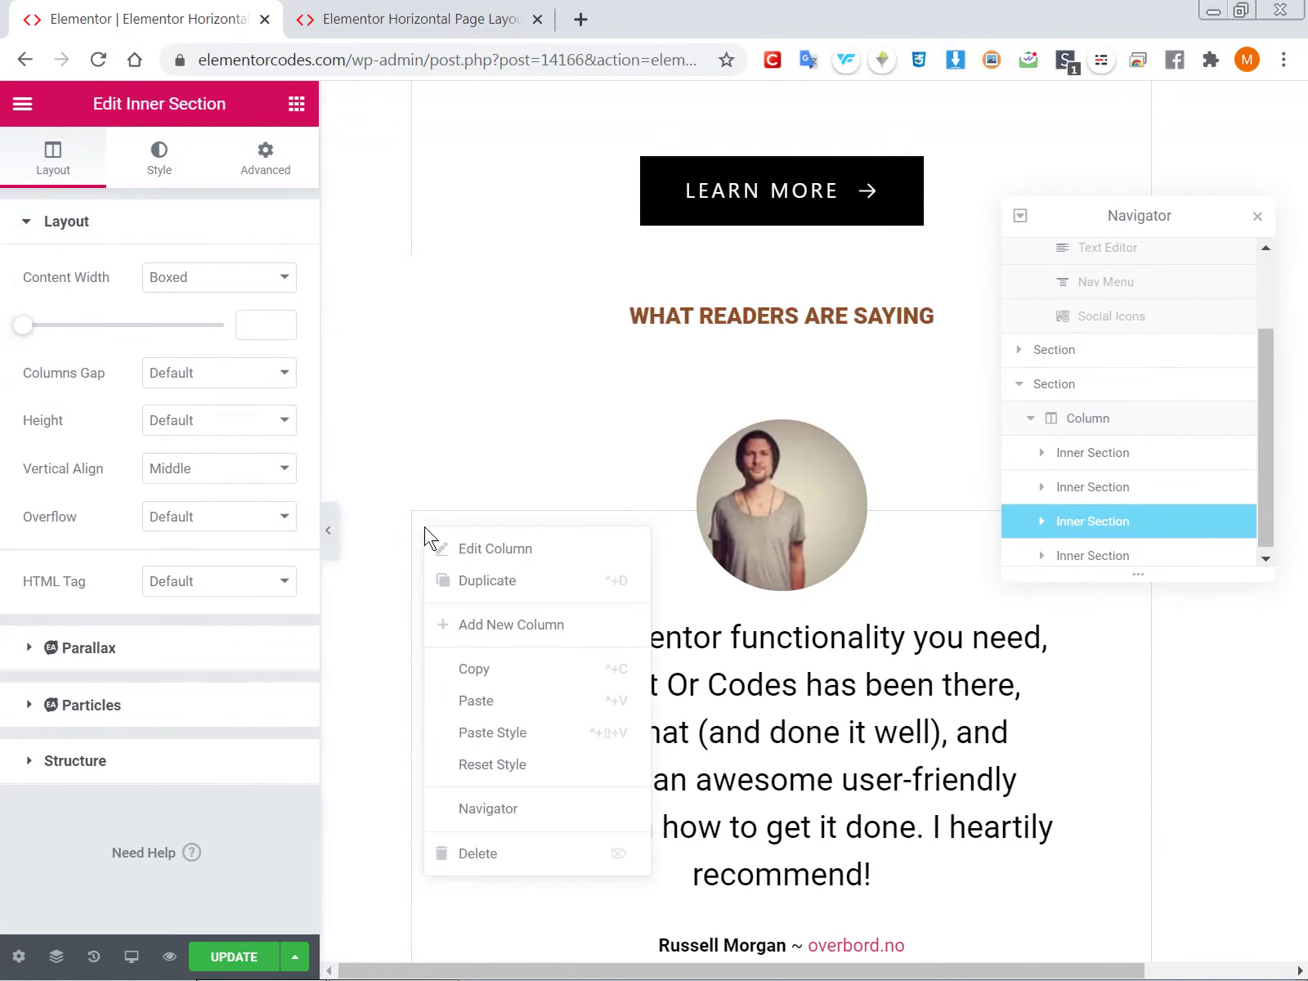
click(502, 704)
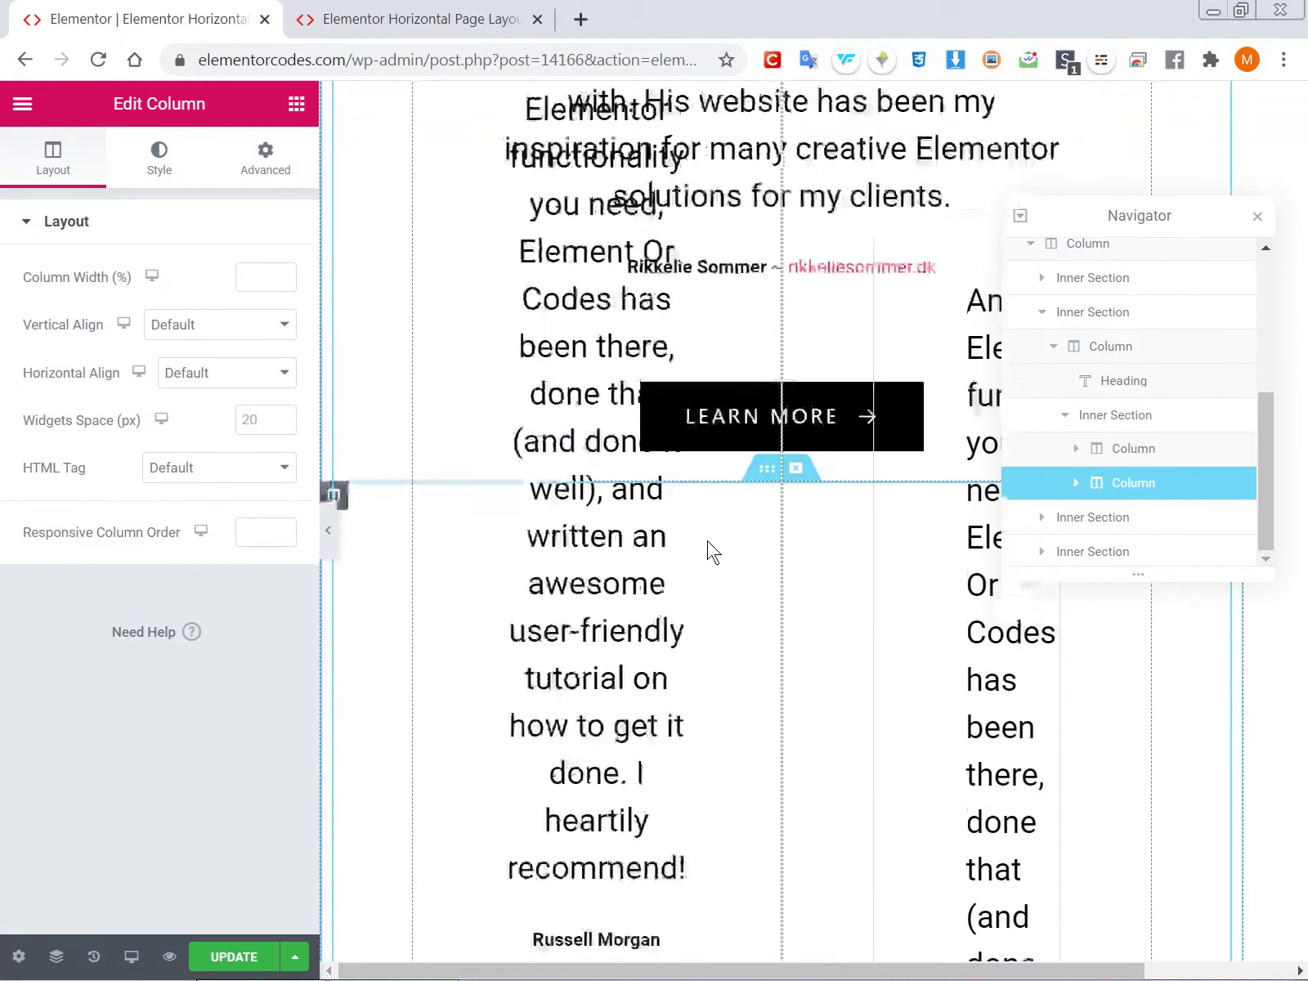
Expand the pasted column in the Navigator to identify its contents and delete it from the nested inner section
scroll(658, 536, up, 2)
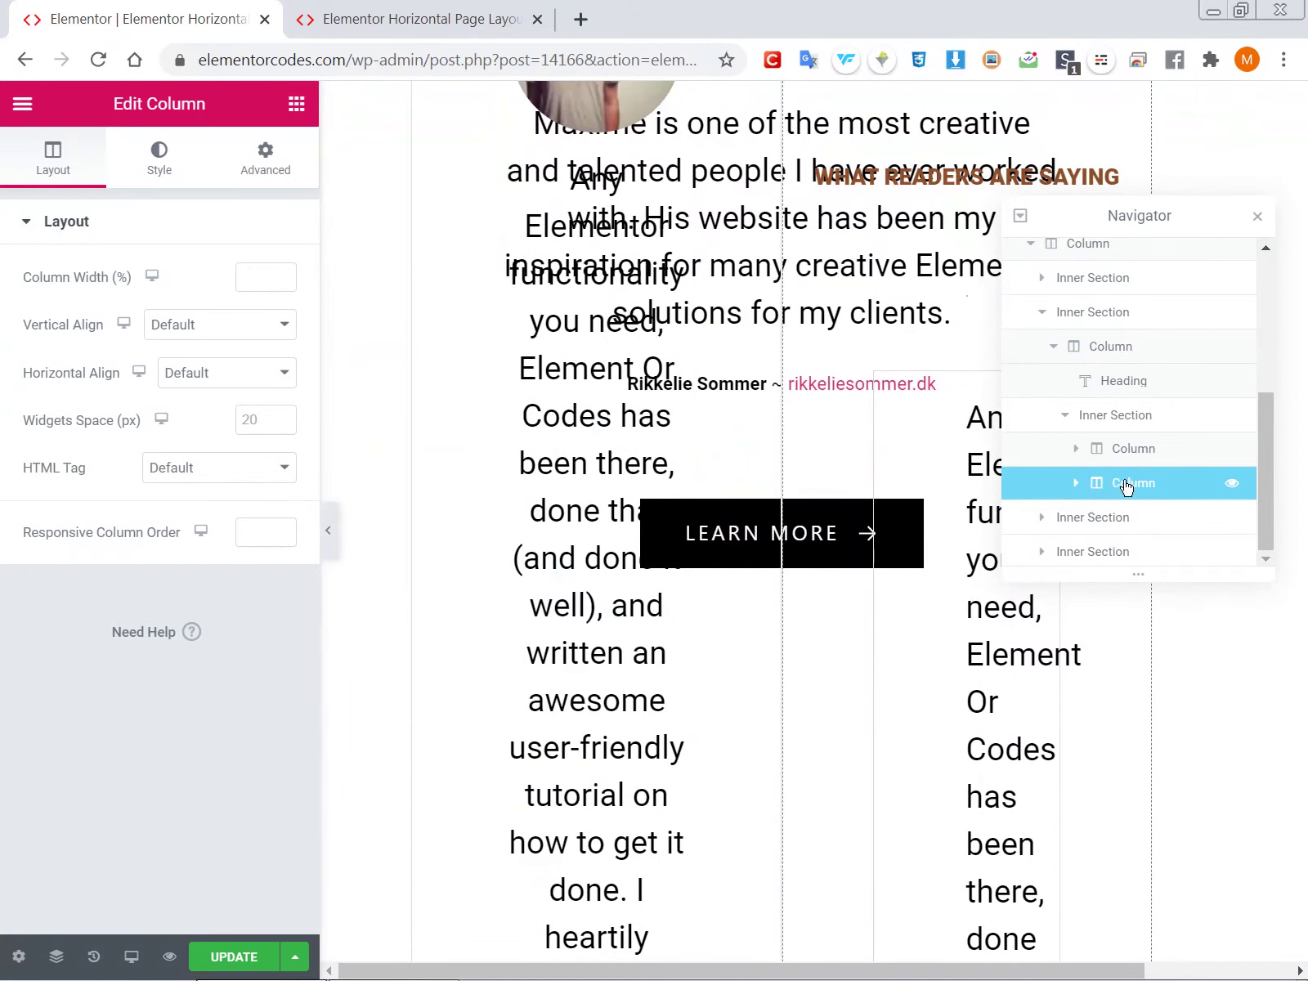
click(1081, 506)
scroll(1081, 506, down, 1)
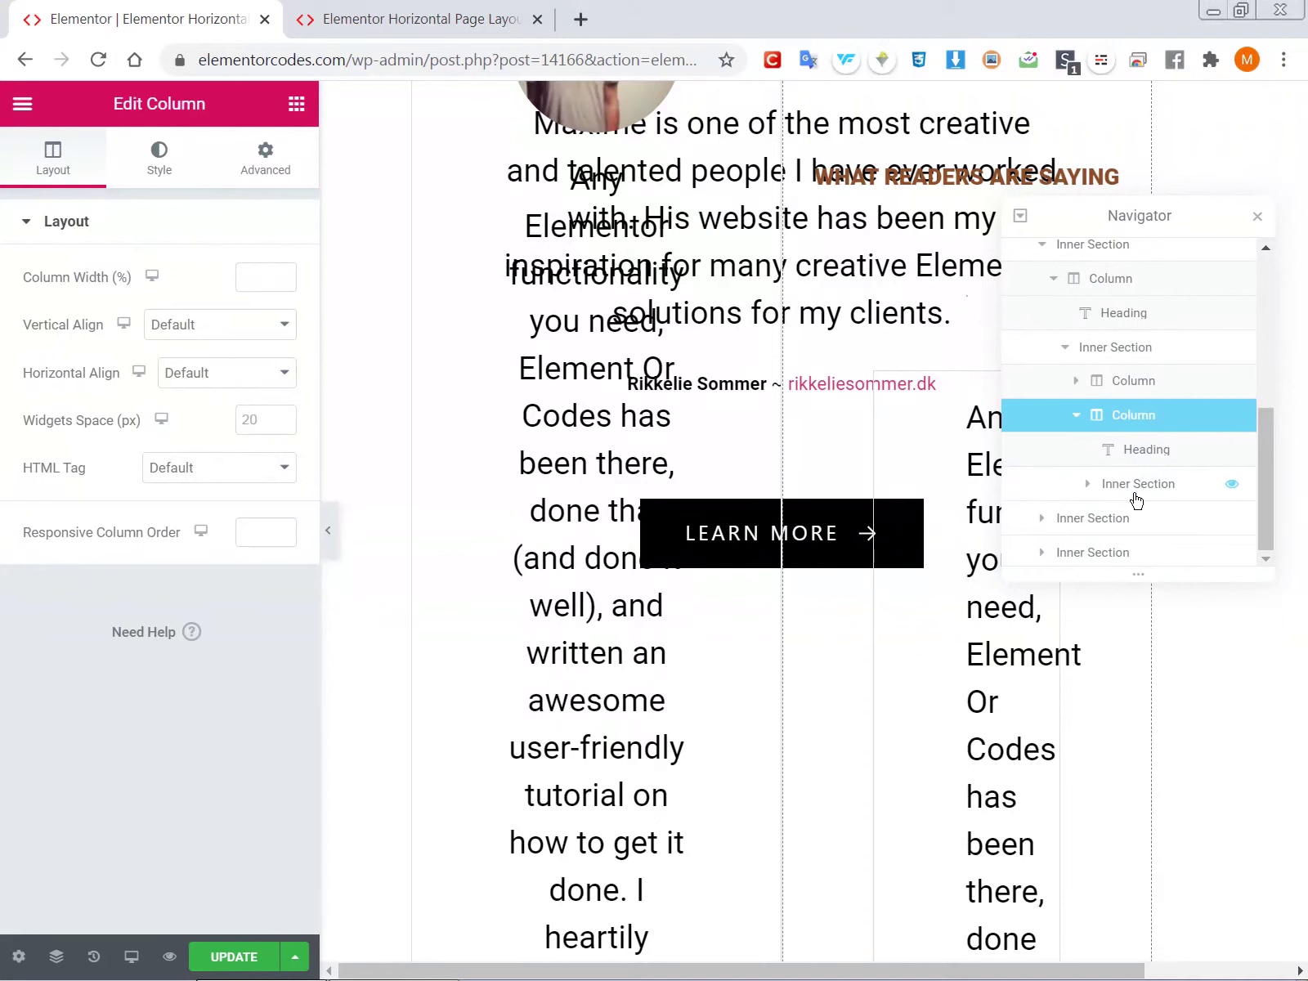
scroll(1116, 360, up, 2)
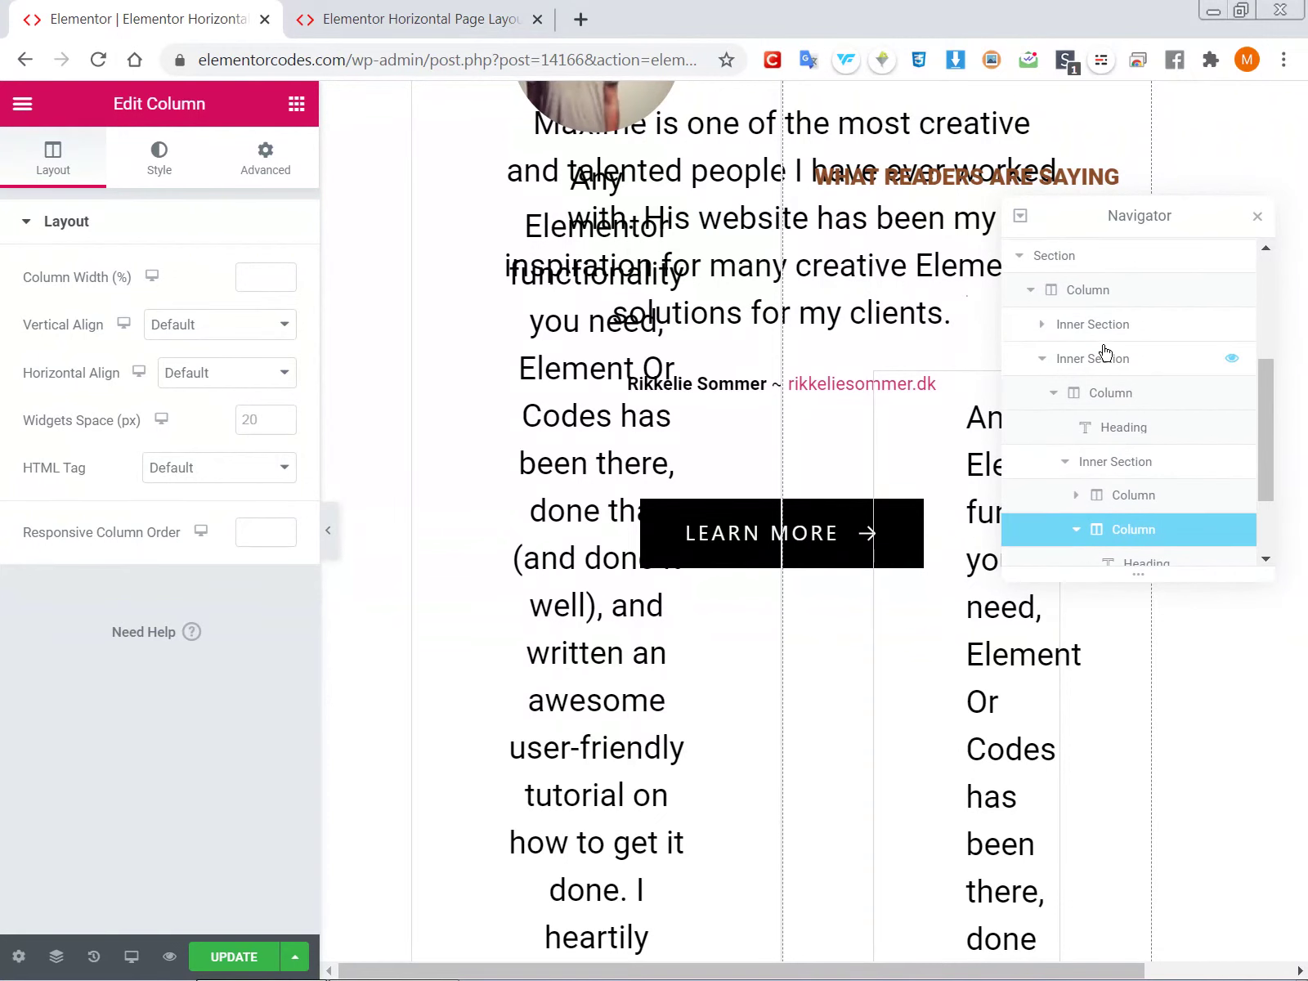
scroll(1106, 371, down, 2)
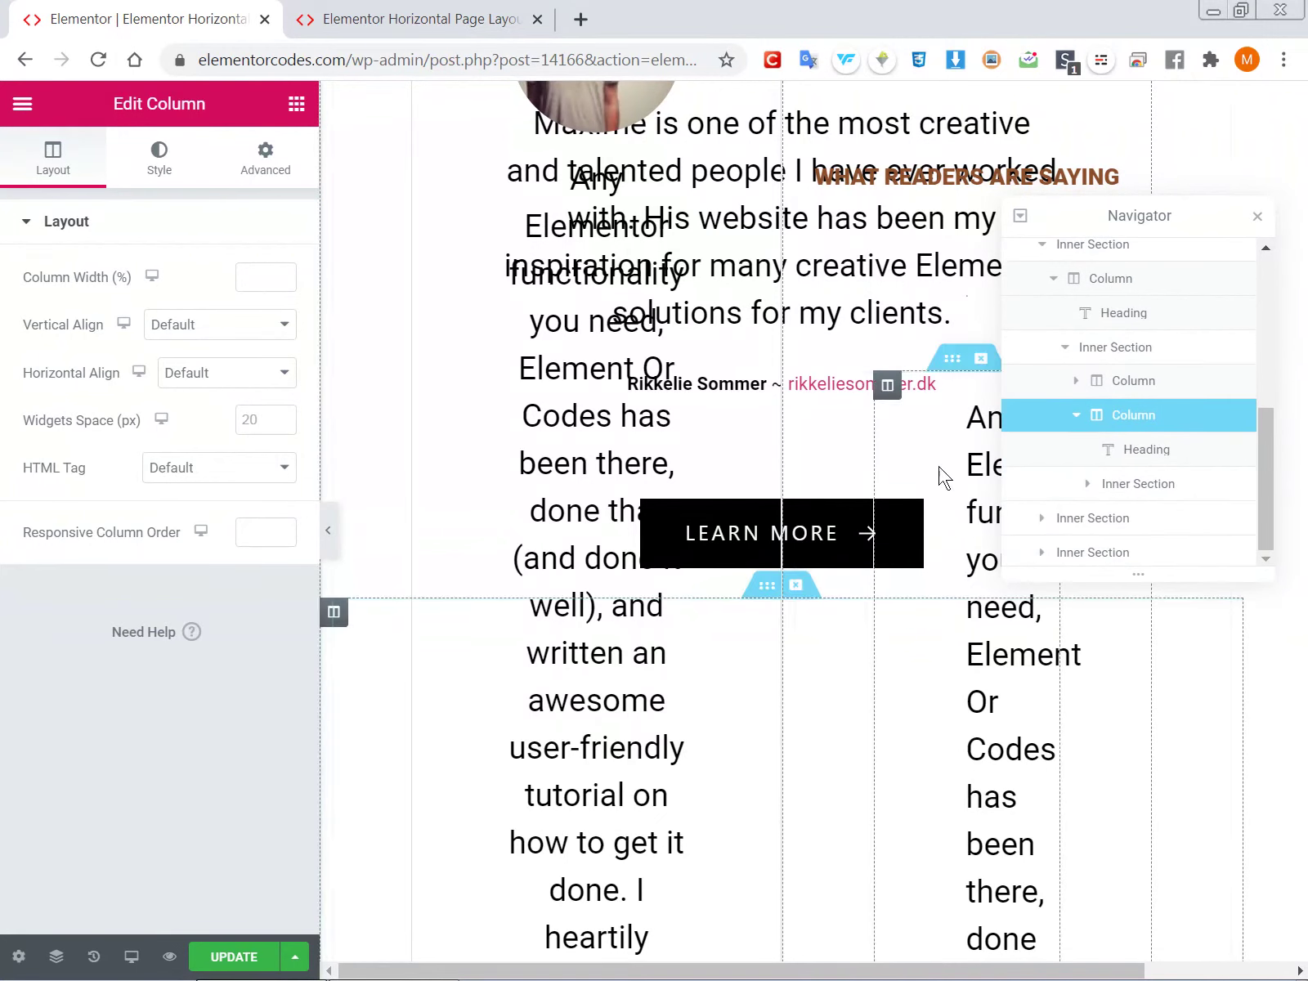
right_click(1127, 413)
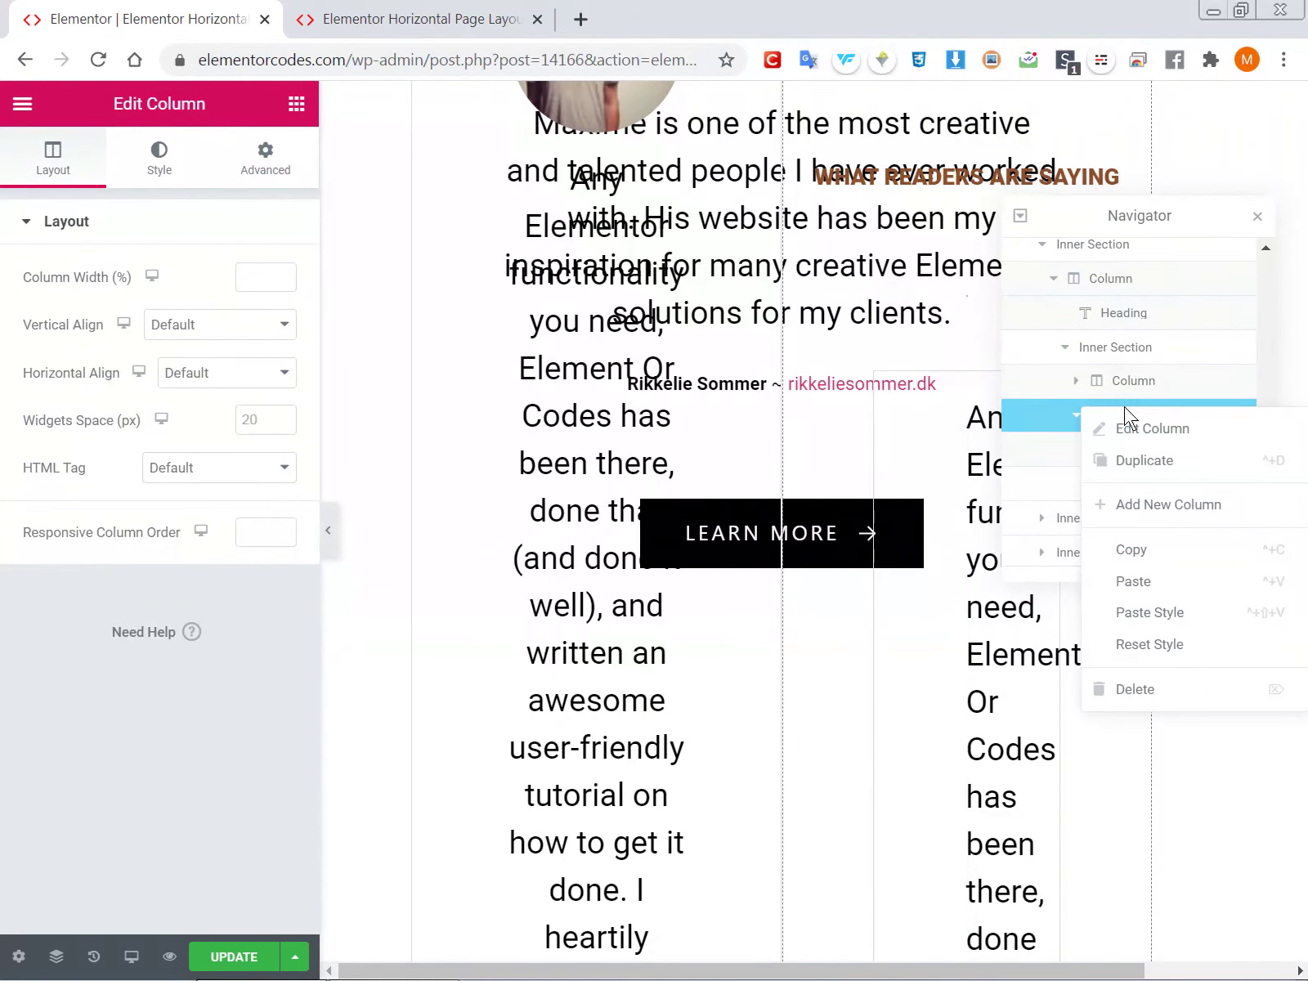
click(1136, 690)
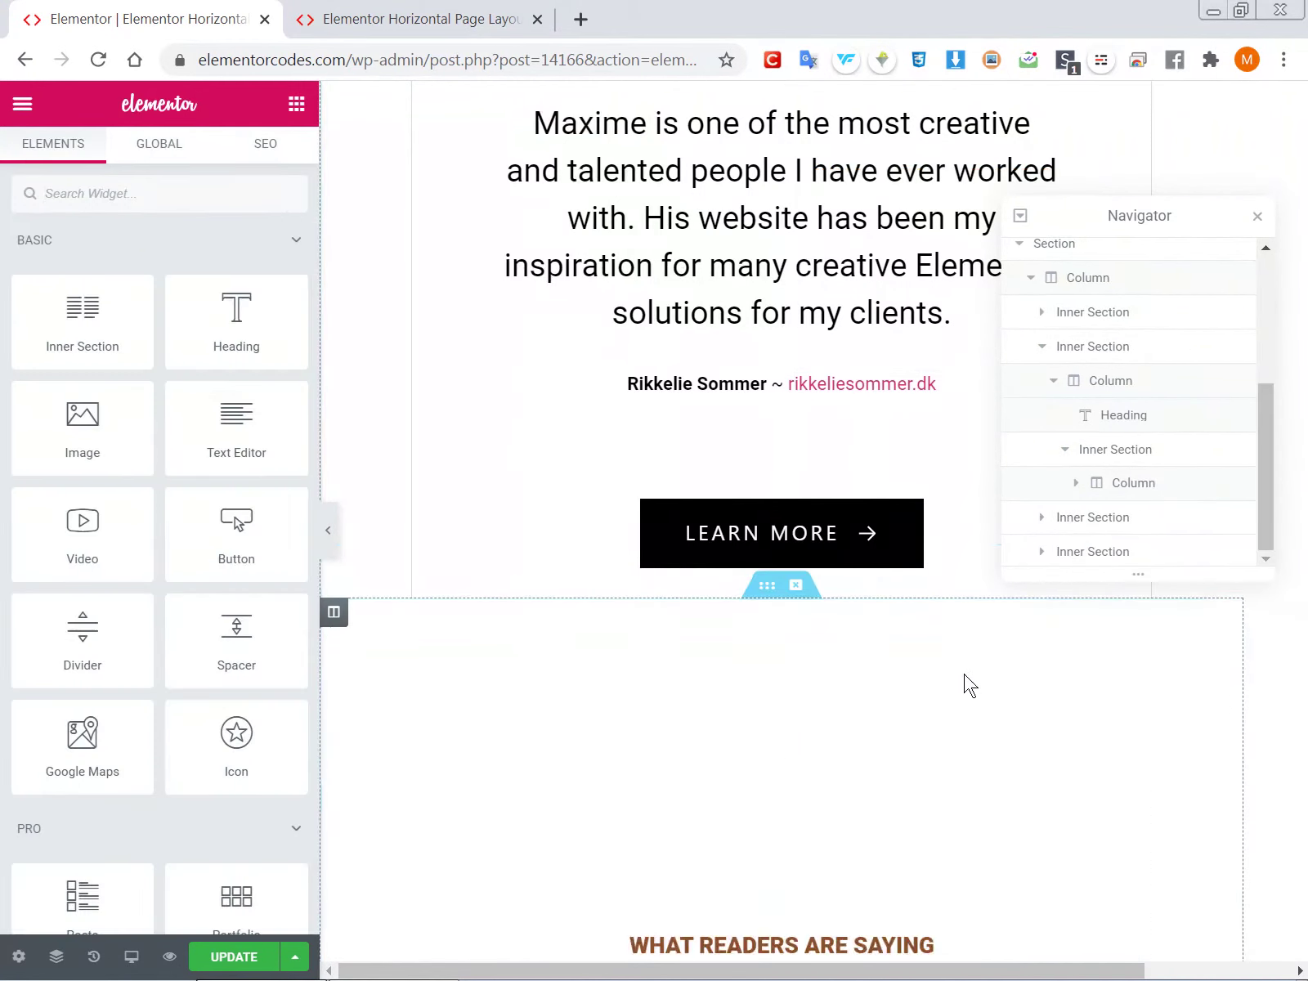
Examine the first and second testimonial sections on the canvas to verify their layout without the pasted column
scroll(555, 543, up, 3)
scroll(553, 546, up, 1)
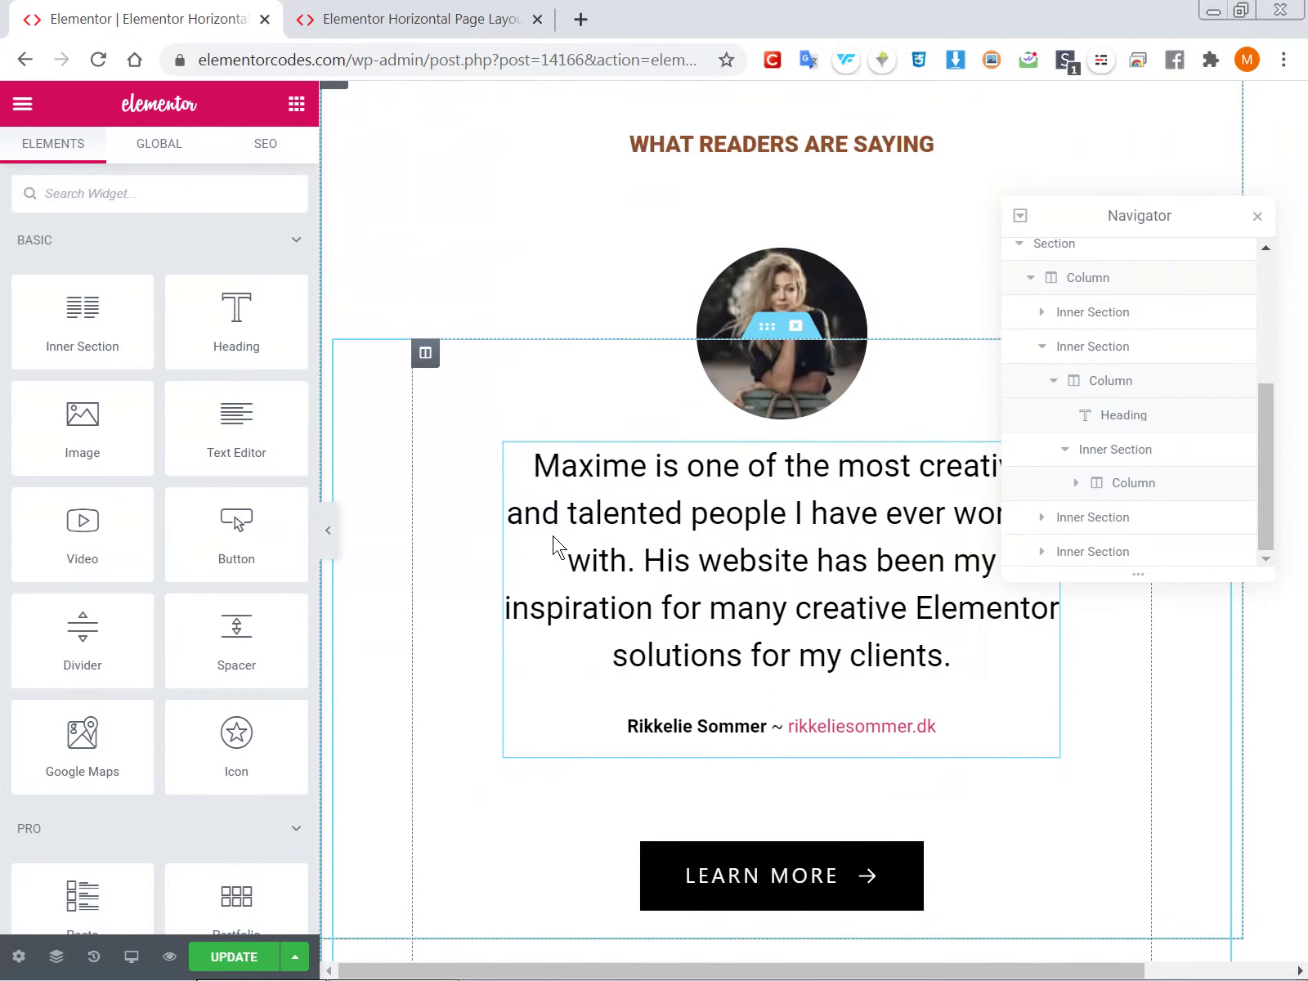
scroll(546, 550, down, 4)
scroll(544, 561, down, 1)
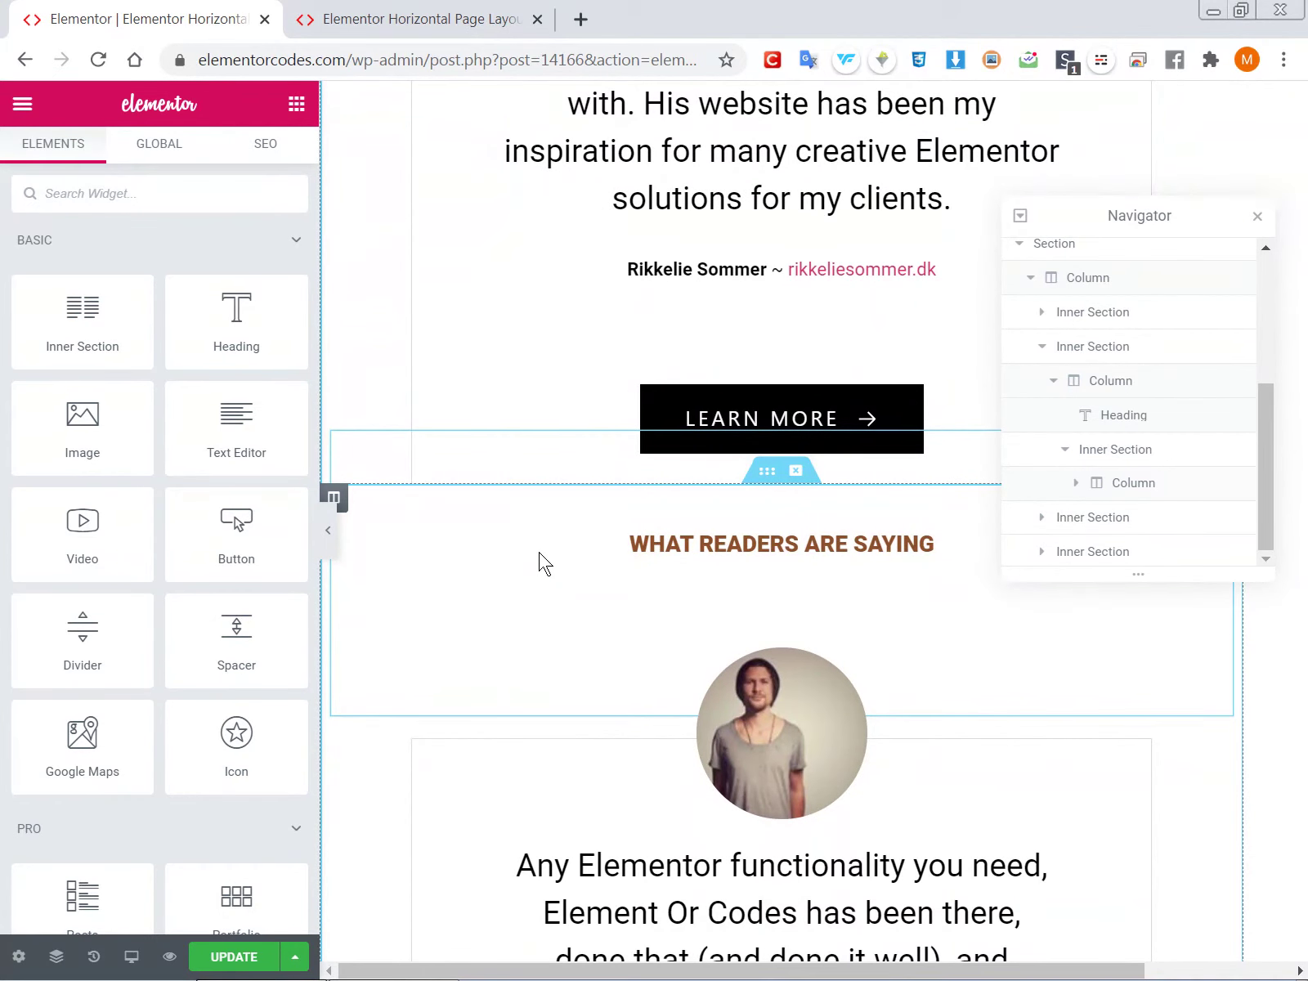
scroll(540, 564, down, 1)
scroll(539, 565, up, 1)
scroll(540, 565, down, 1)
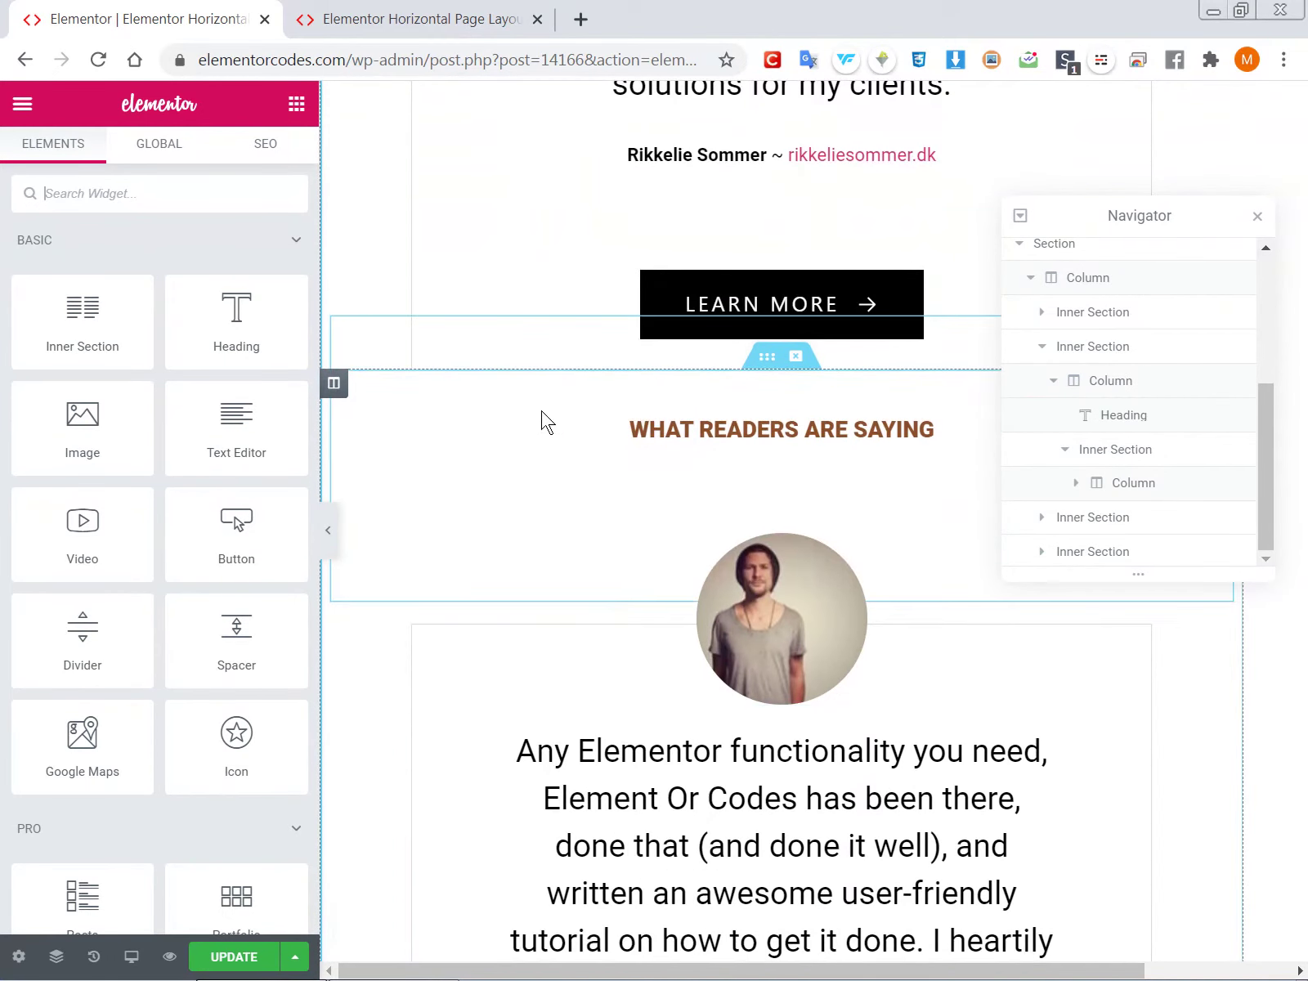
scroll(520, 447, down, 1)
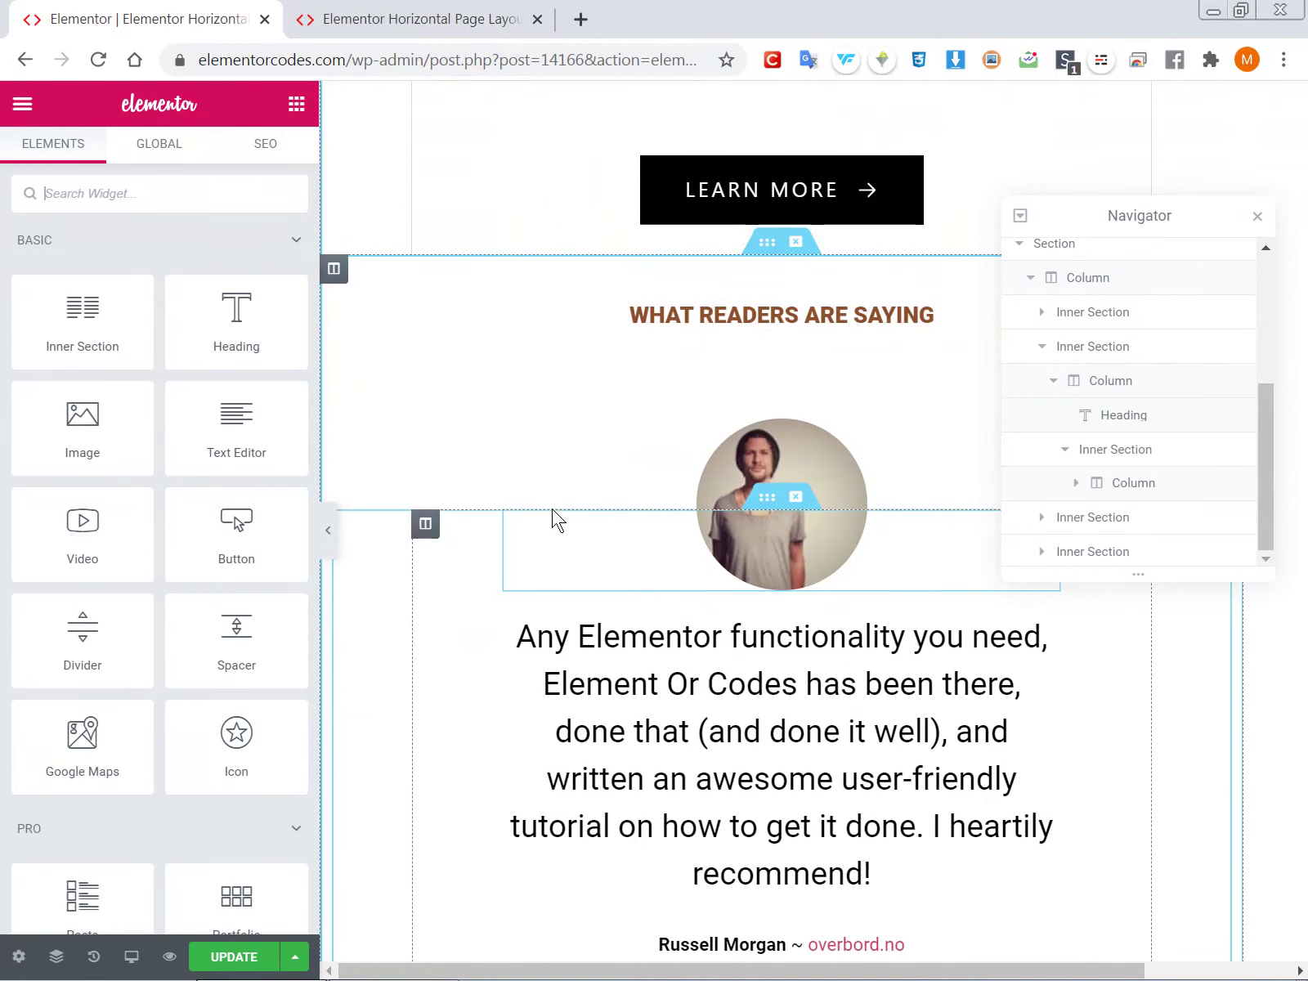
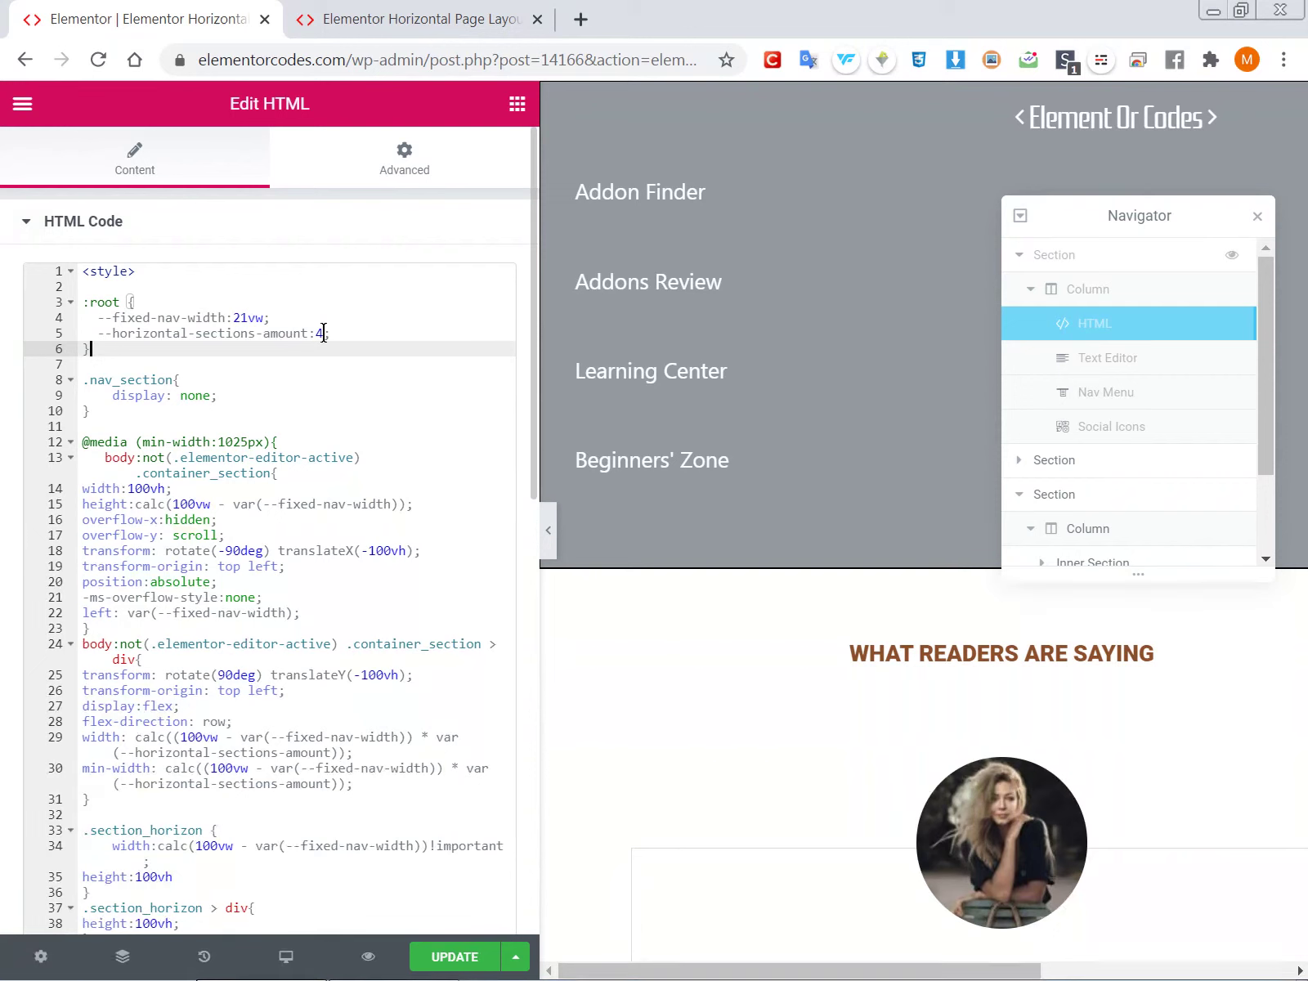
Inspect the --horizontal-sections-amount value in the HTML widget's CSS and compare it with the inner sections listed in the Navigator
double_click(322, 333)
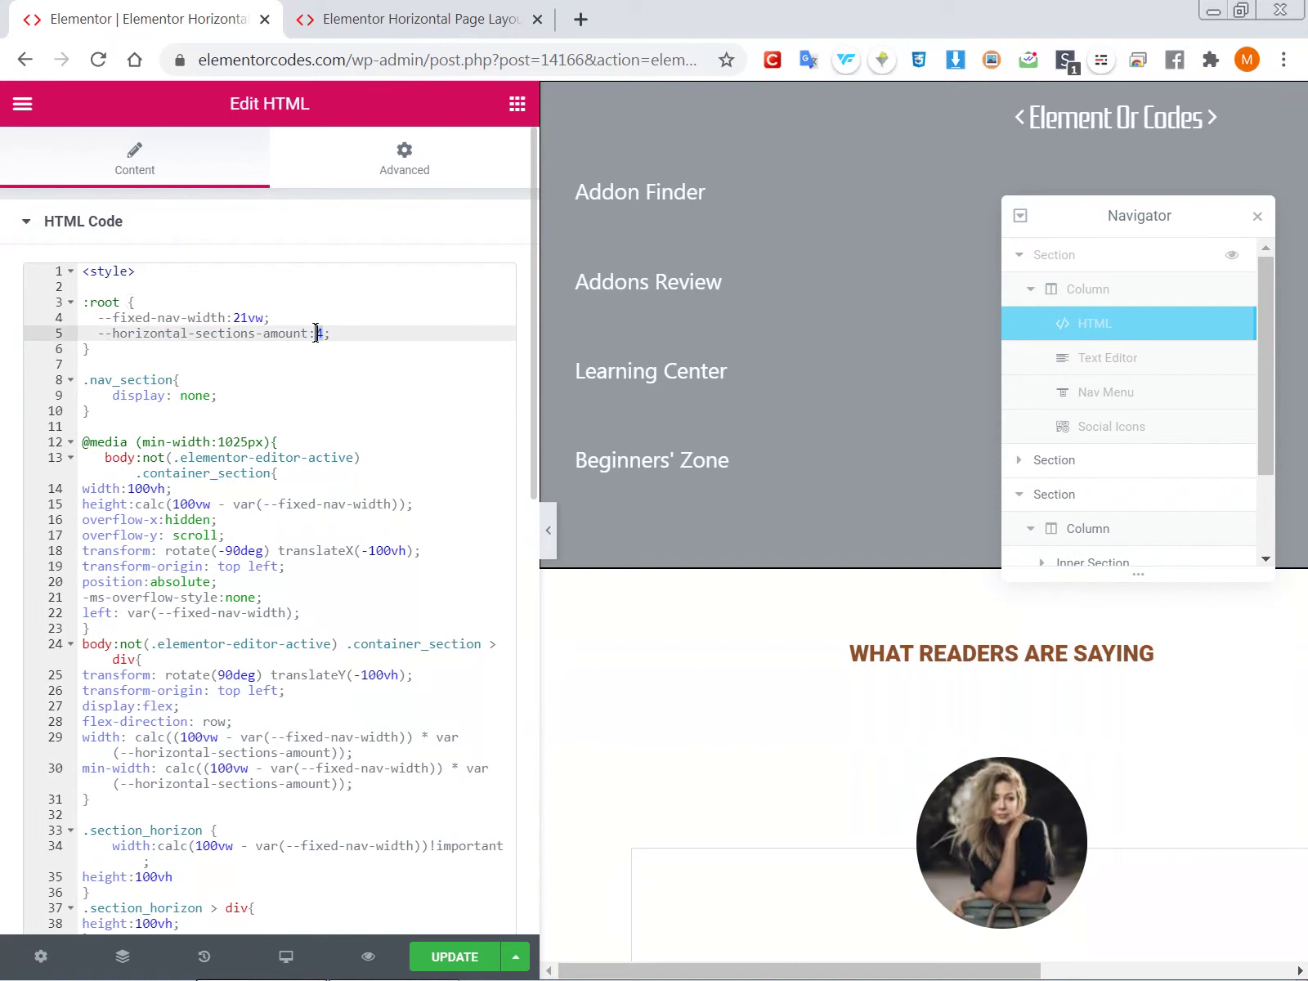
click(358, 338)
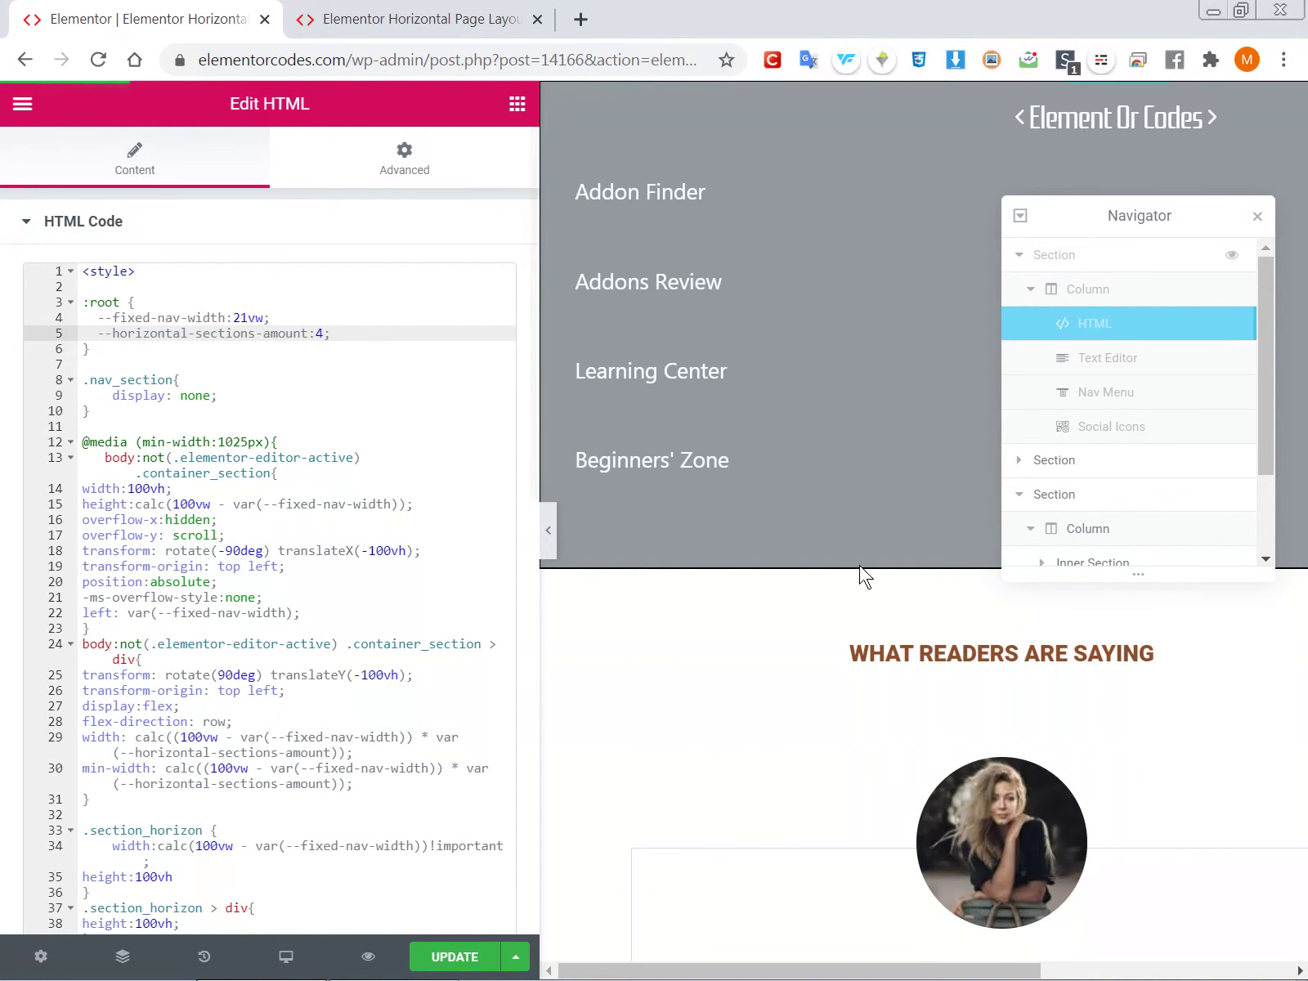
scroll(862, 575, down, 4)
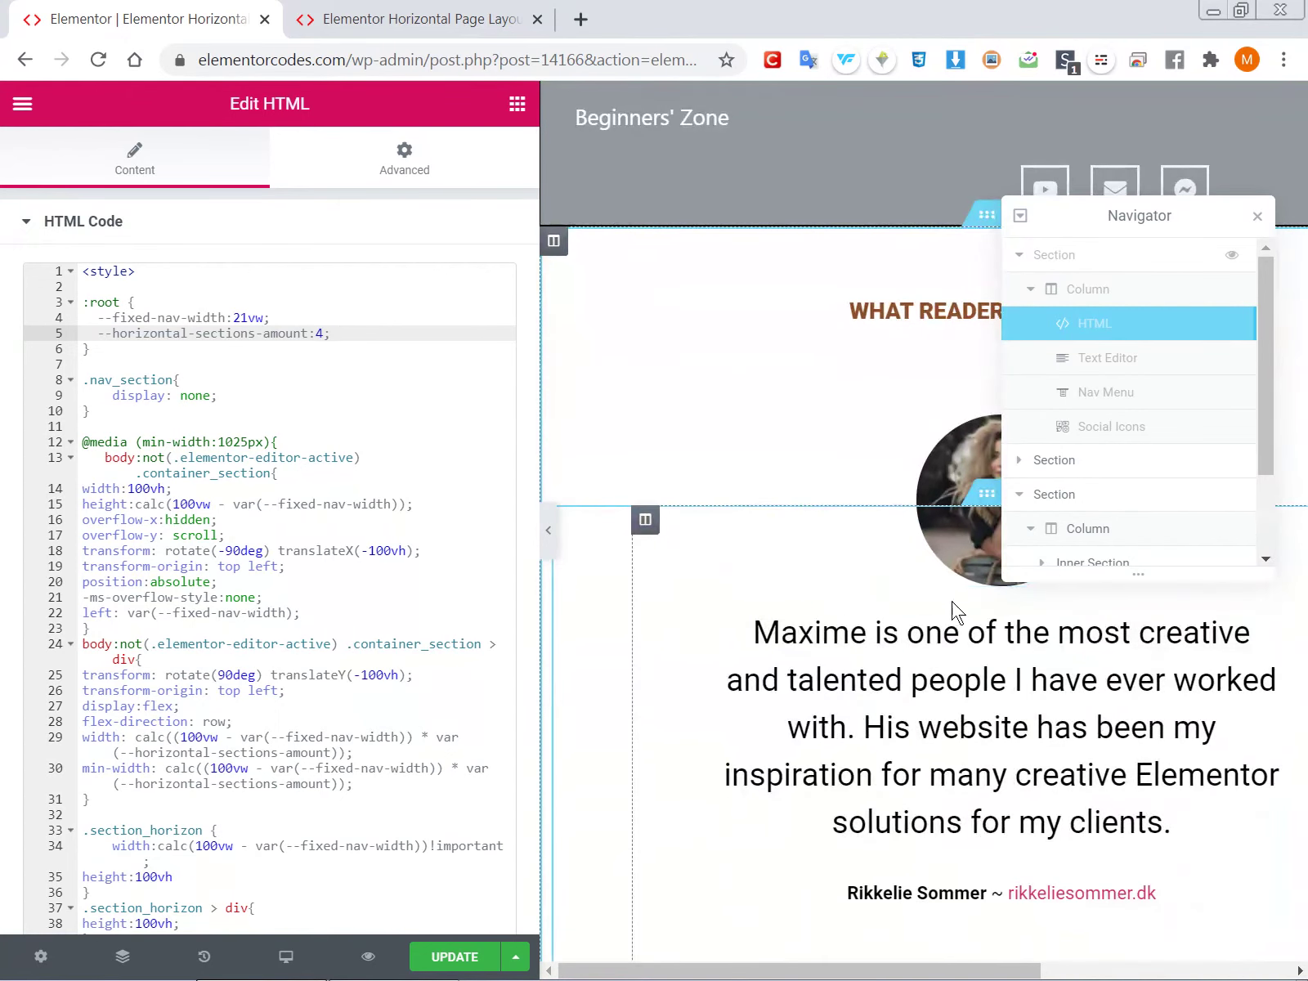
scroll(818, 605, up, 1)
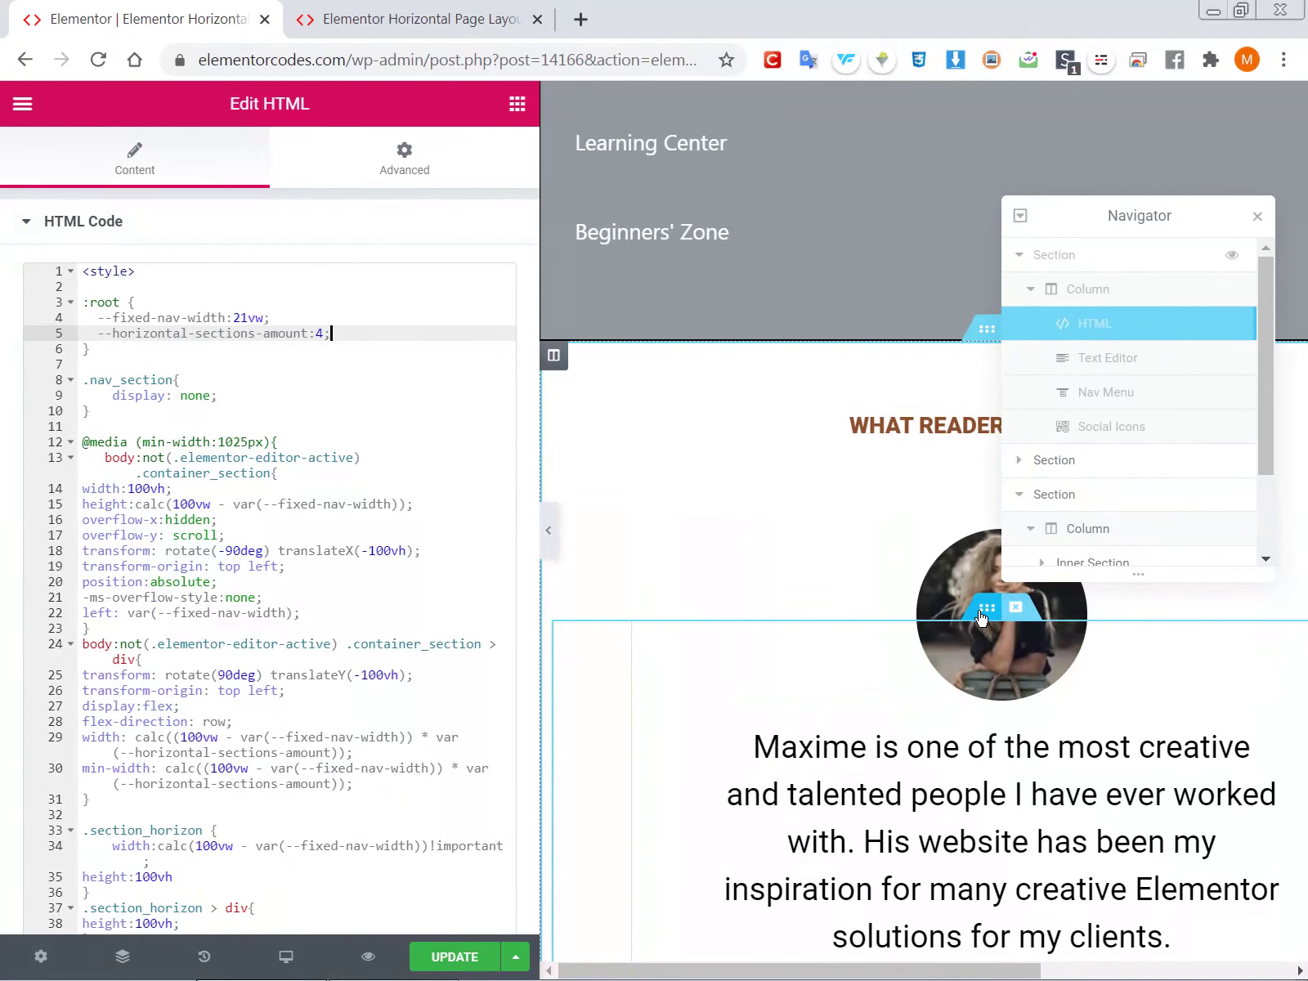
scroll(1066, 511, down, 2)
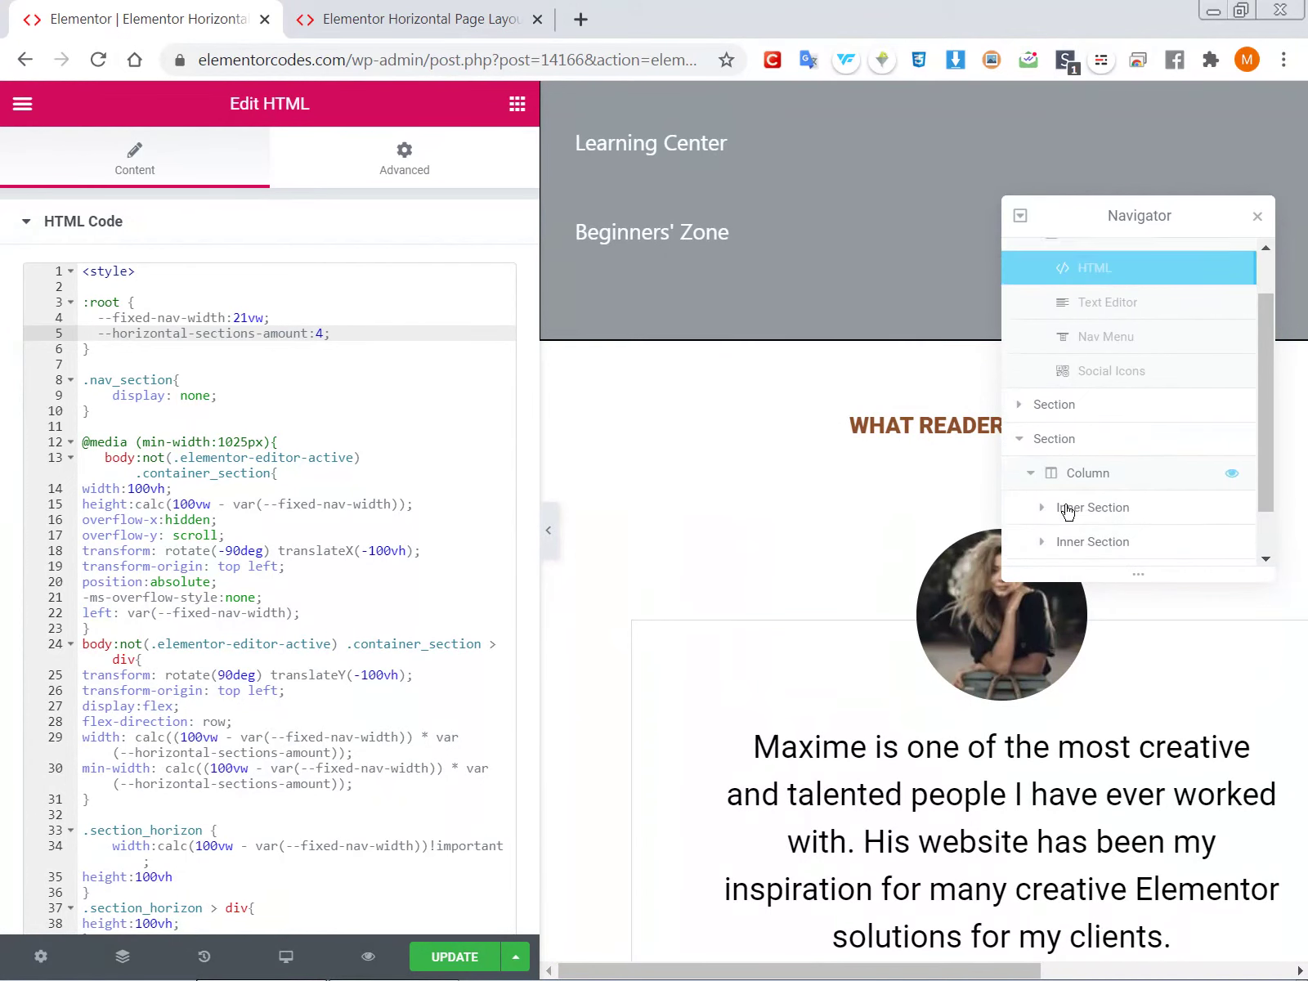
Switch to the published page and move horizontally through both testimonials to the red Design and Technology section
click(315, 19)
scroll(628, 466, down, 2)
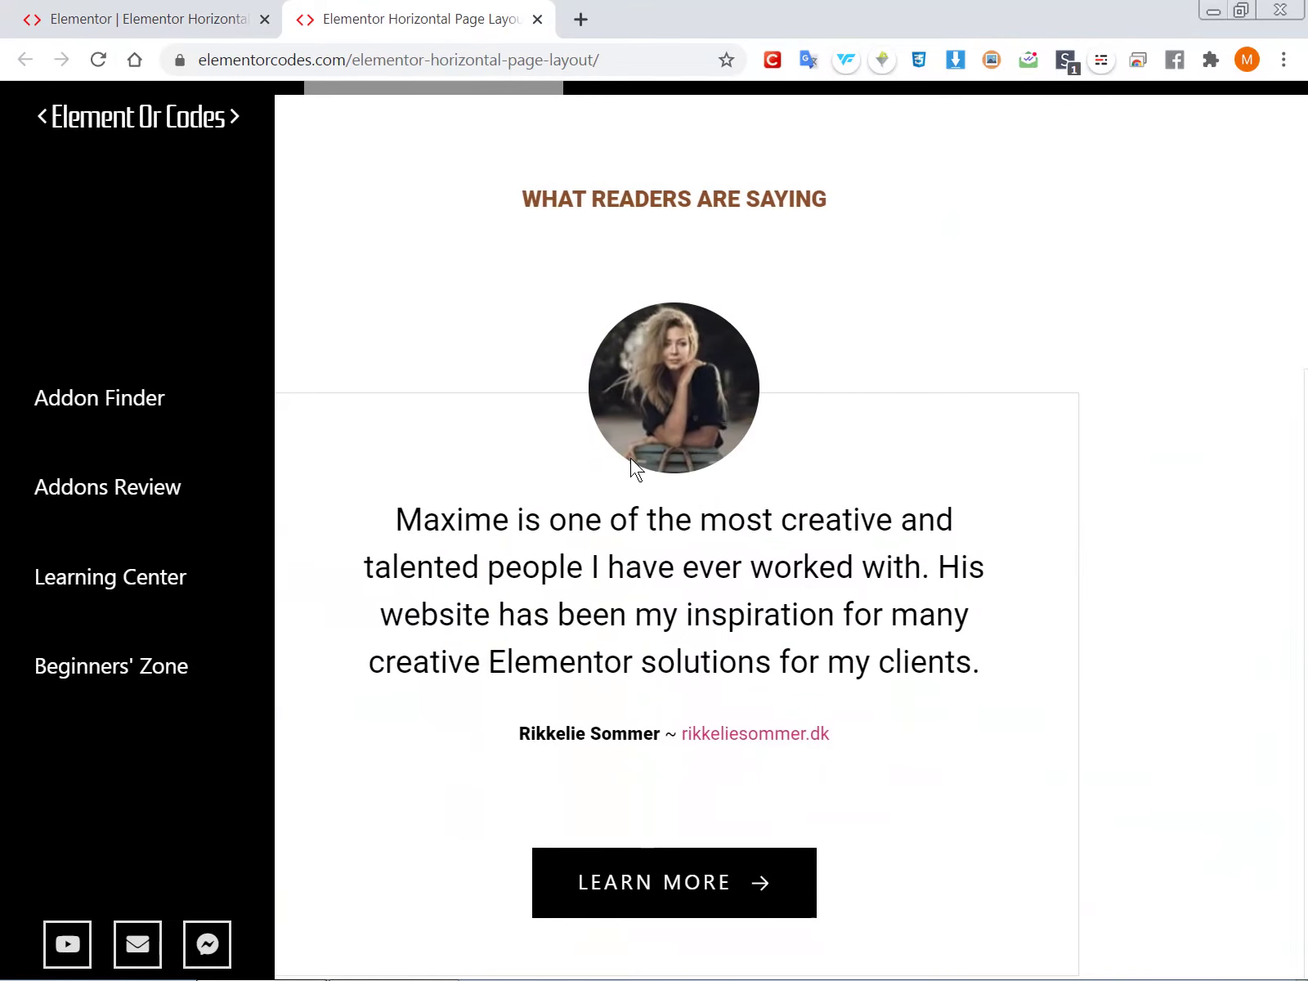
scroll(726, 360, down, 6)
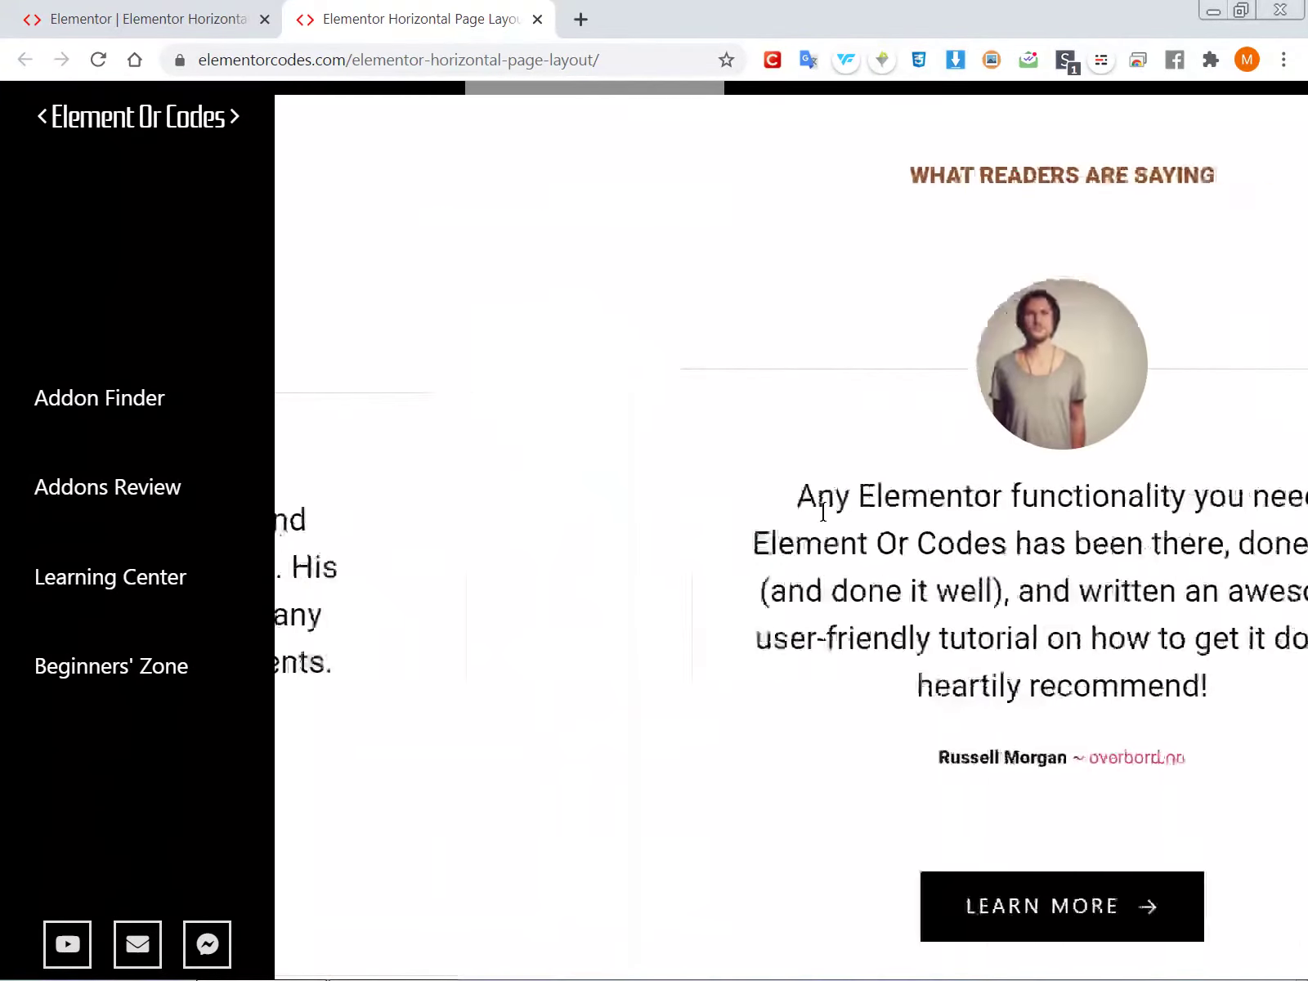
scroll(830, 666, down, 5)
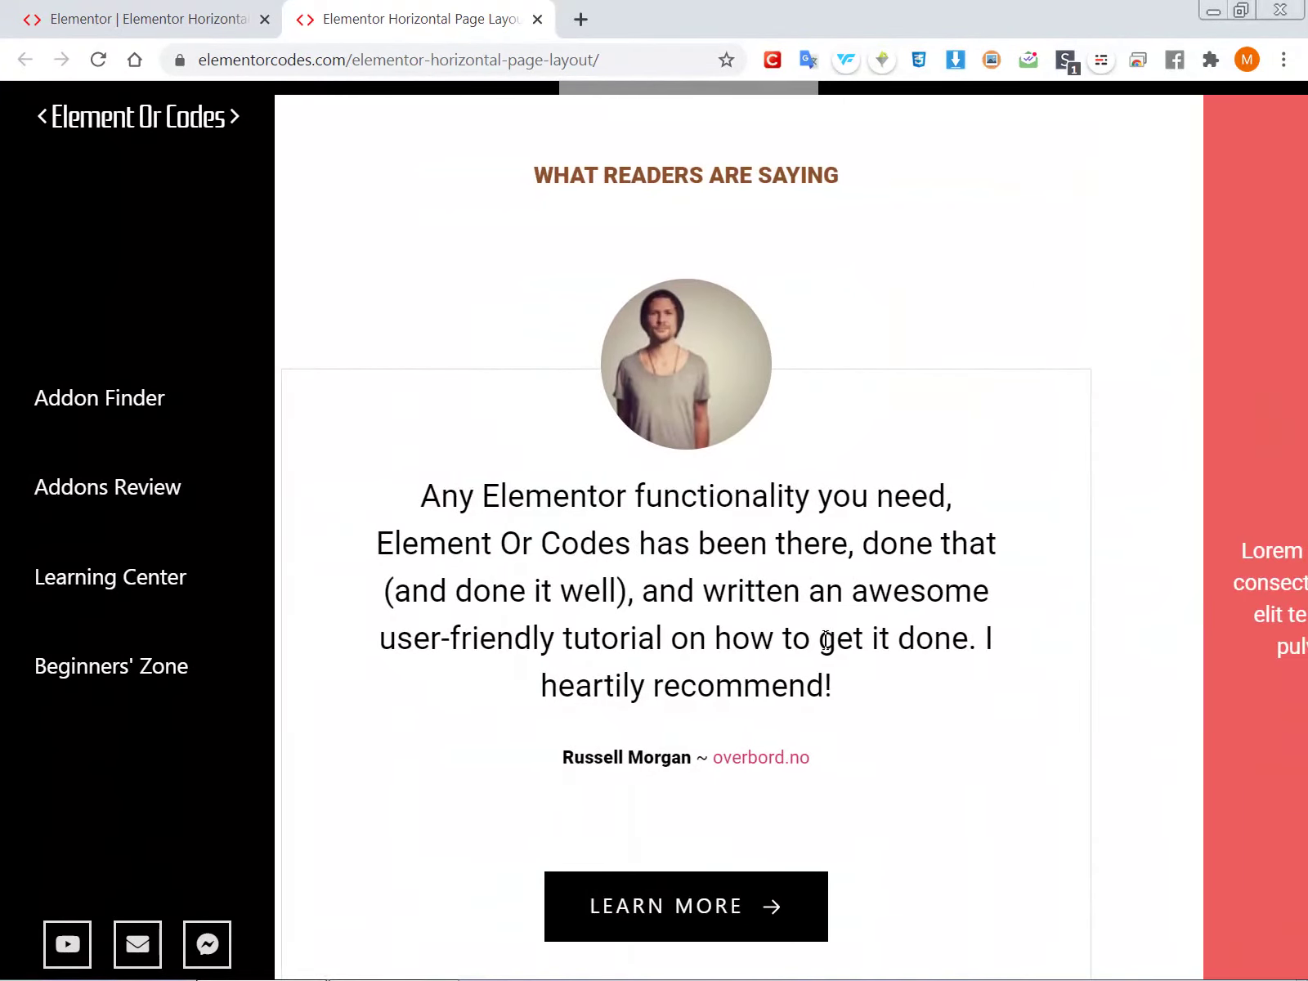
scroll(826, 642, down, 1)
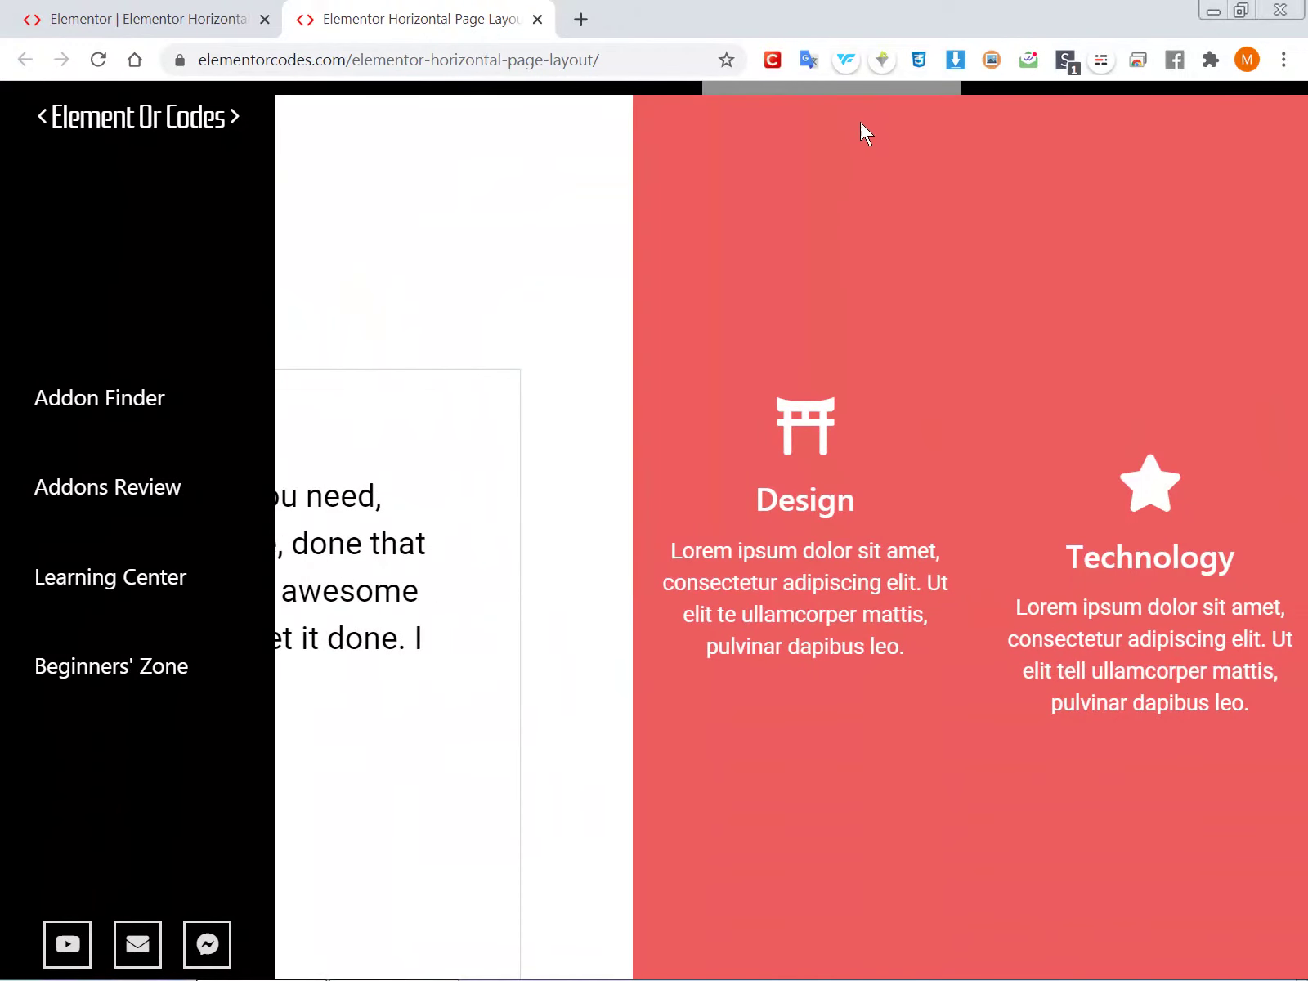
Move the published page to its Featured Template section and compare its sidebar with the --fixed-nav-width variable in the HTML widget's CSS
drag(859, 86, 1249, 106)
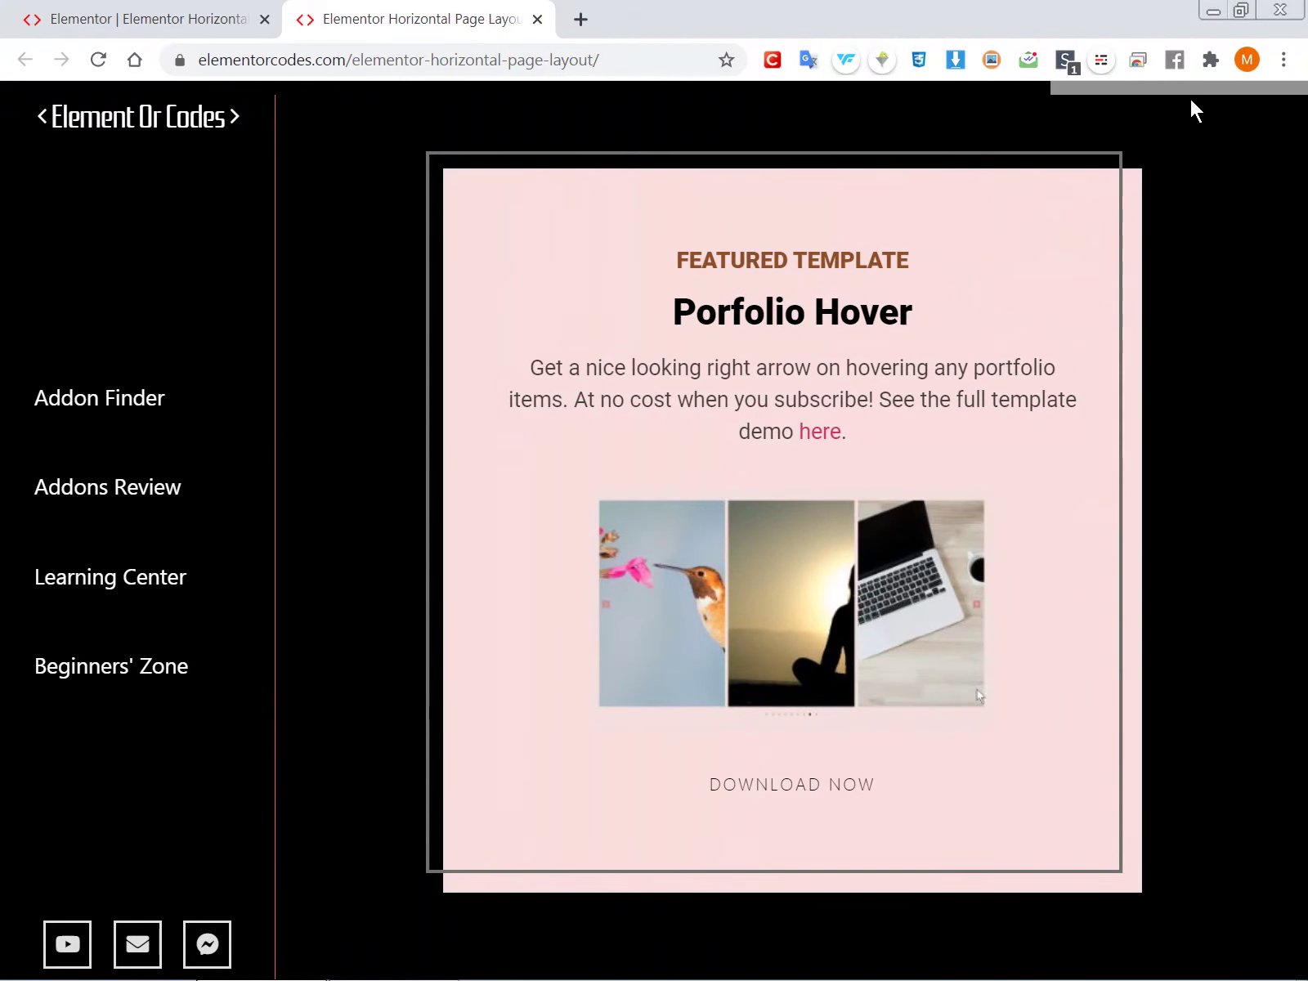
click(164, 8)
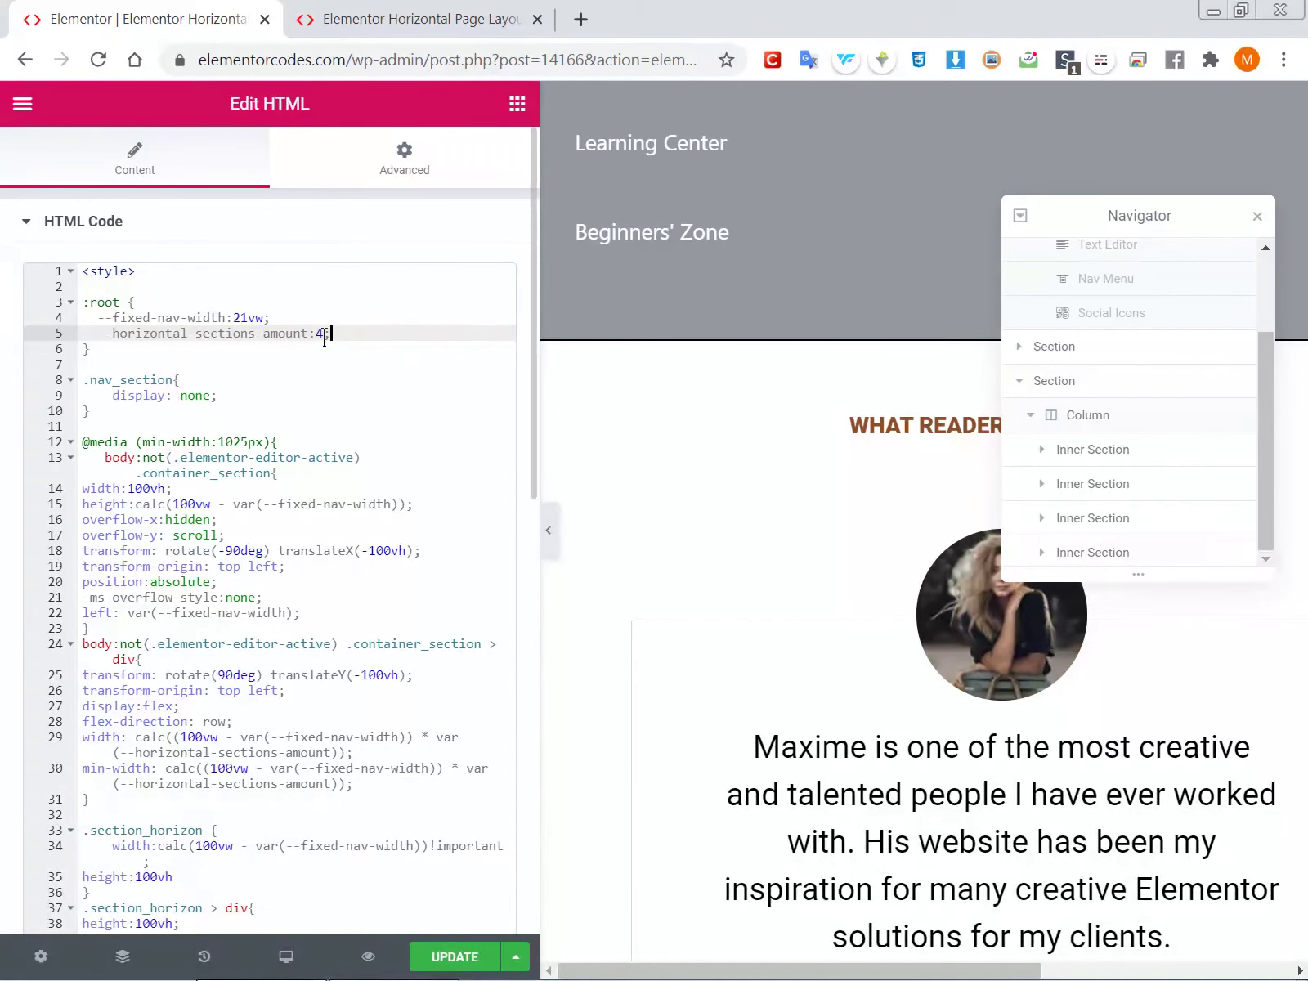
click(209, 317)
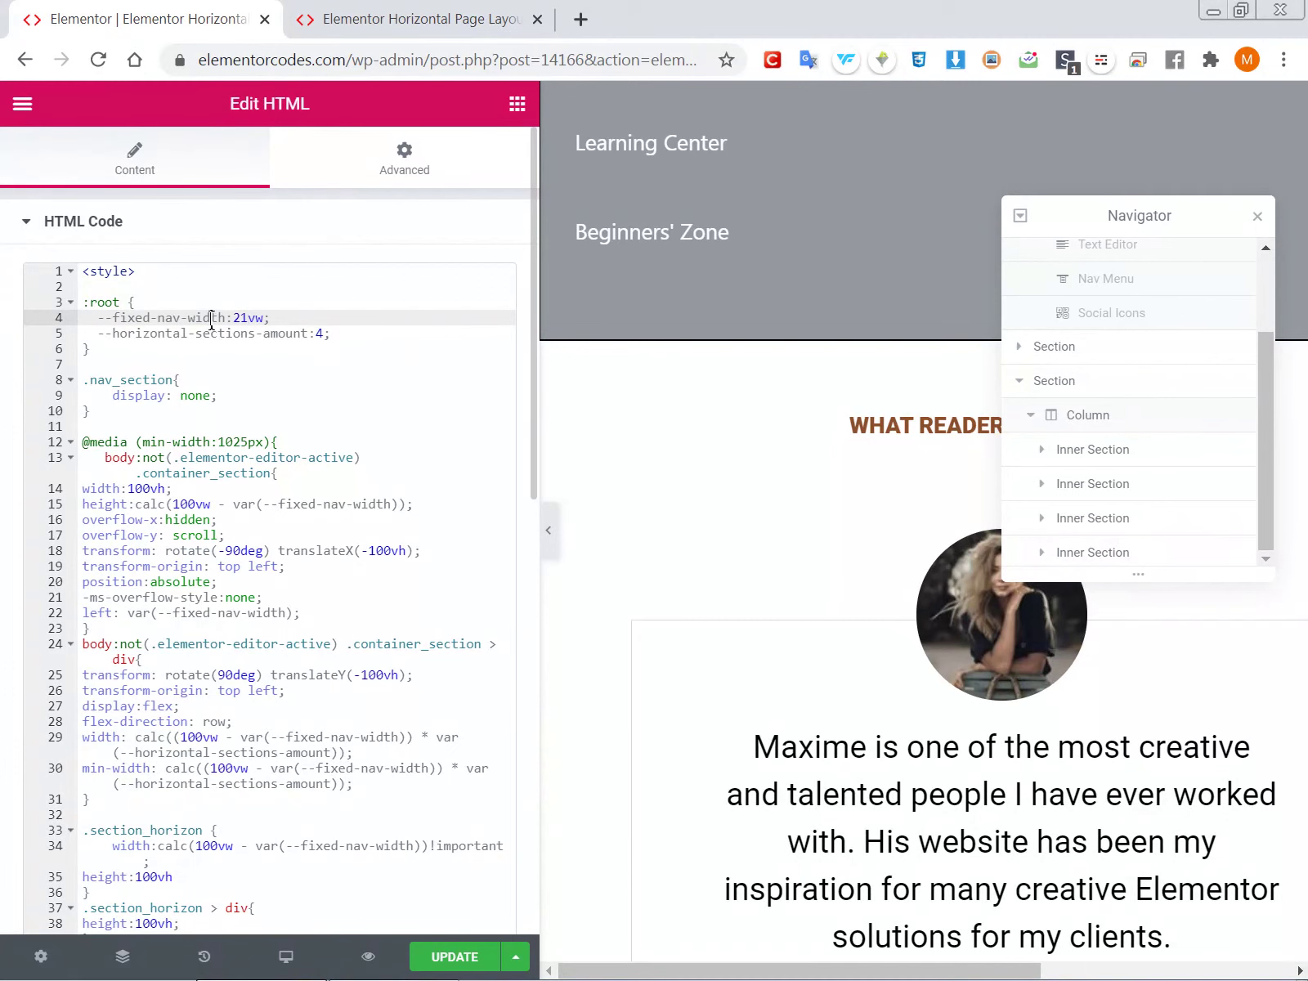
click(384, 12)
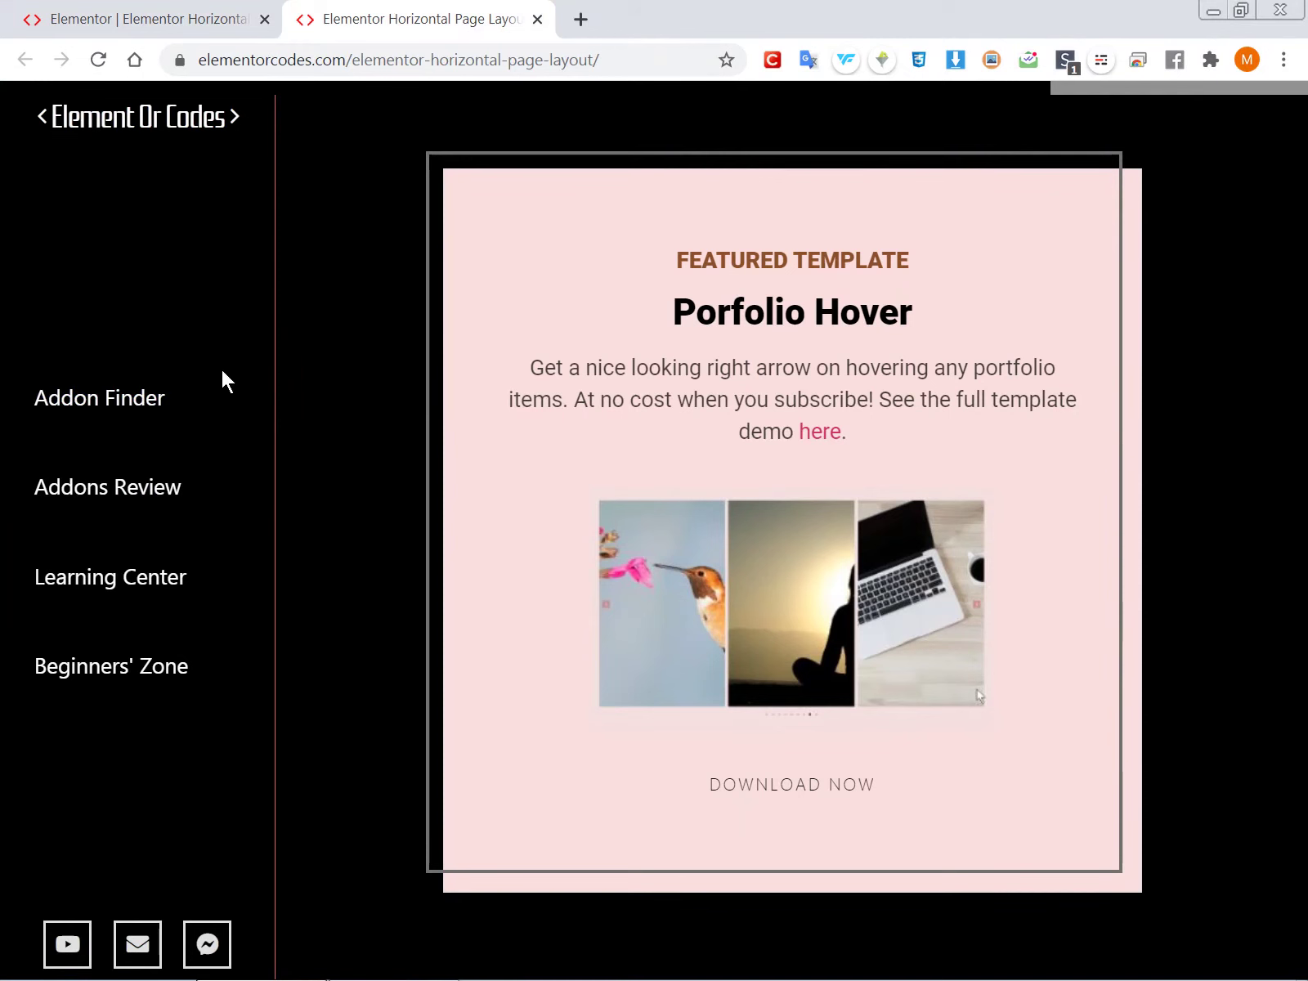
Set the --fixed-nav-width variable to 18vw in the HTML widget's :root rule
click(237, 15)
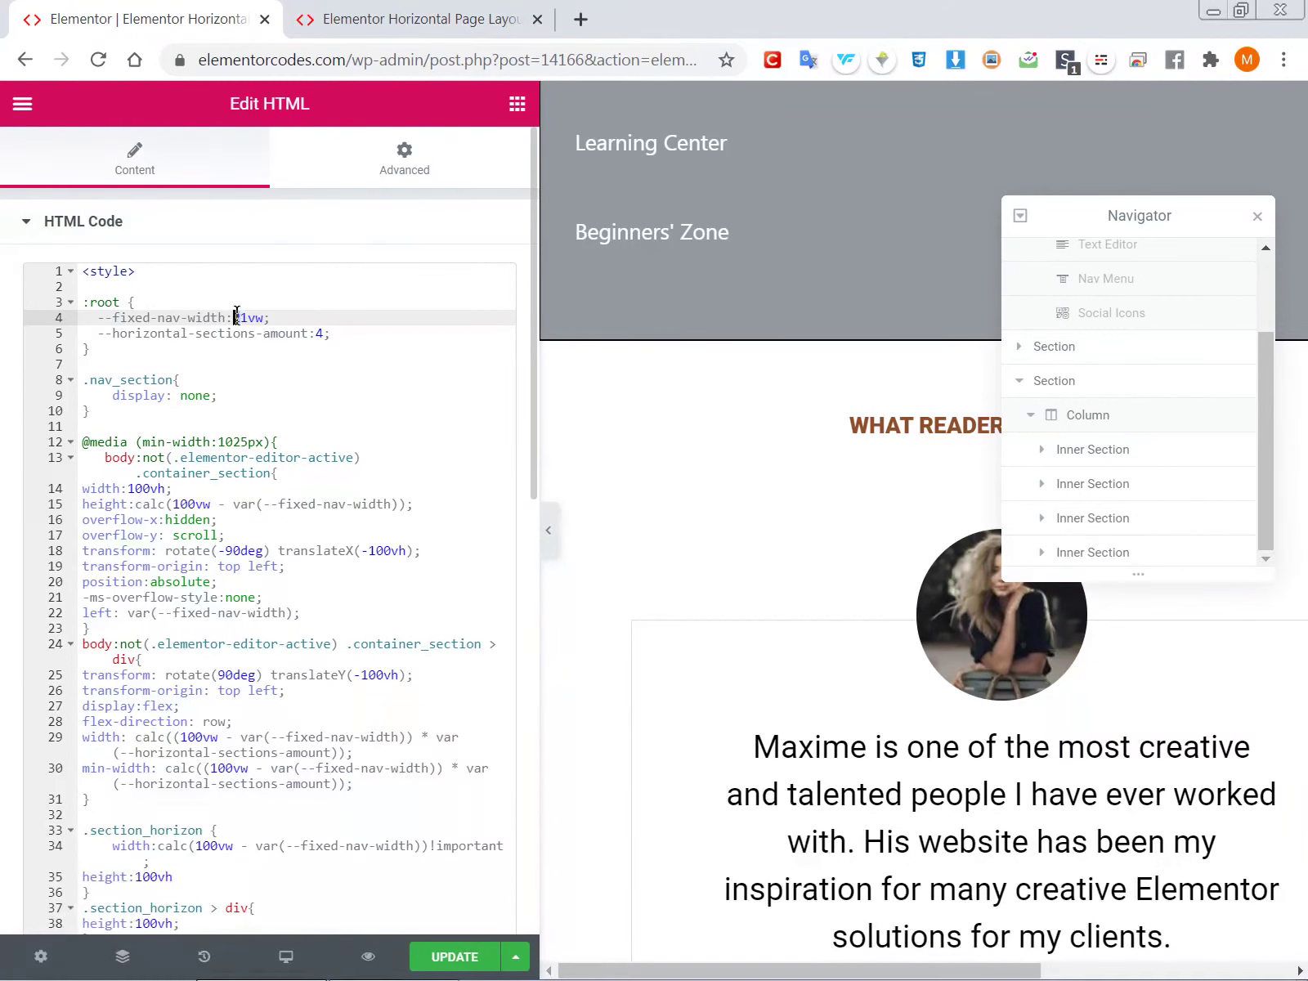
text(18)
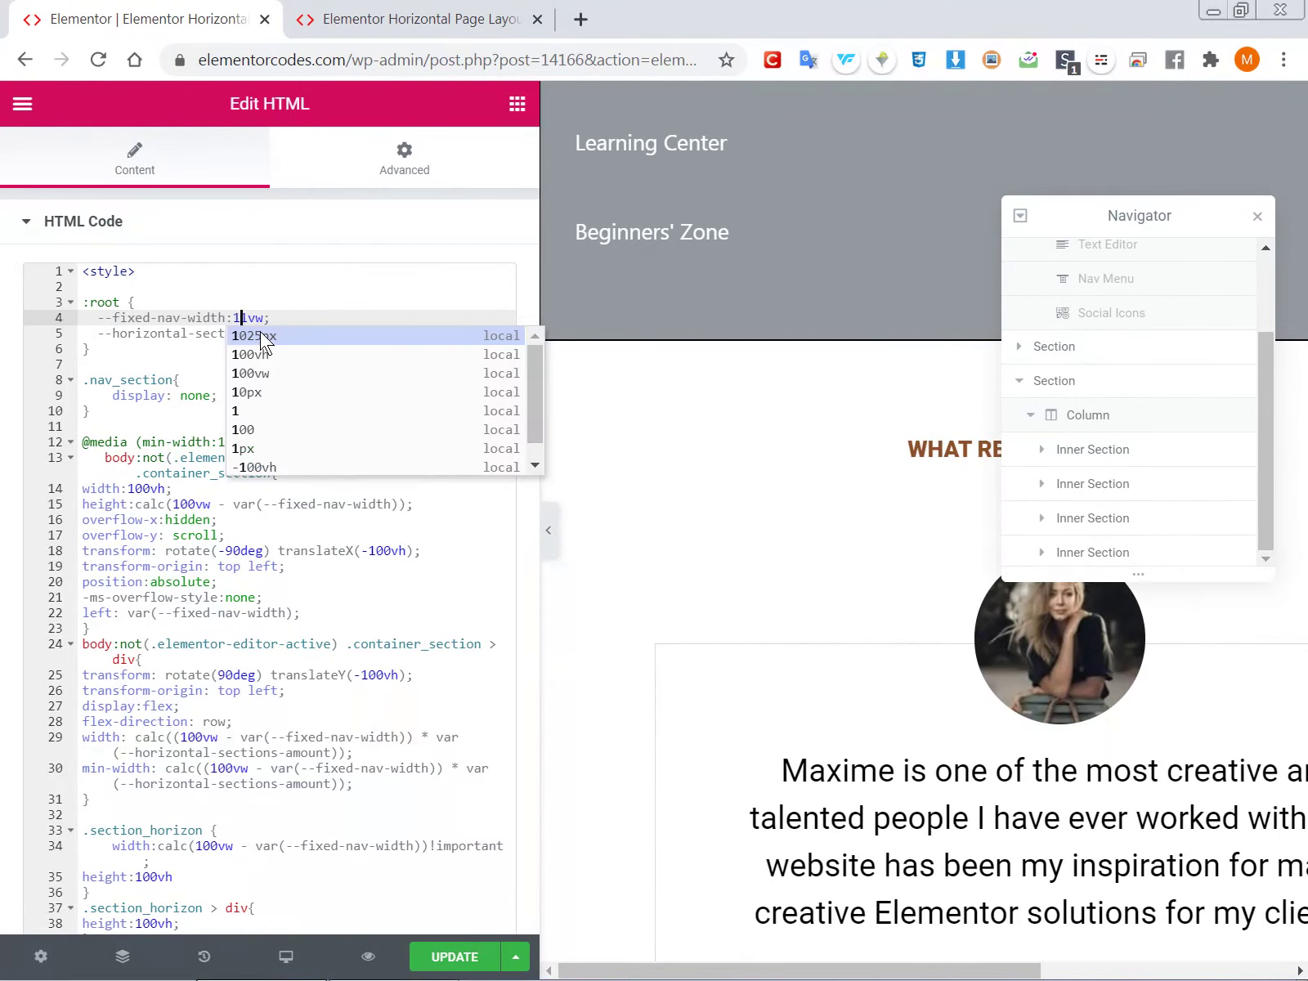
key(Delete)
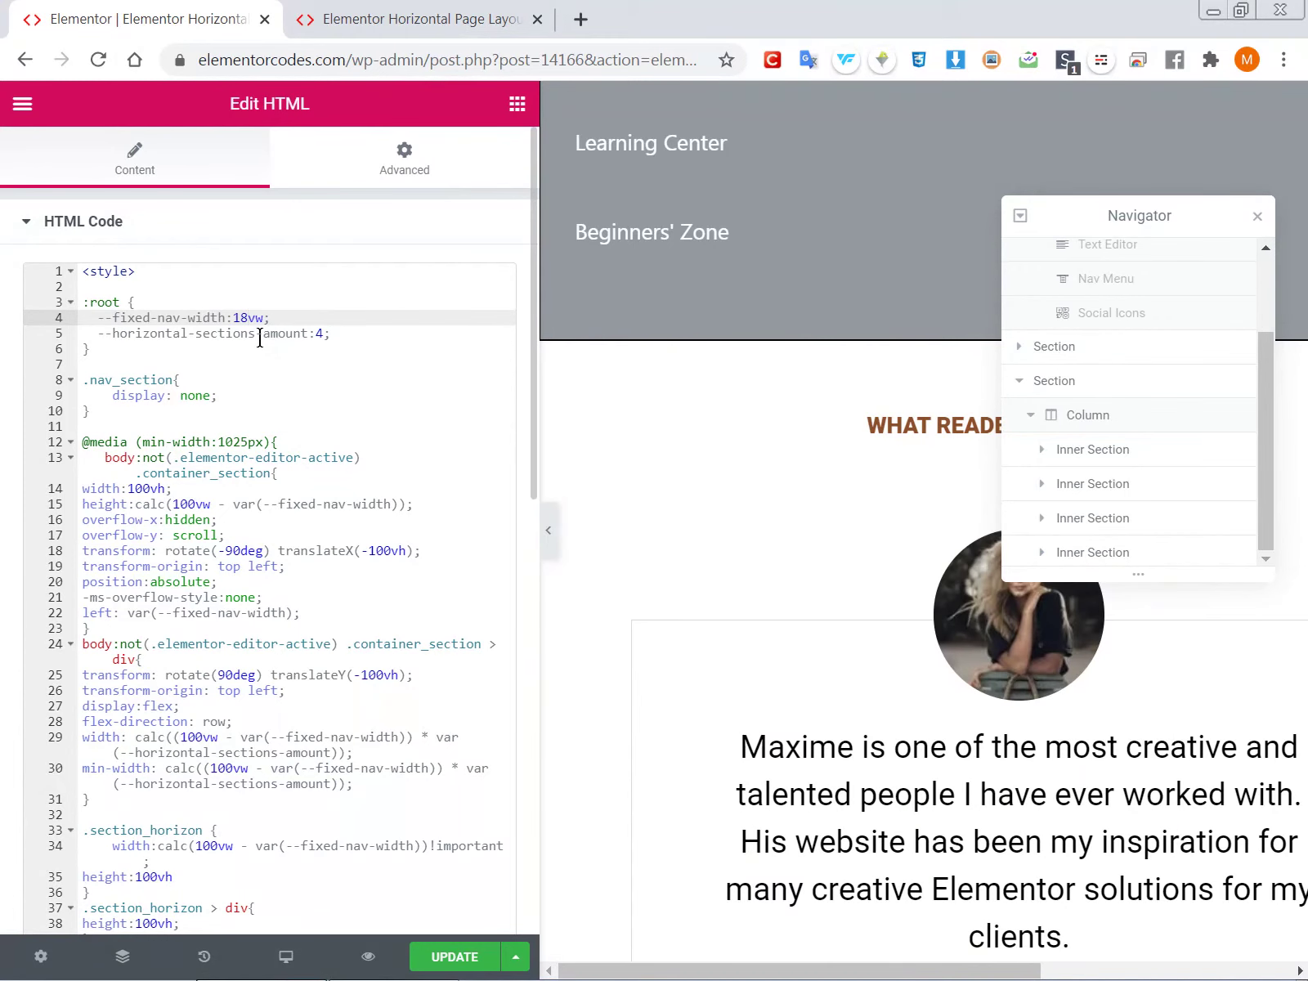
Preview the page at full width without the editor panel and examine the sidebar's width alongside both testimonial sections
click(550, 531)
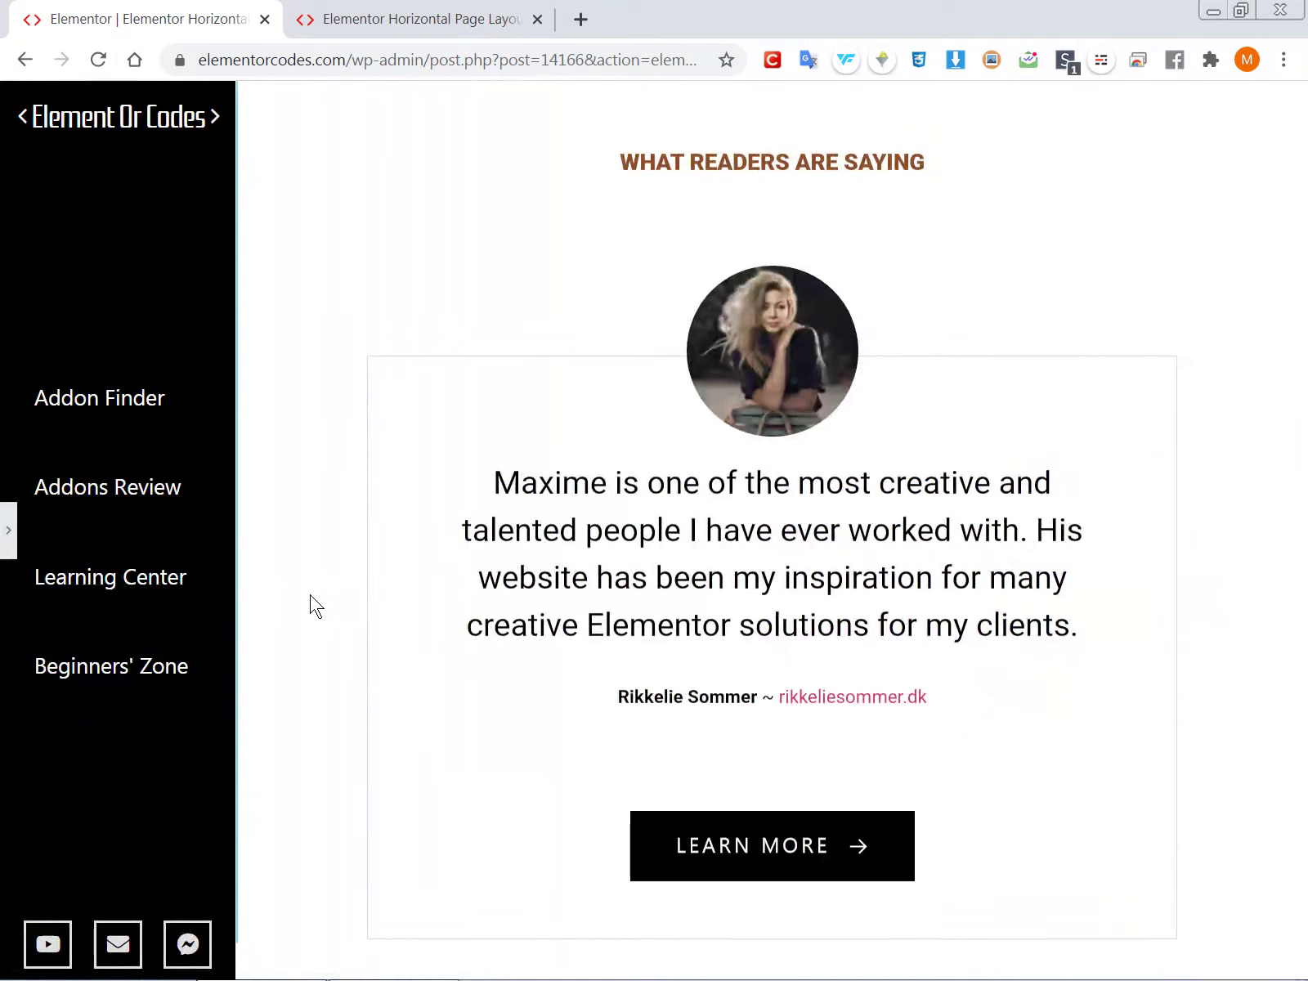
scroll(311, 605, down, 5)
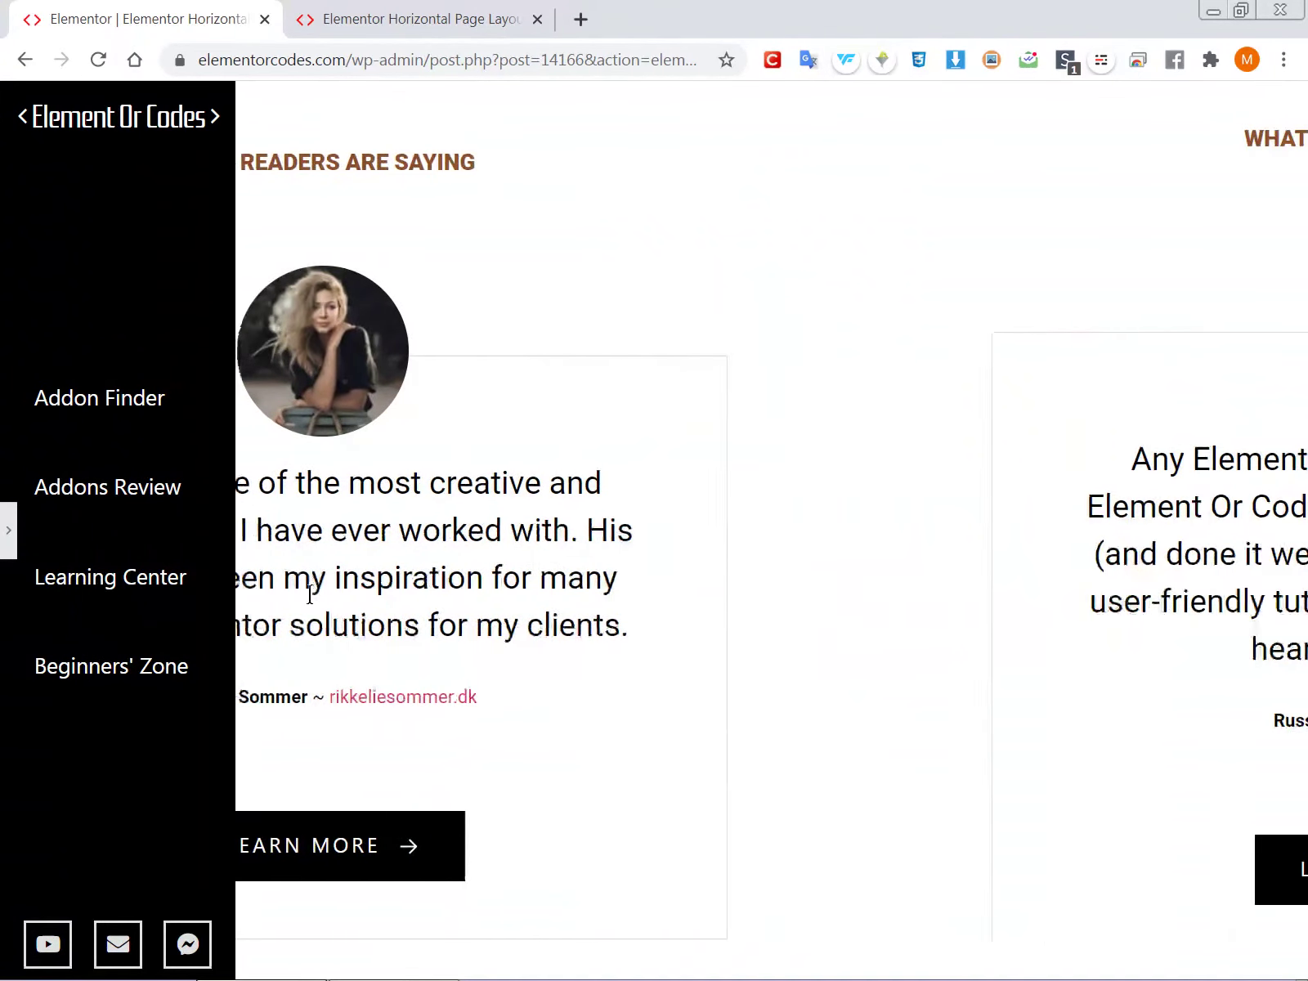
scroll(310, 595, down, 2)
scroll(310, 595, down, 3)
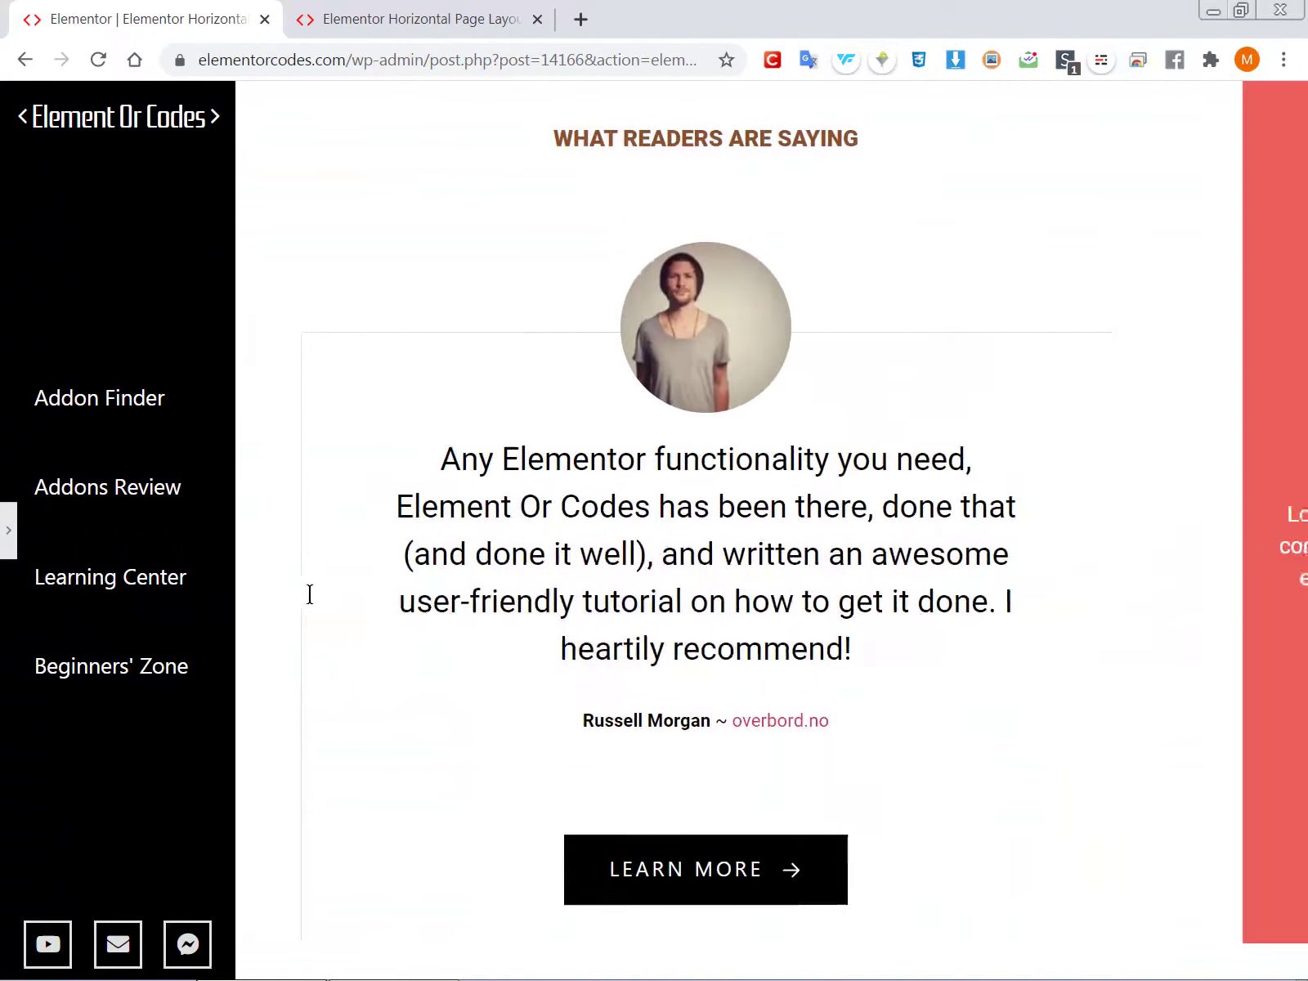
scroll(310, 594, down, 3)
scroll(310, 594, up, 10)
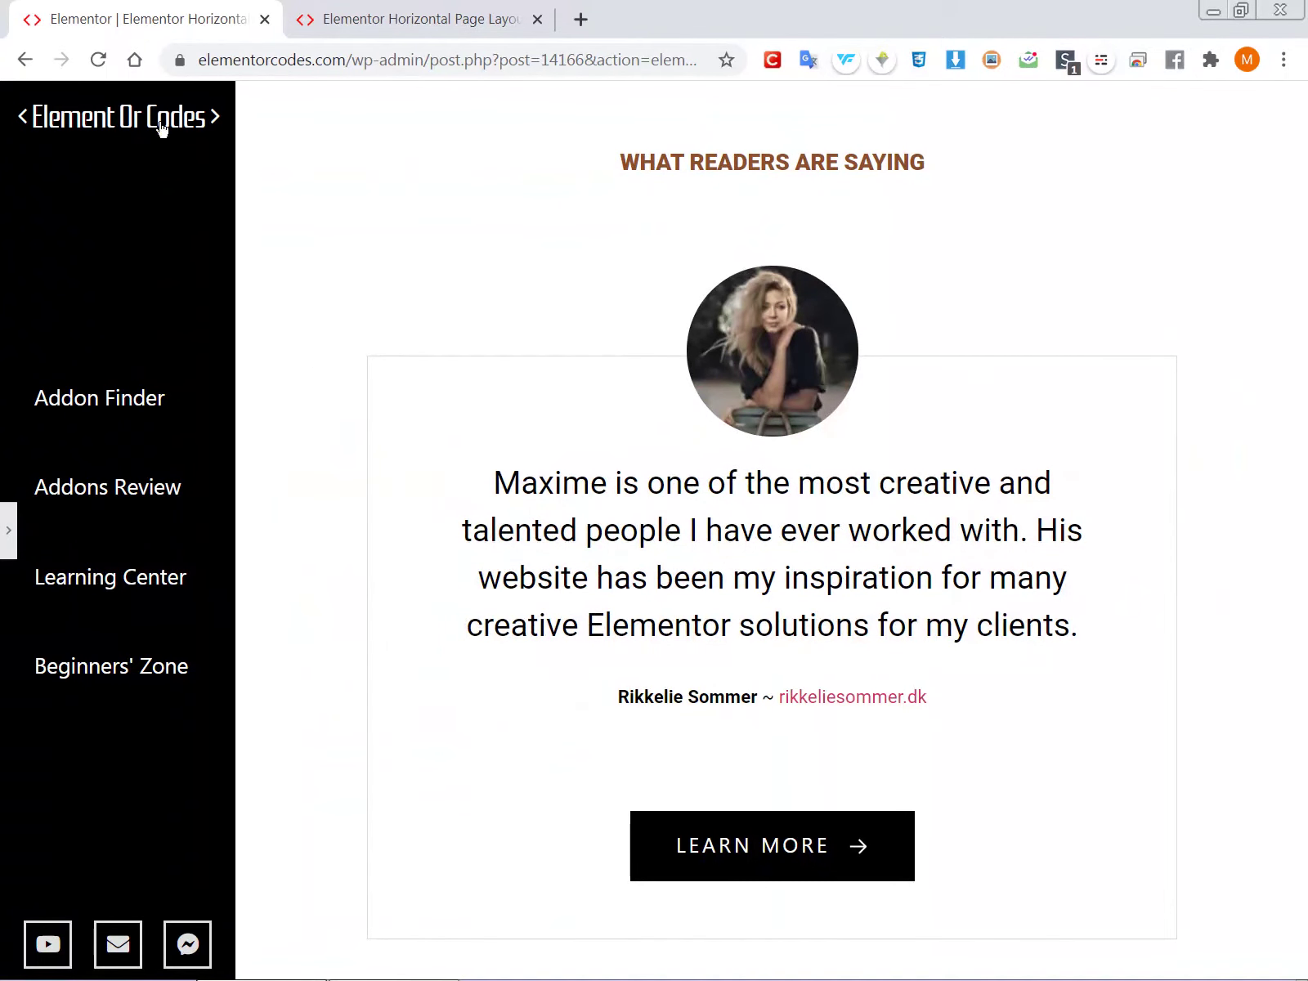
click(8, 530)
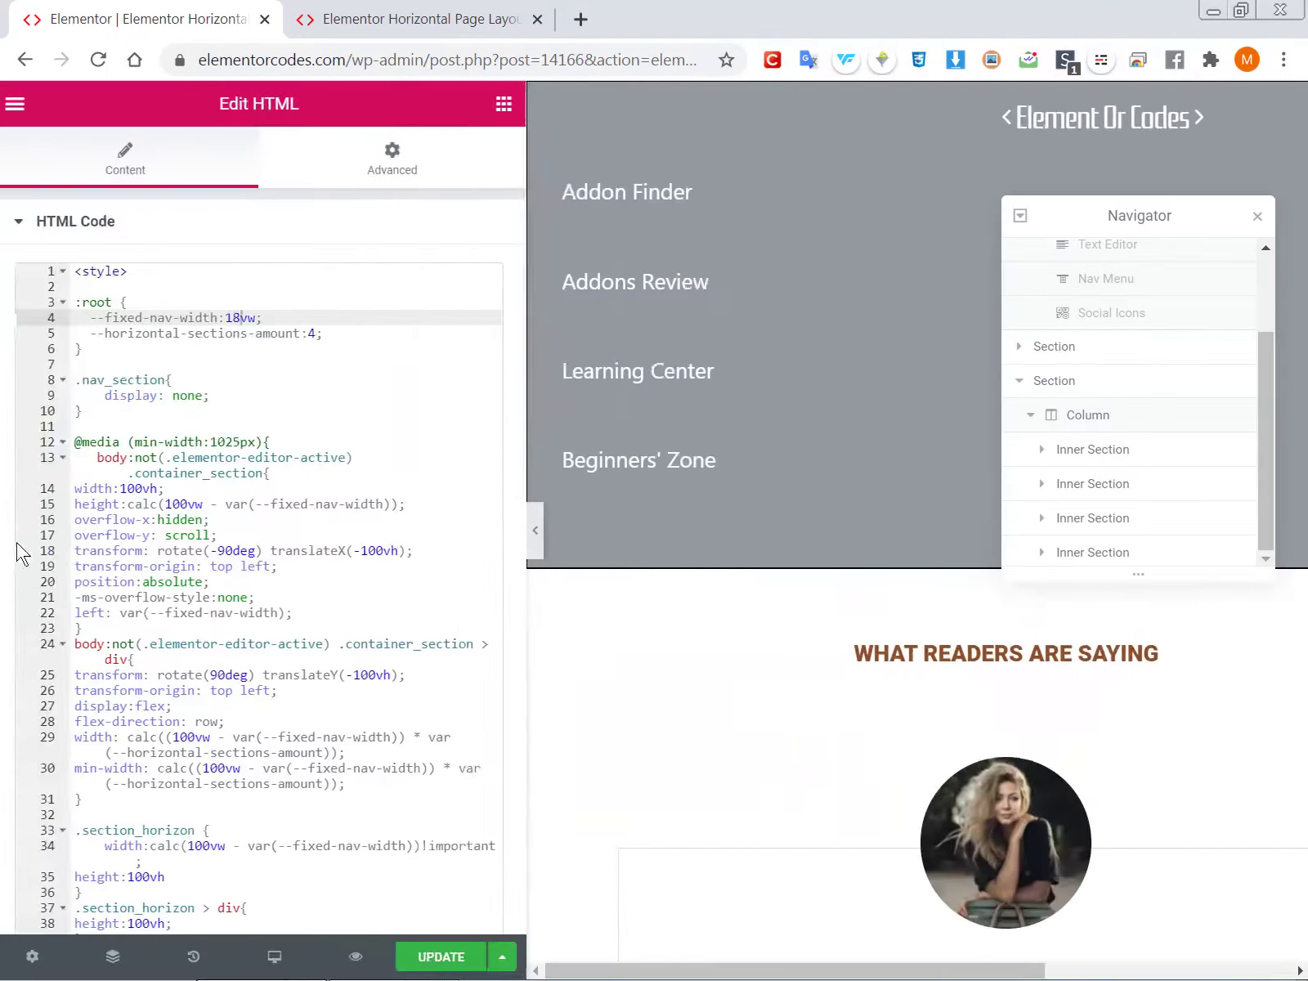
Undo the edits to --fixed-nav-width so that it is back at 21vw
text(10)
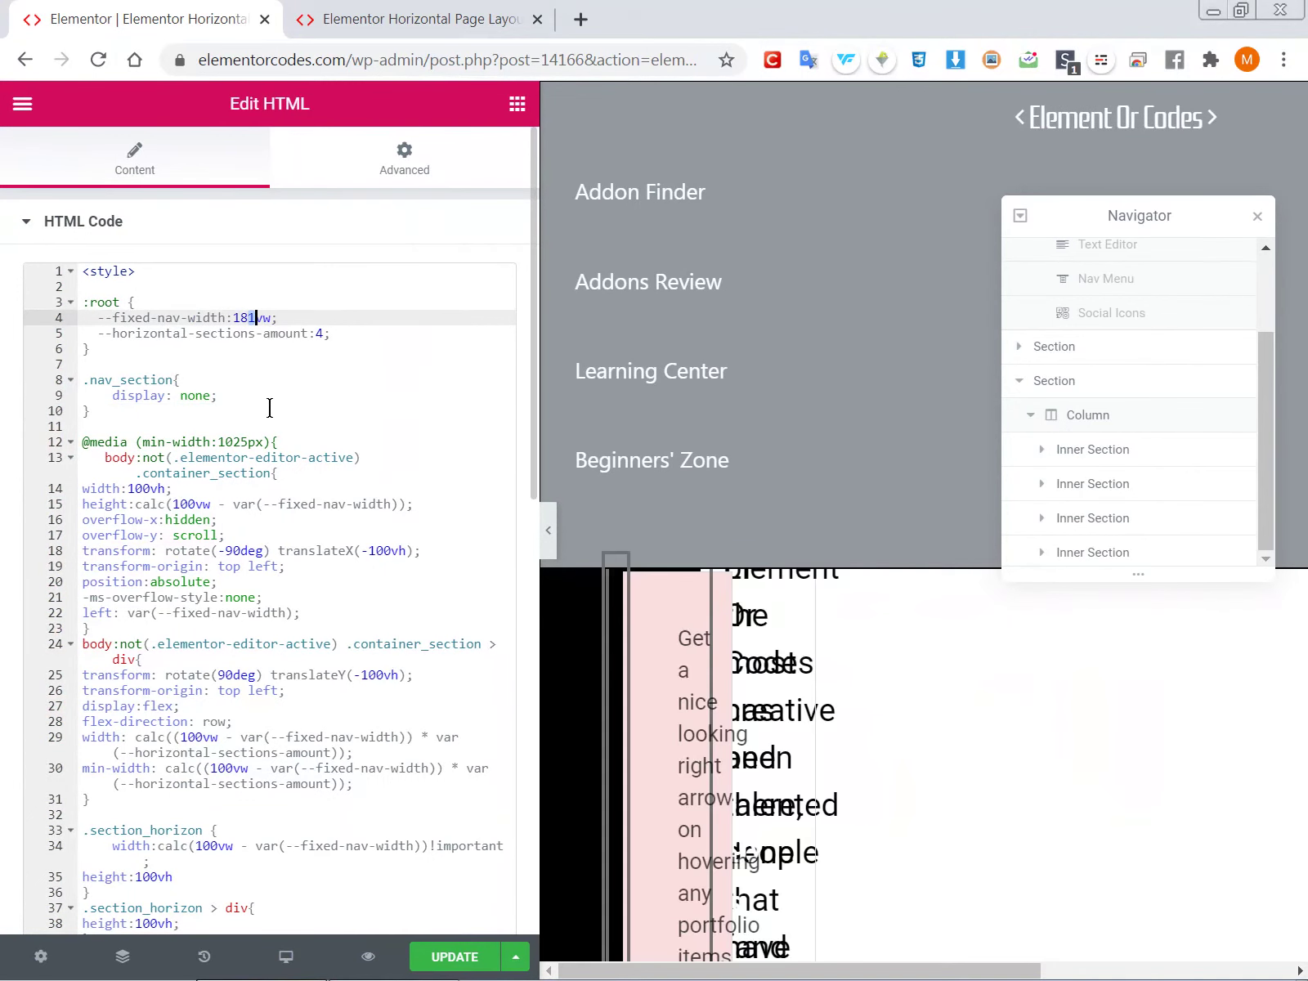
text(2)
key(ctrl+a)
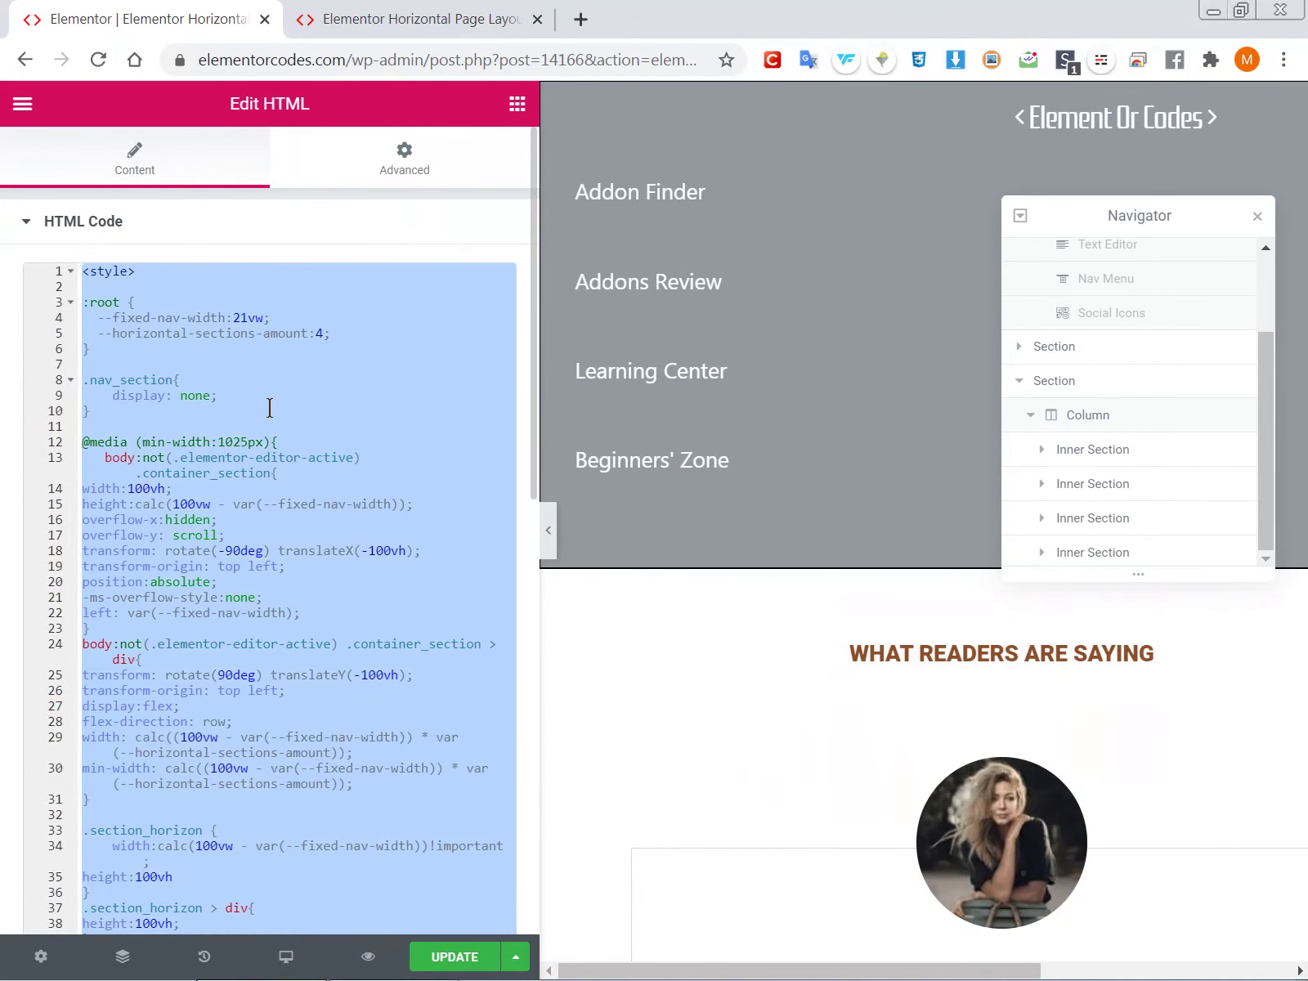
click(270, 407)
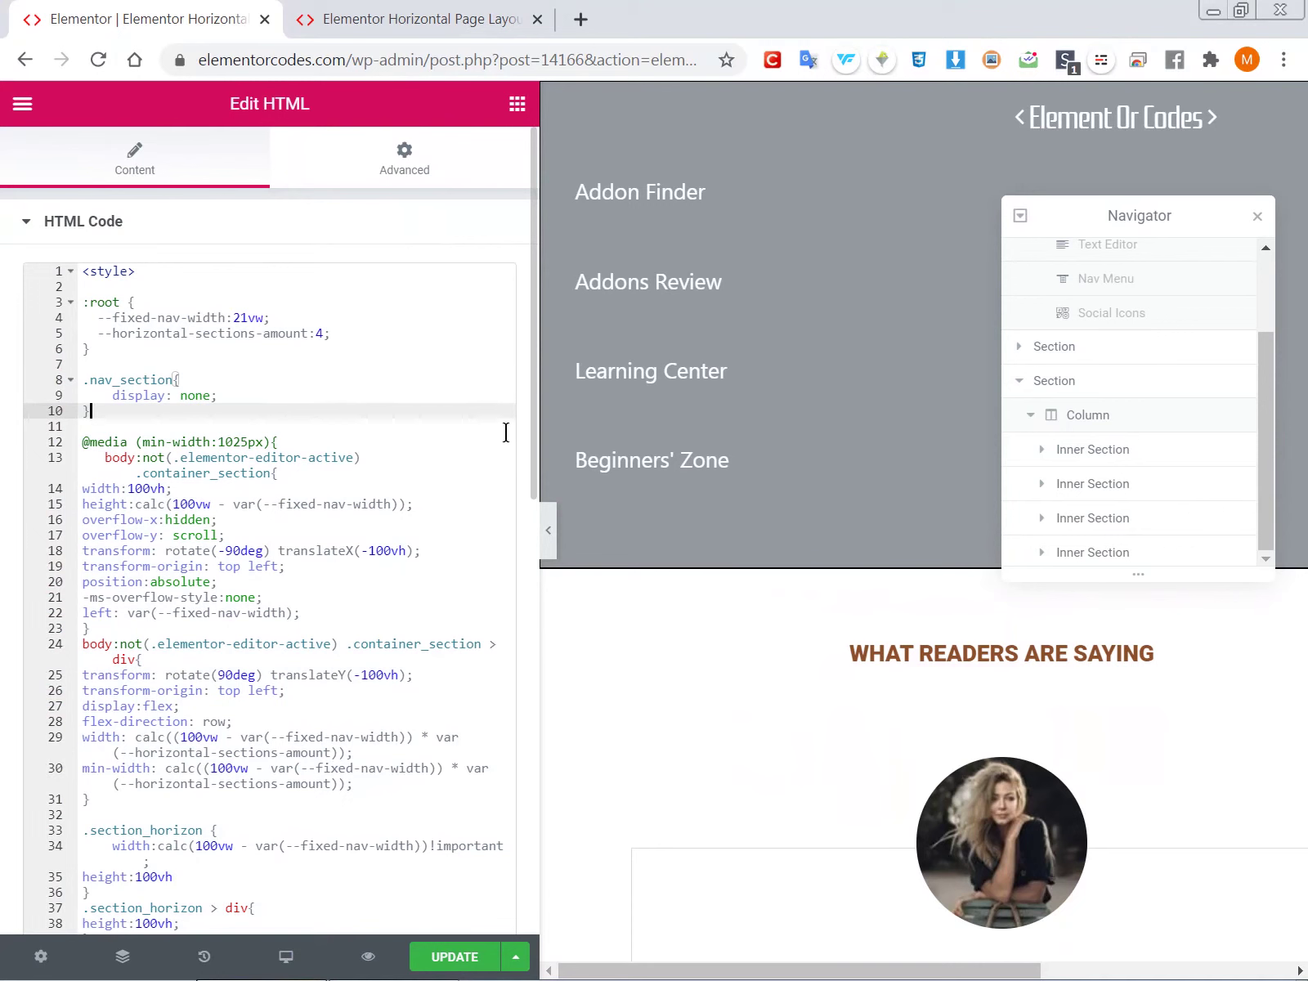
Inspect the webkit-scrollbar rules in the HTML widget's CSS and try the published page's horizontal scrollbar back to the first testimonial
scroll(532, 442, down, 10)
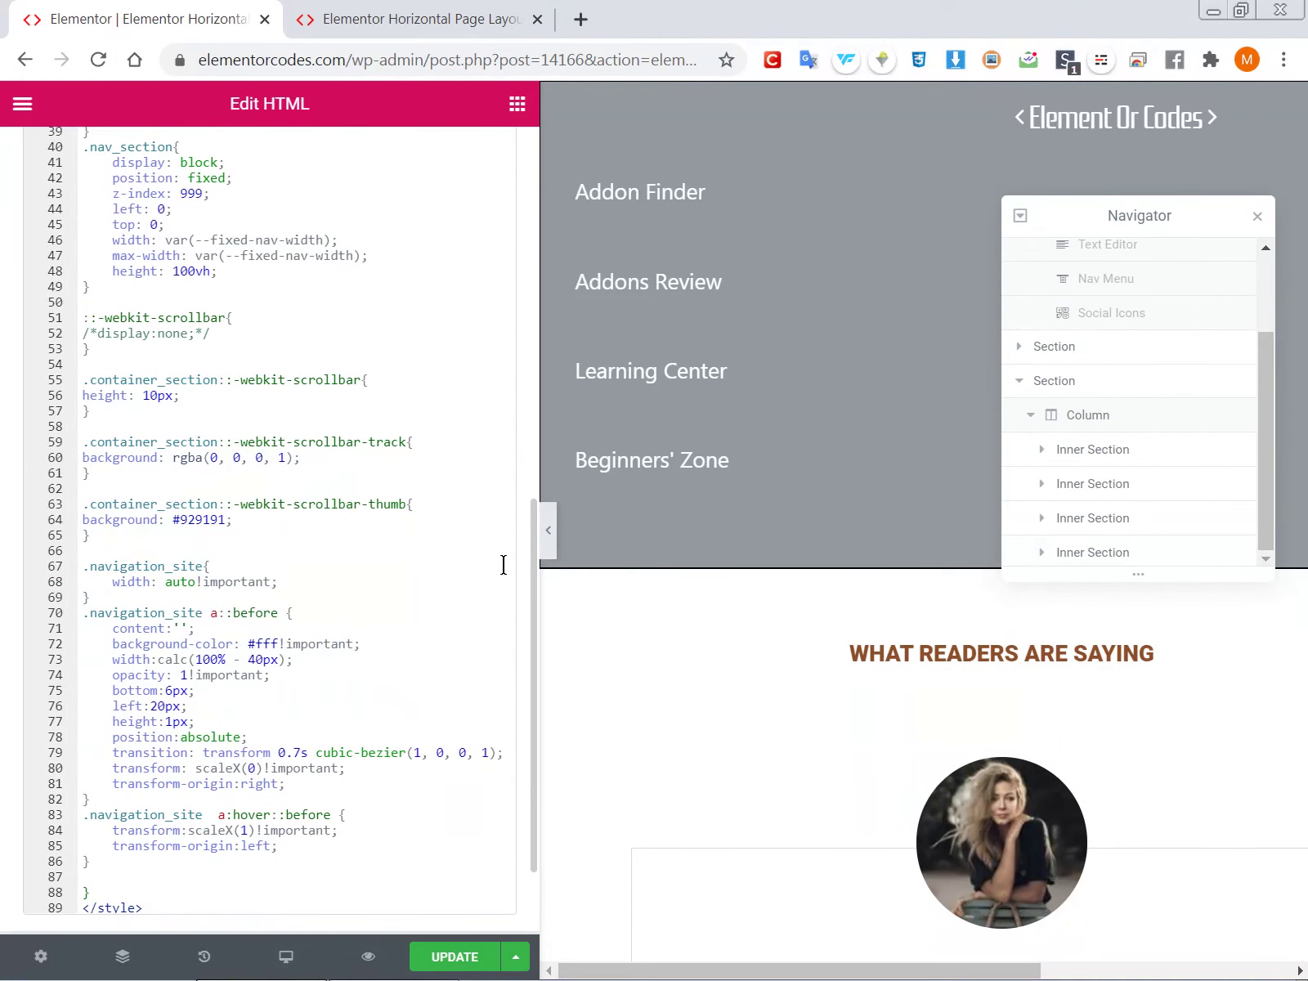
scroll(533, 582, up, 1)
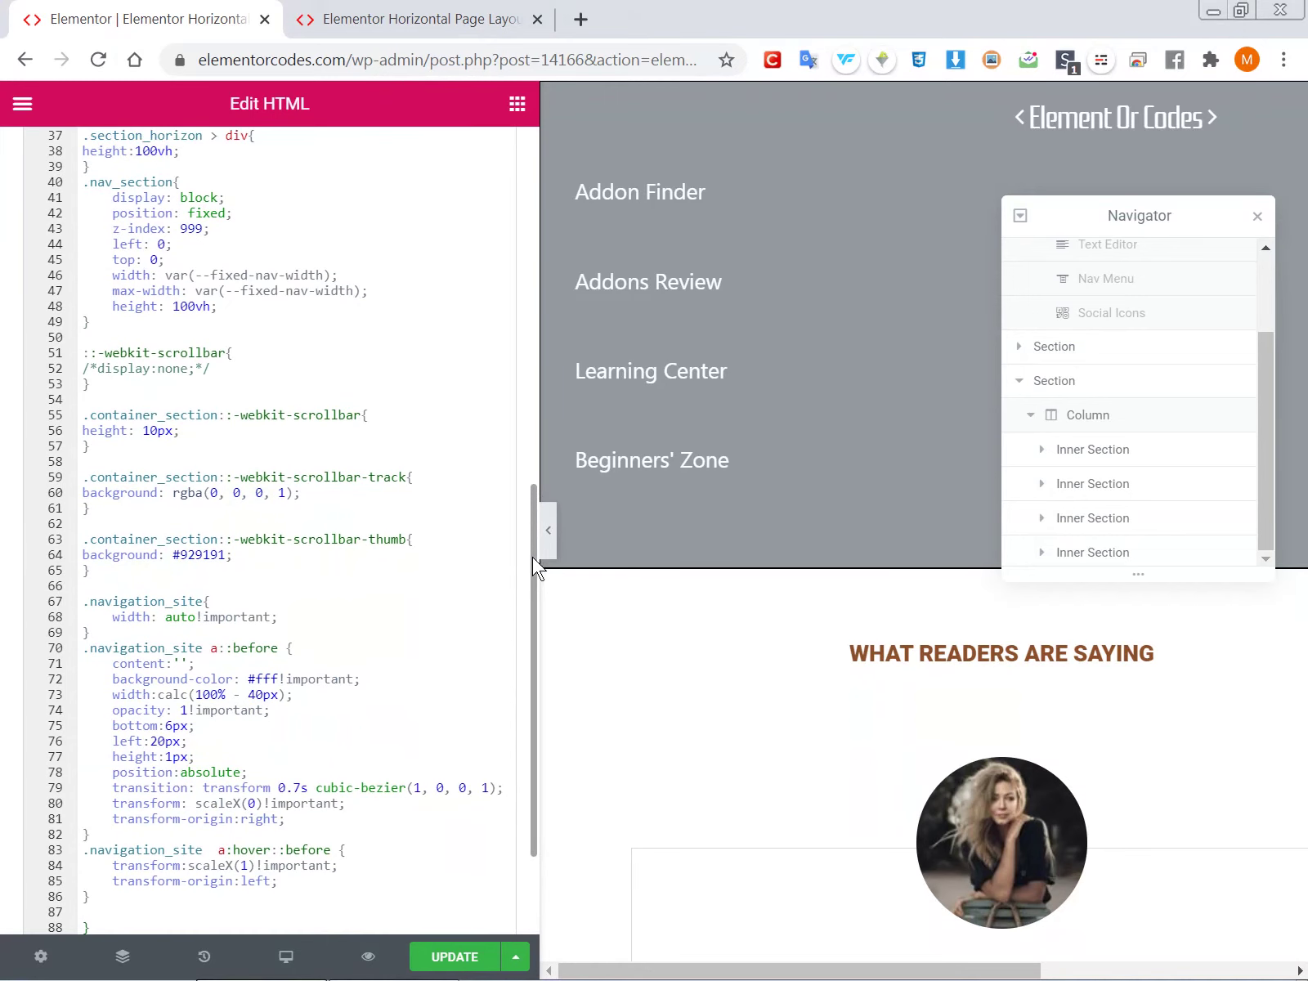
click(458, 18)
drag(1077, 95, 286, 102)
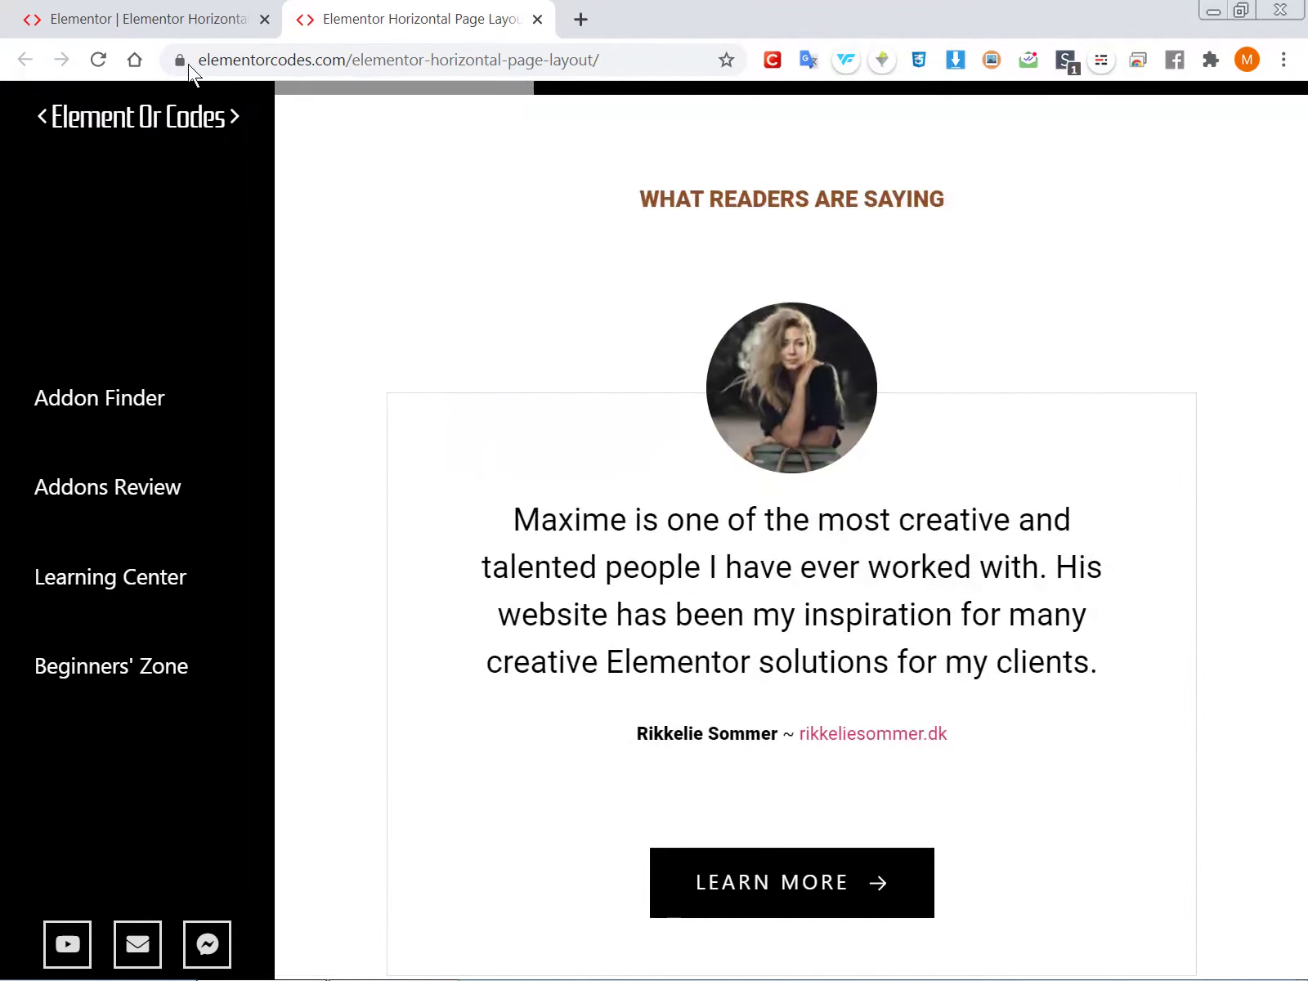
click(196, 20)
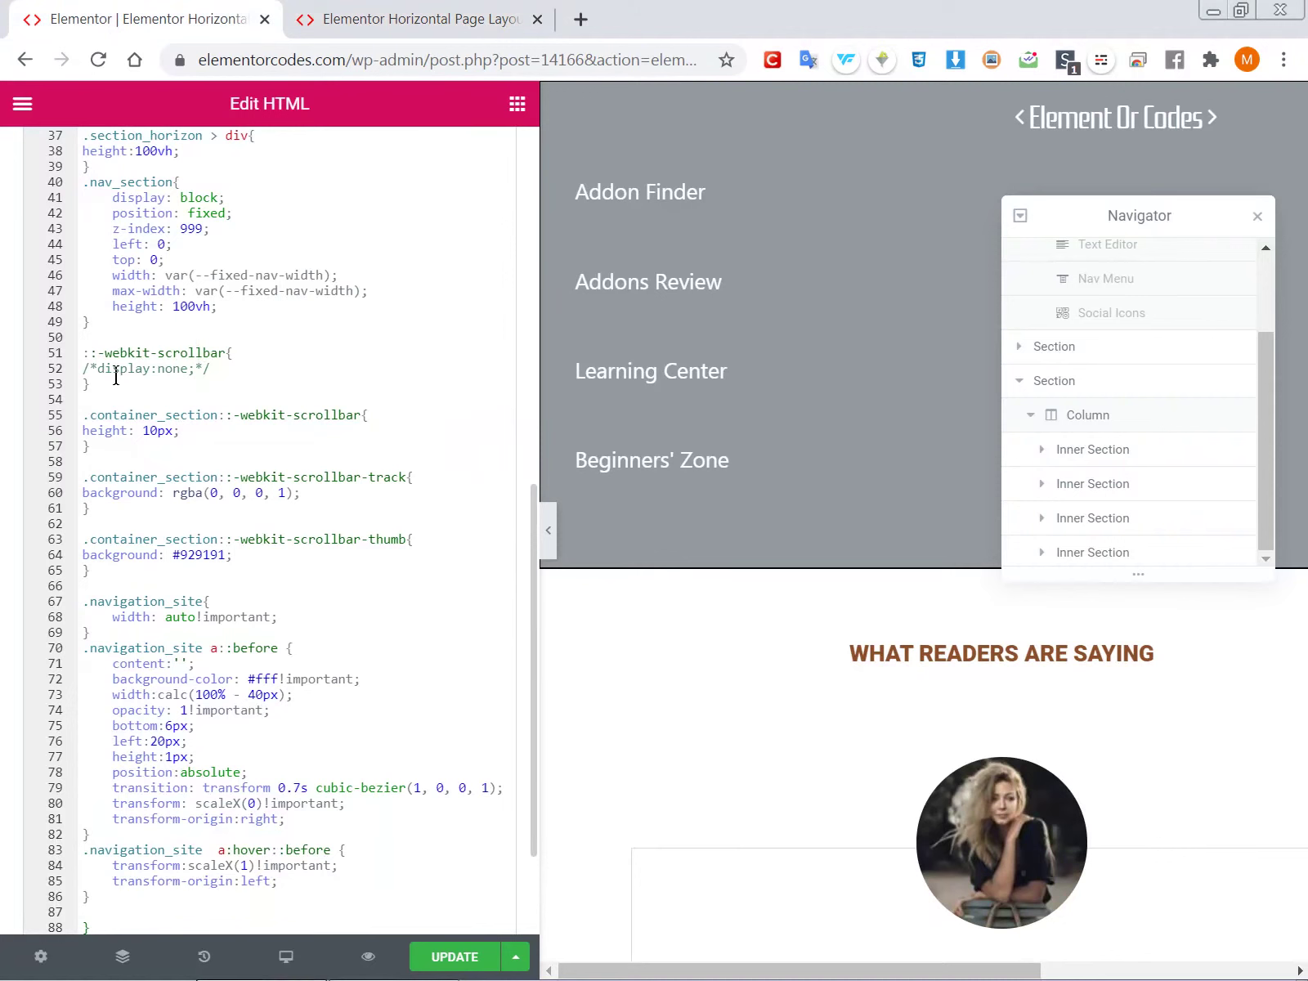
Remove the comment markers around display:none; in the ::-webkit-scrollbar rule
click(197, 369)
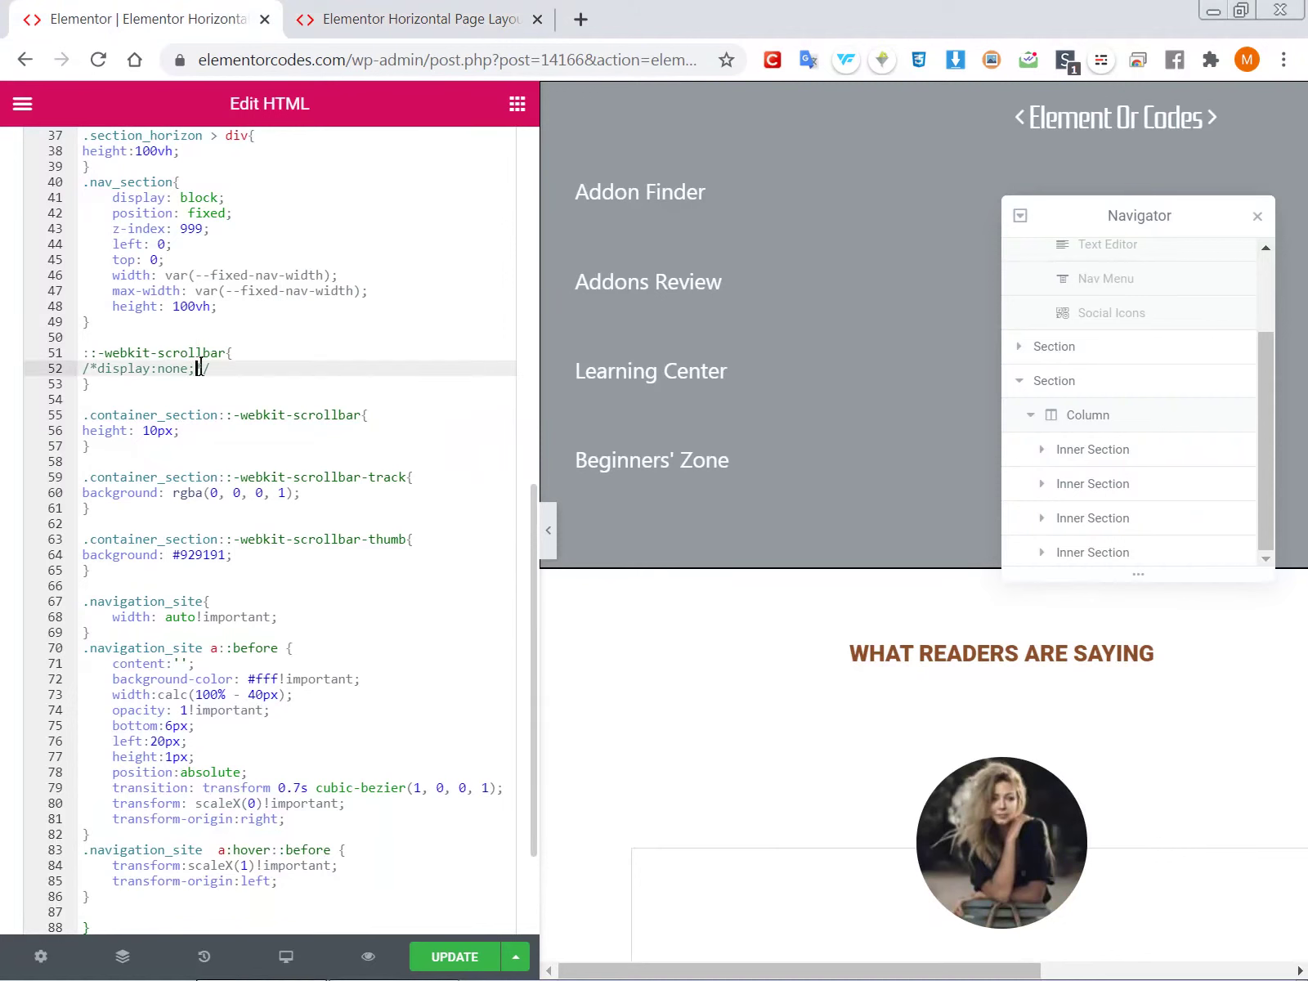
key(Delete)
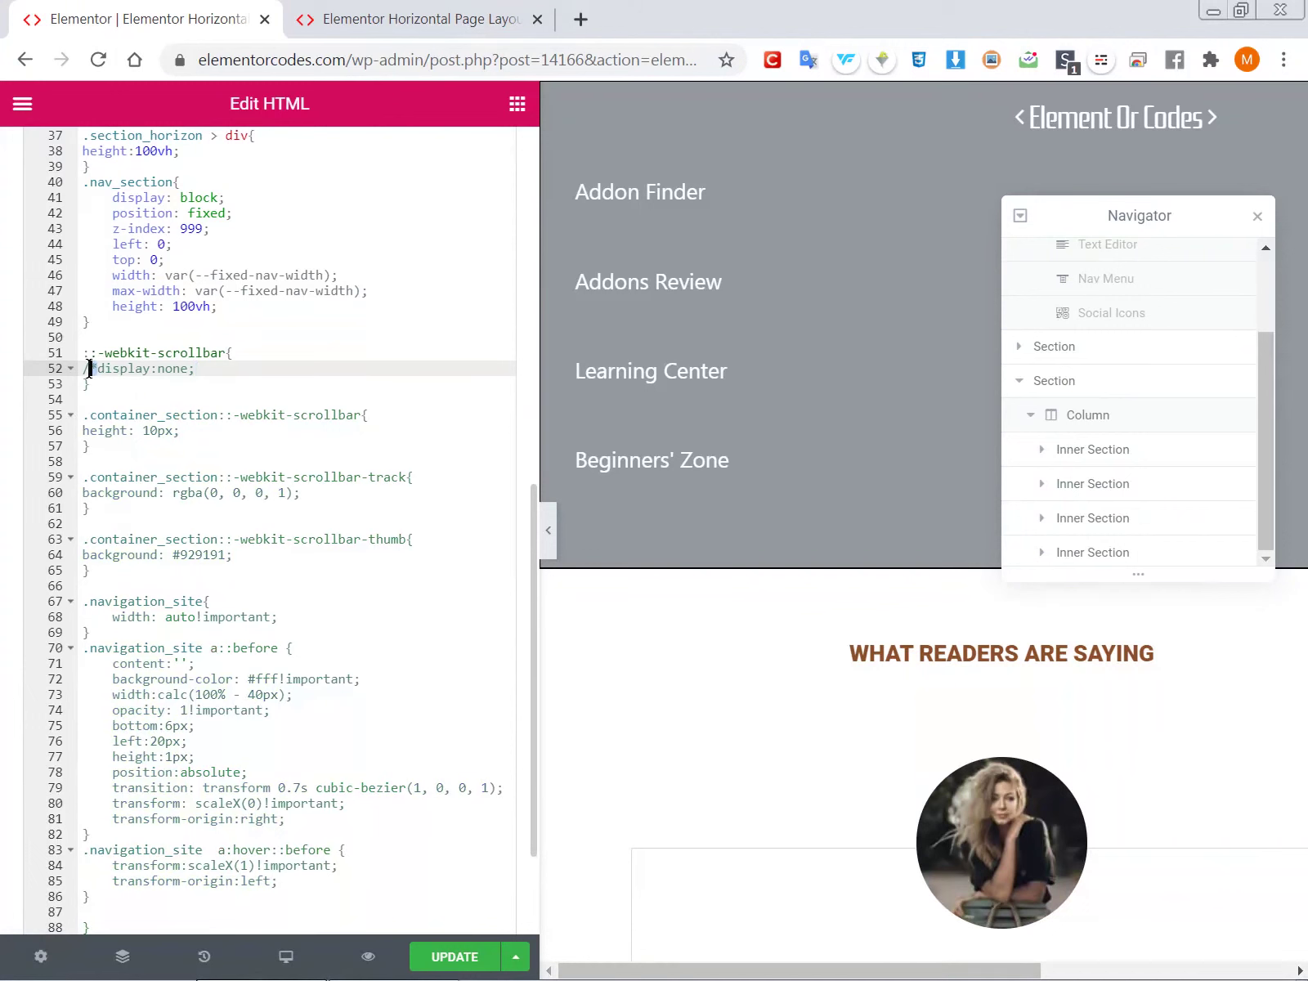
key(Delete)
key(BackSpace)
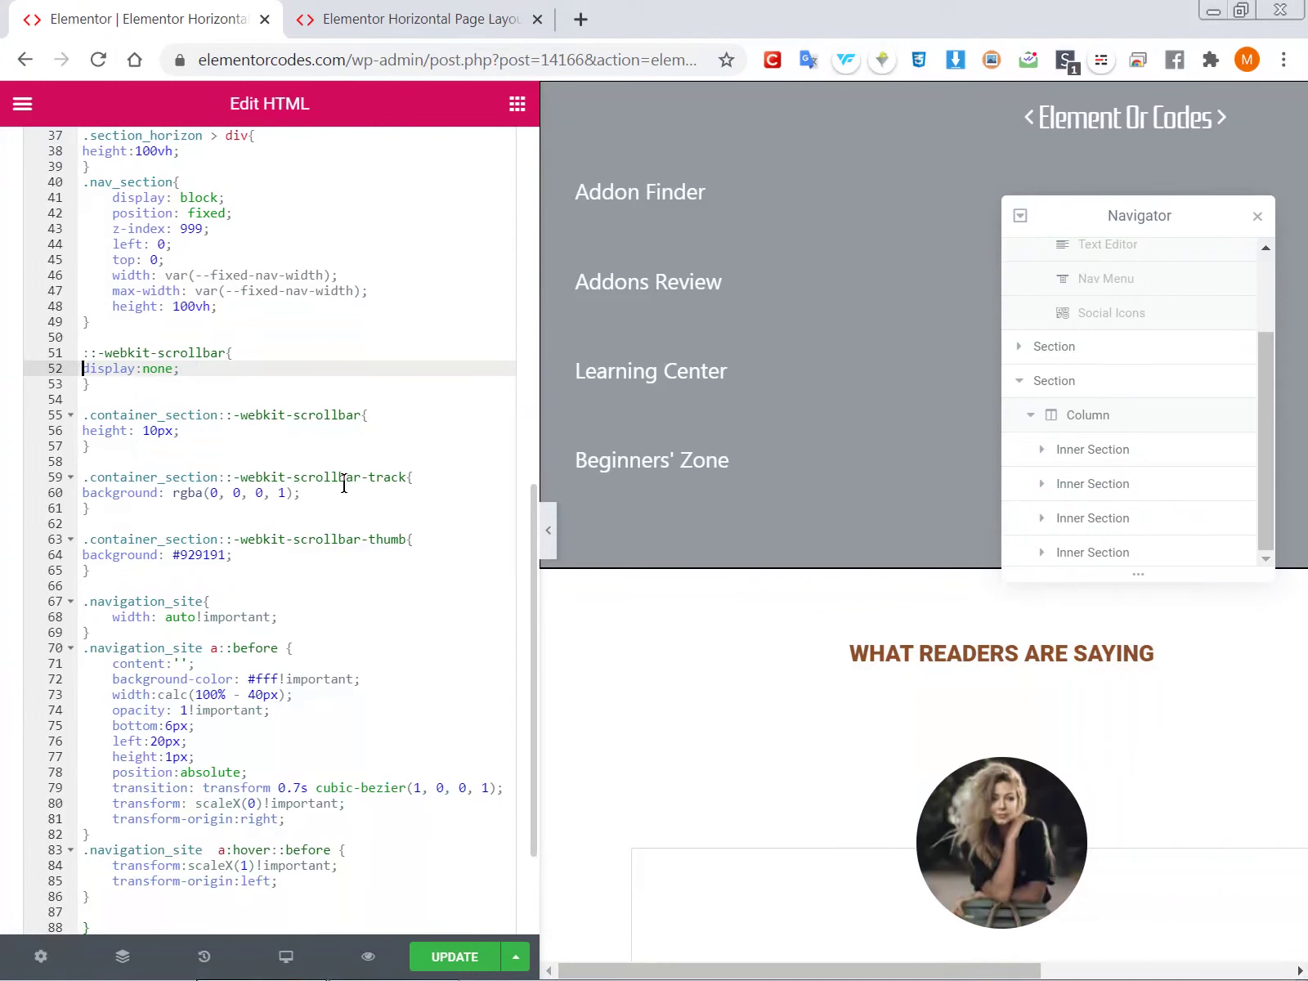
Preview the page at full width and move through all horizontal sections and back to check scrolling with the scrollbar rule active
click(549, 536)
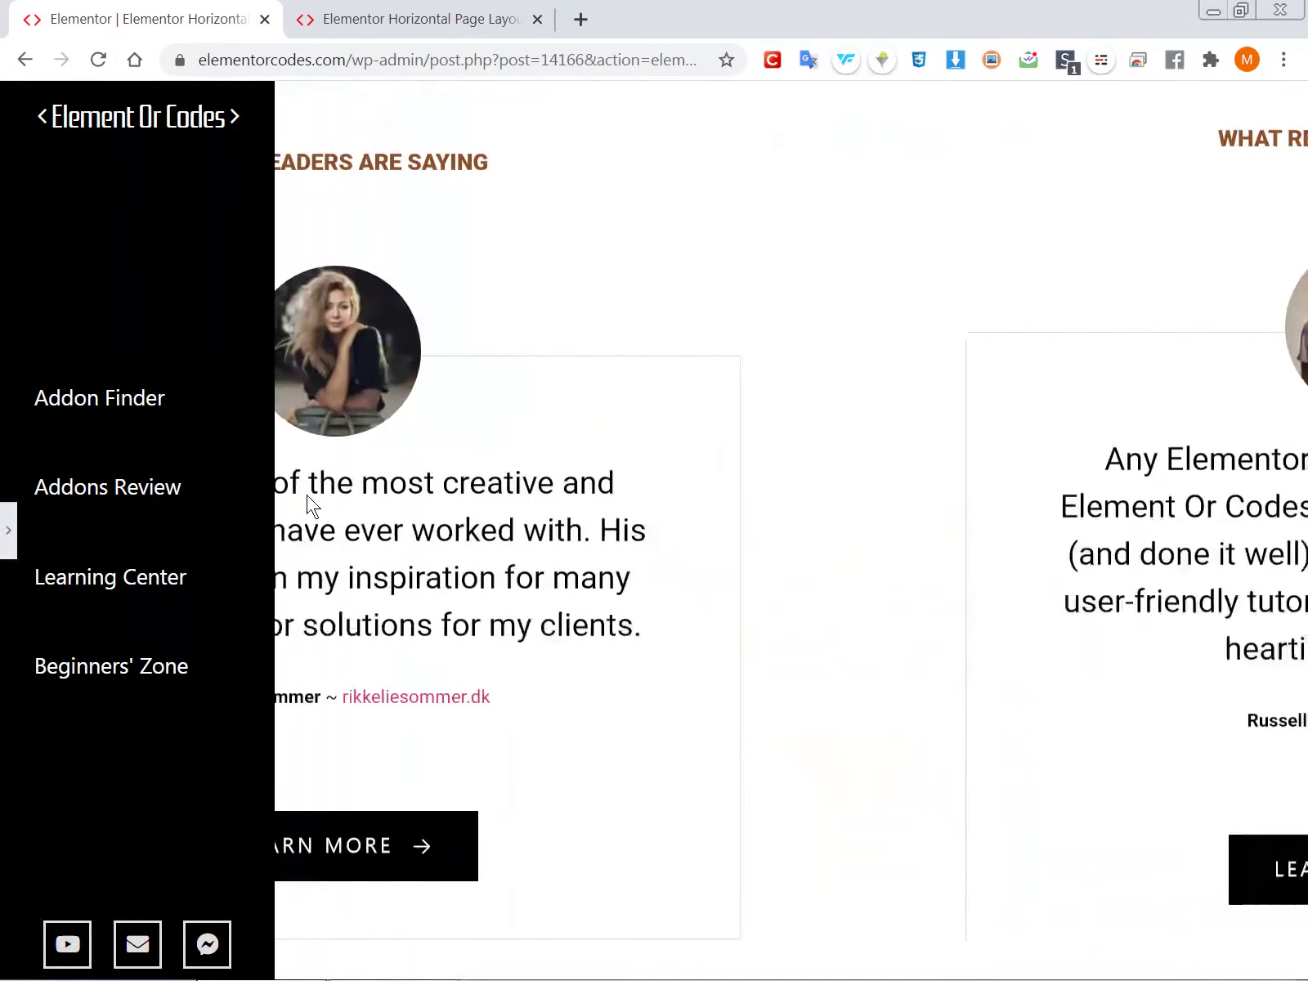
scroll(309, 500, down, 5)
scroll(307, 495, down, 5)
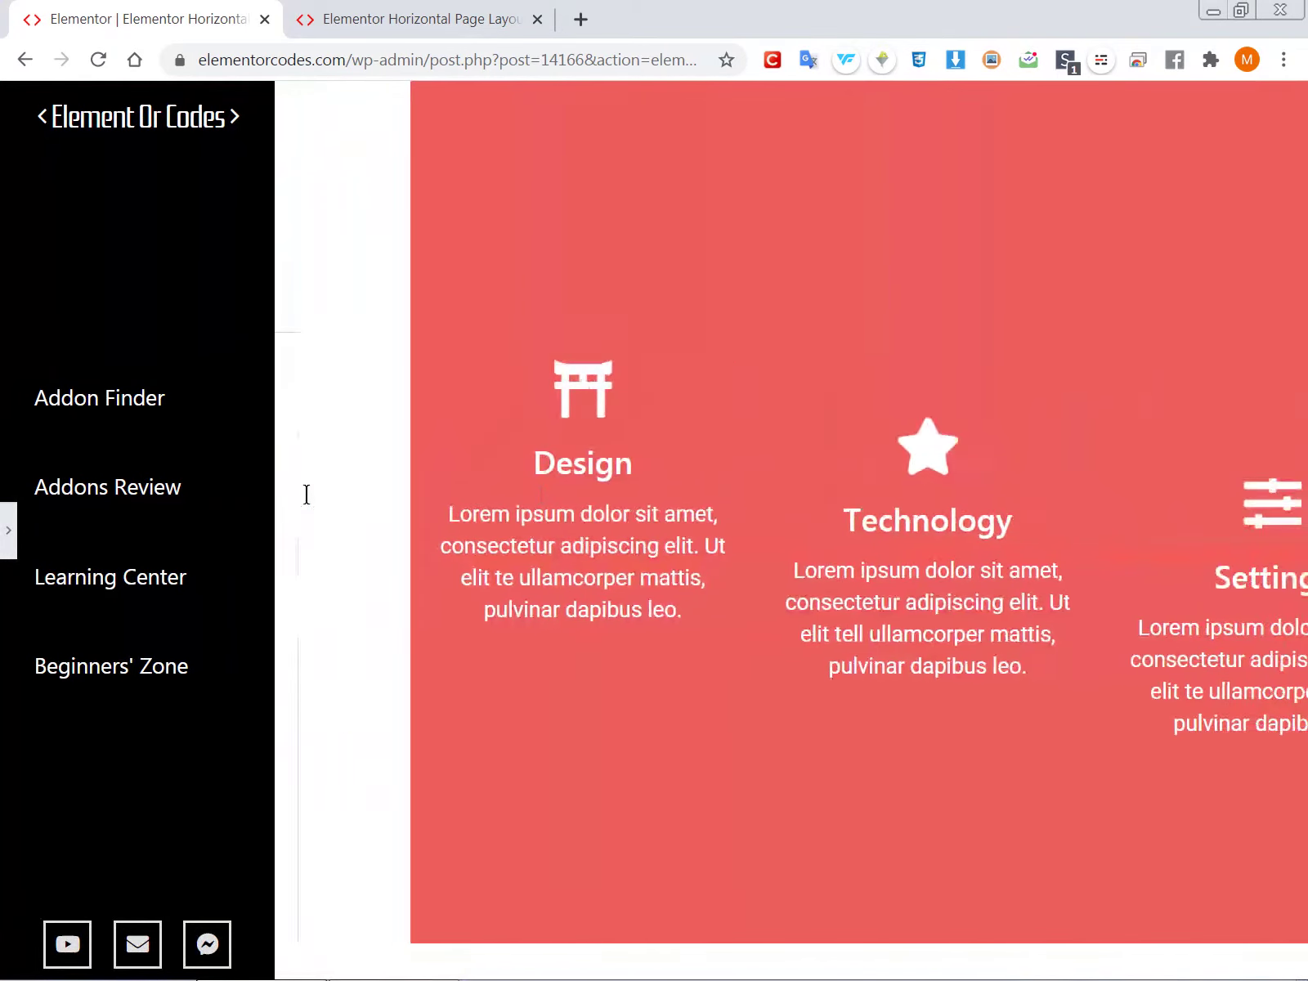
scroll(307, 495, down, 5)
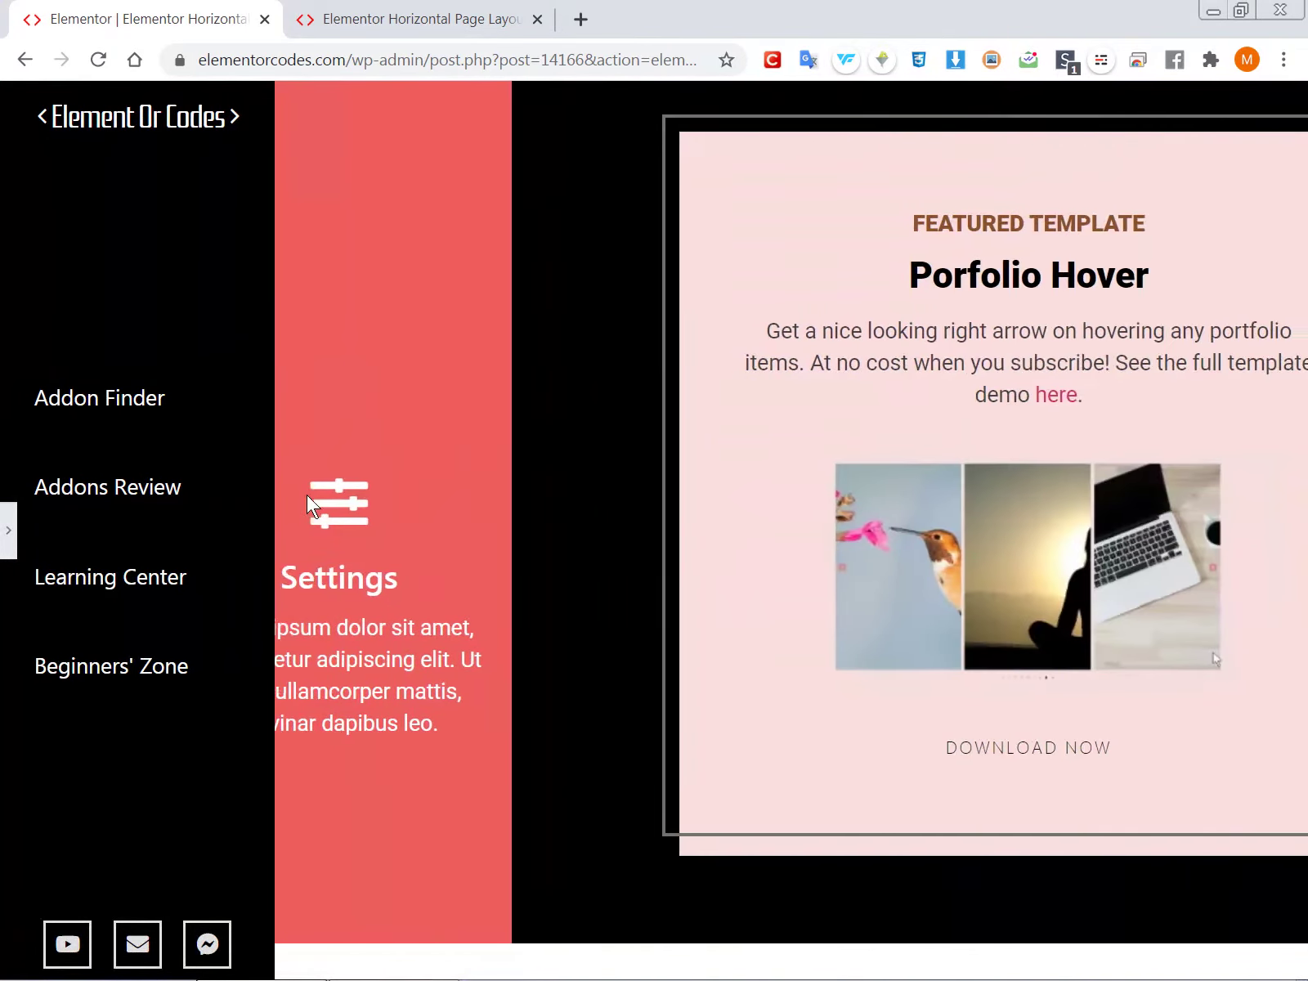
scroll(307, 495, up, 5)
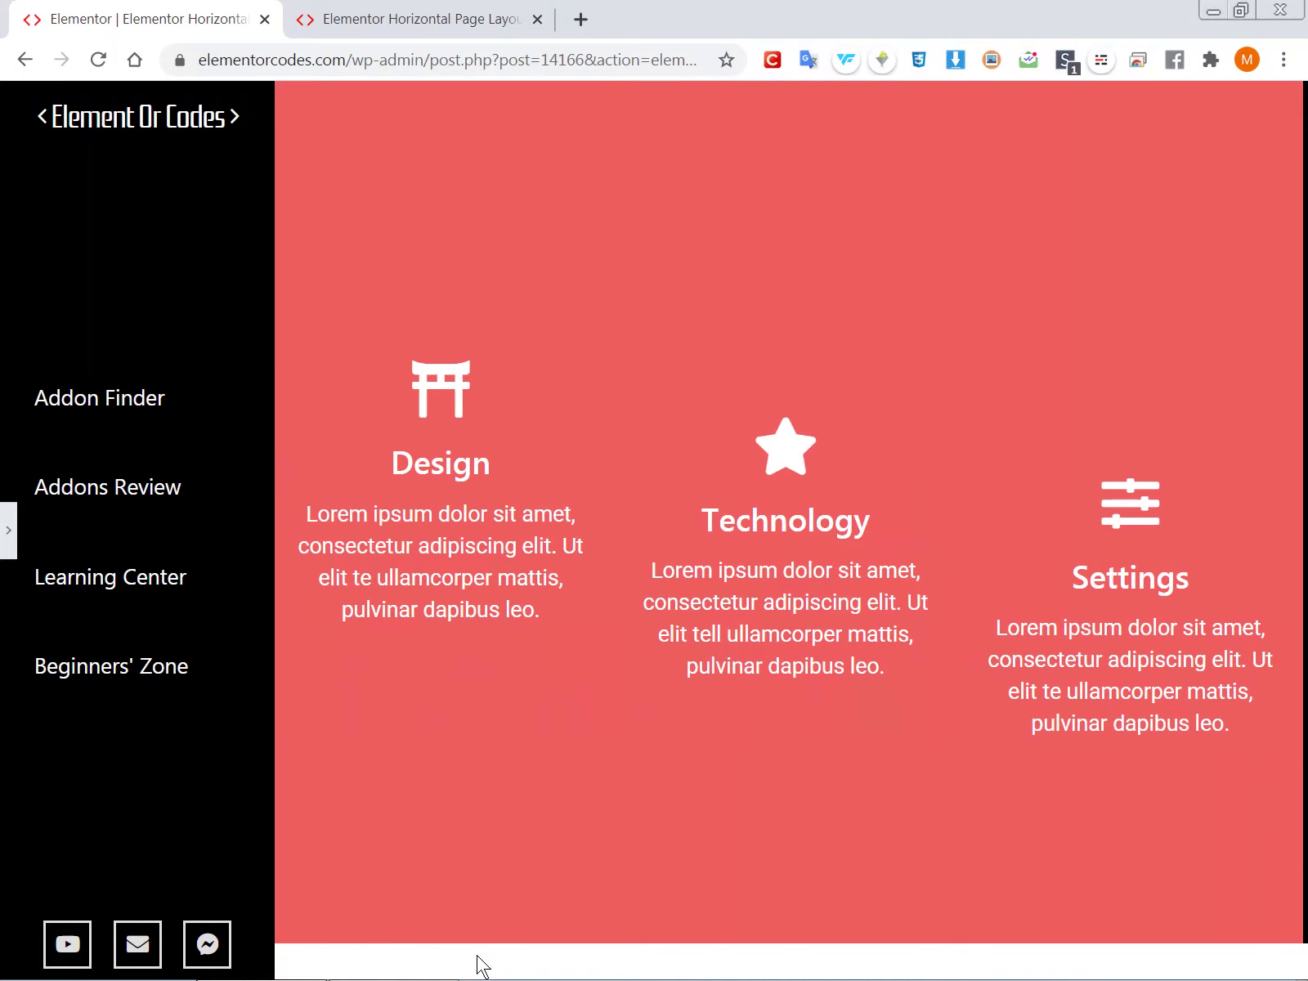
scroll(415, 792, up, 5)
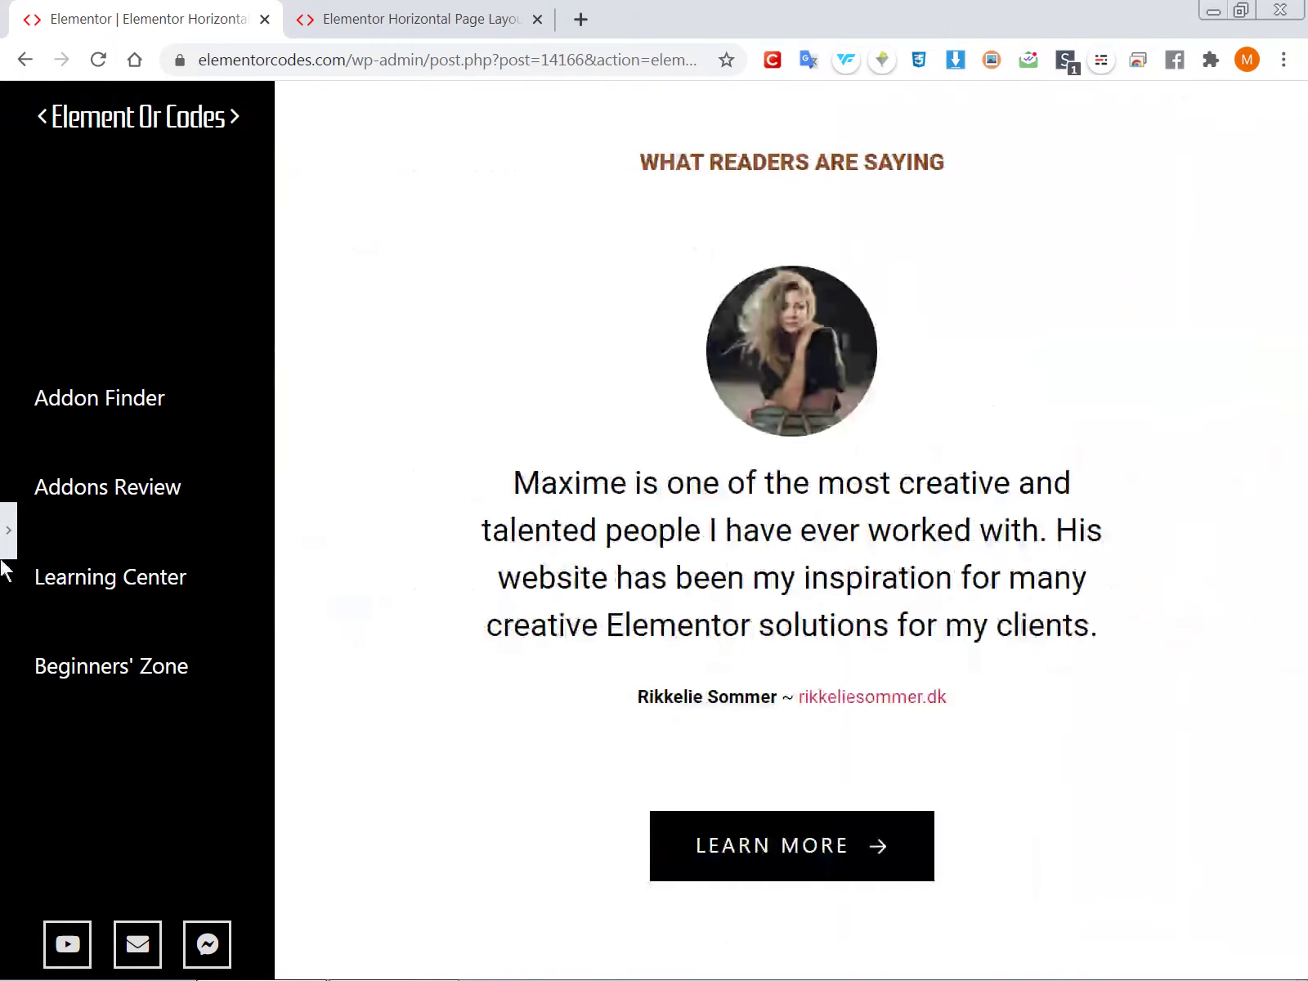
click(8, 531)
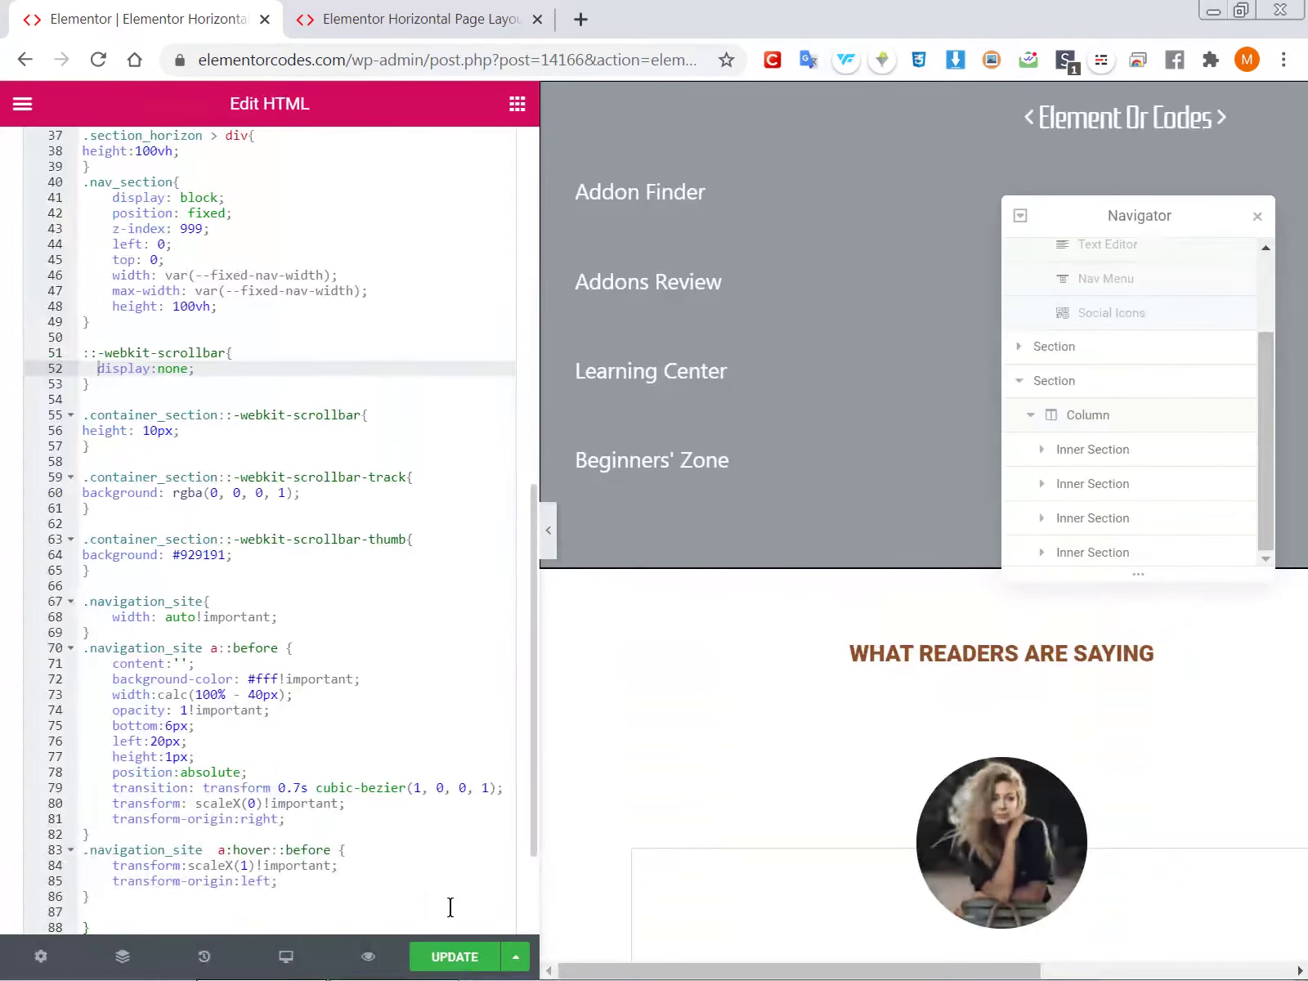
Update the page, reload its published version and move horizontally through it to the Featured Template section
click(453, 956)
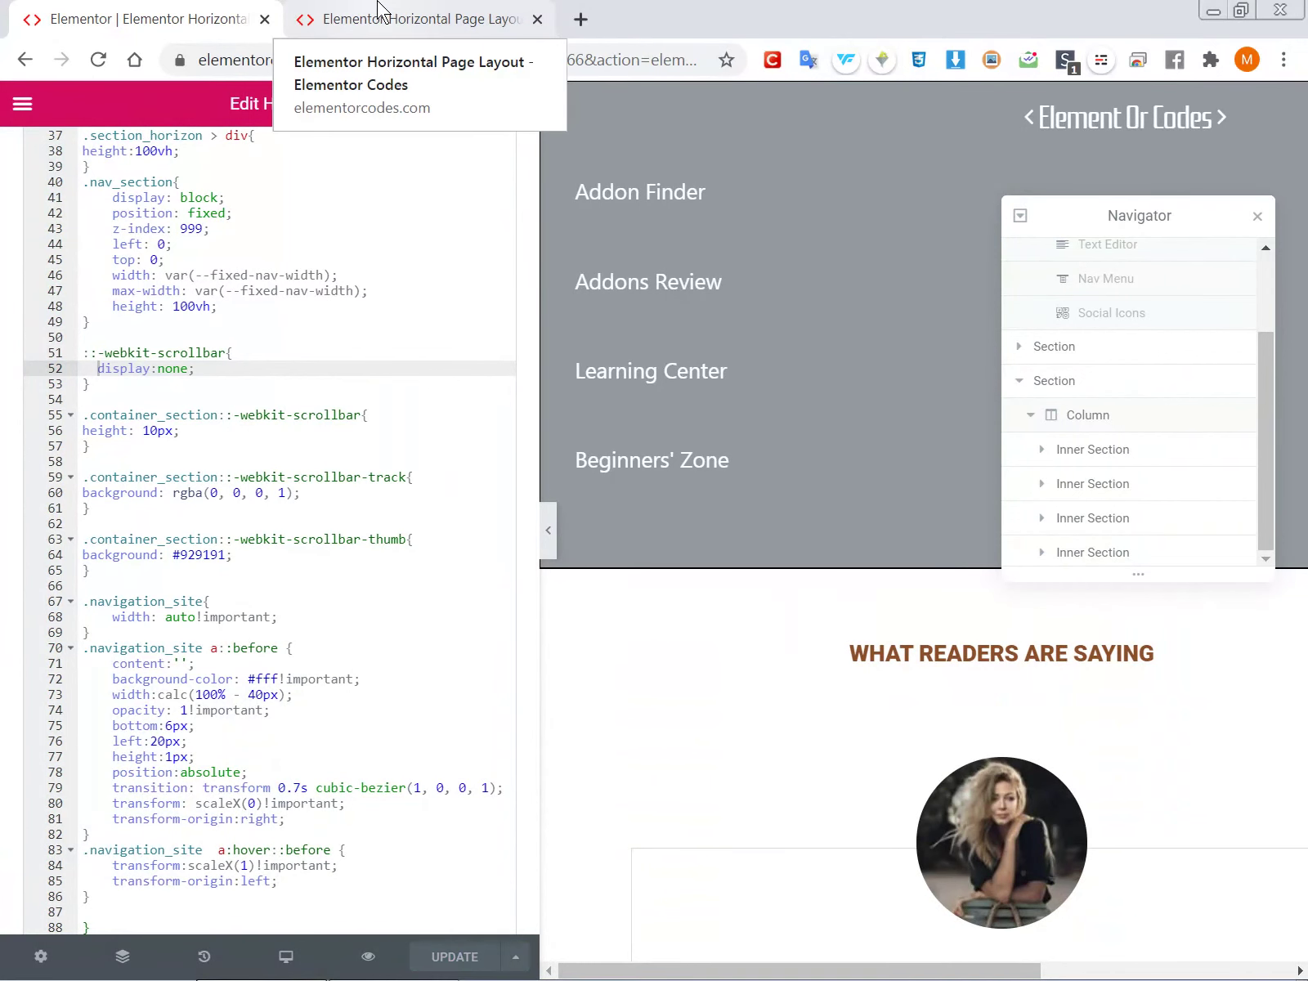
click(377, 3)
key(F5)
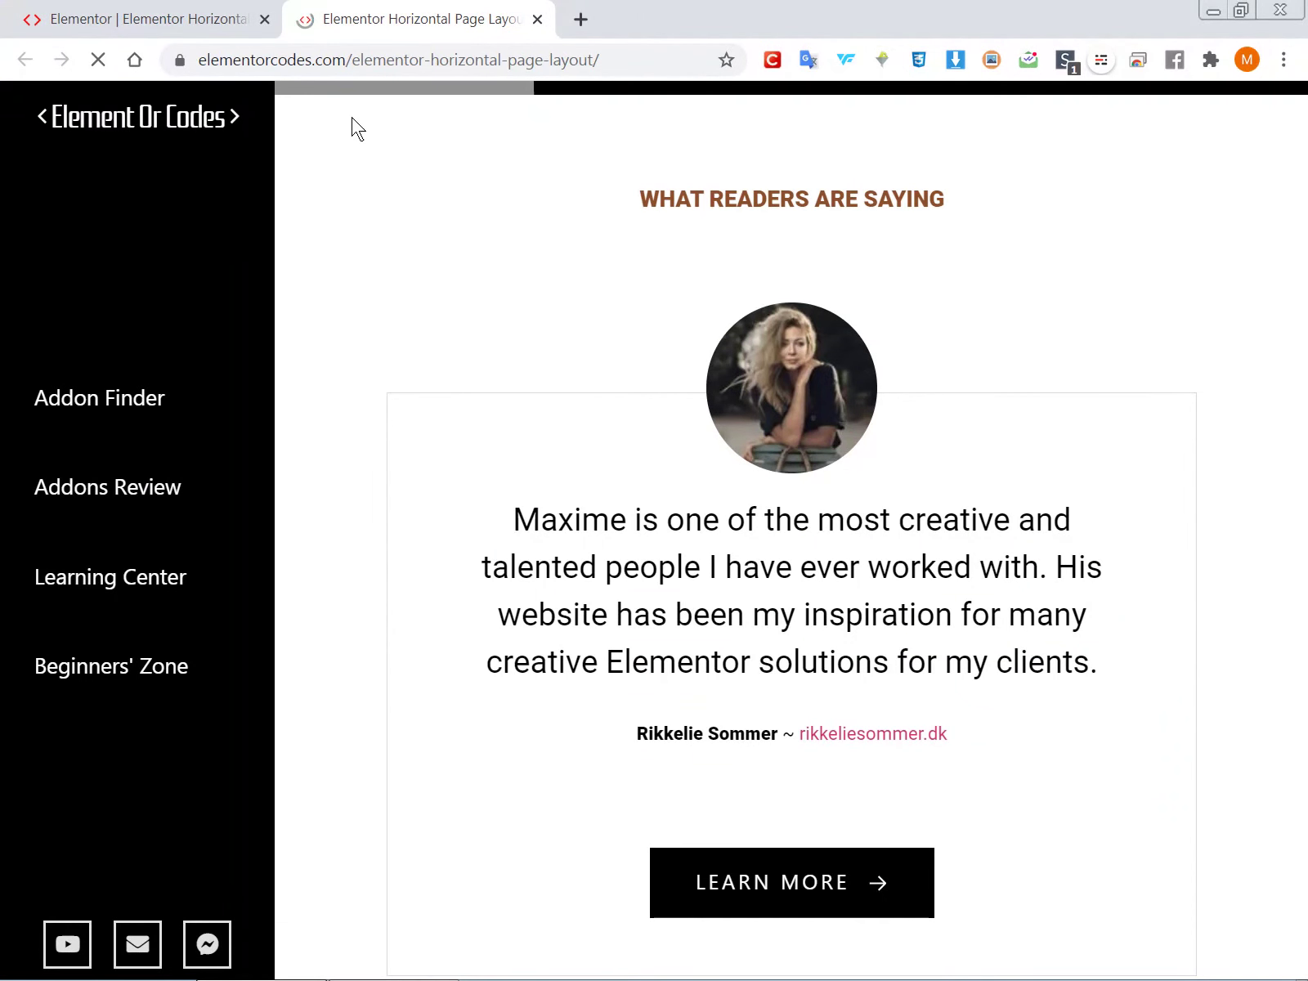
scroll(434, 257, down, 10)
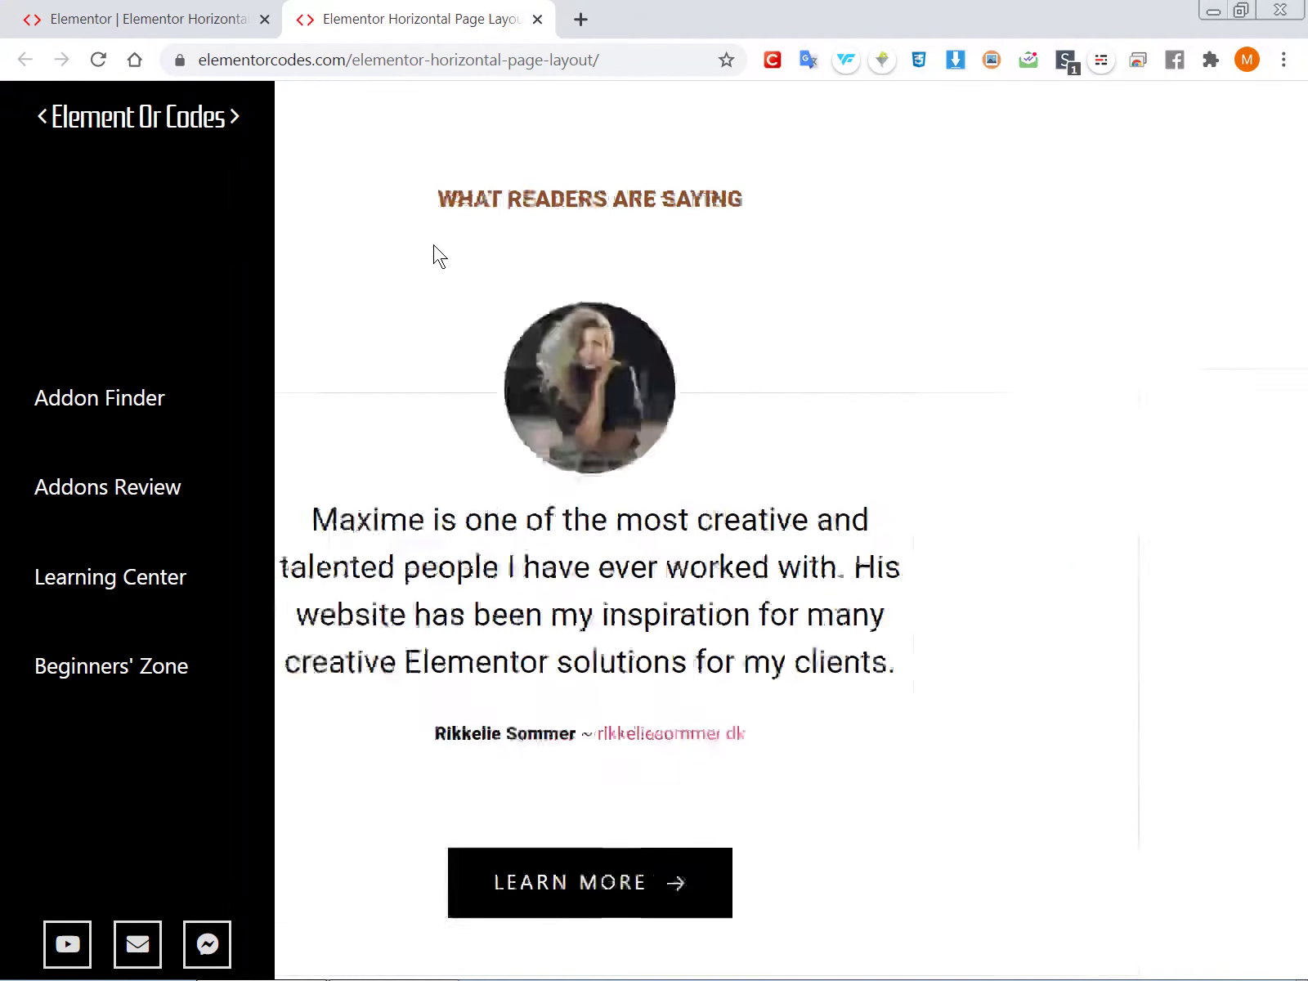
scroll(434, 246, down, 10)
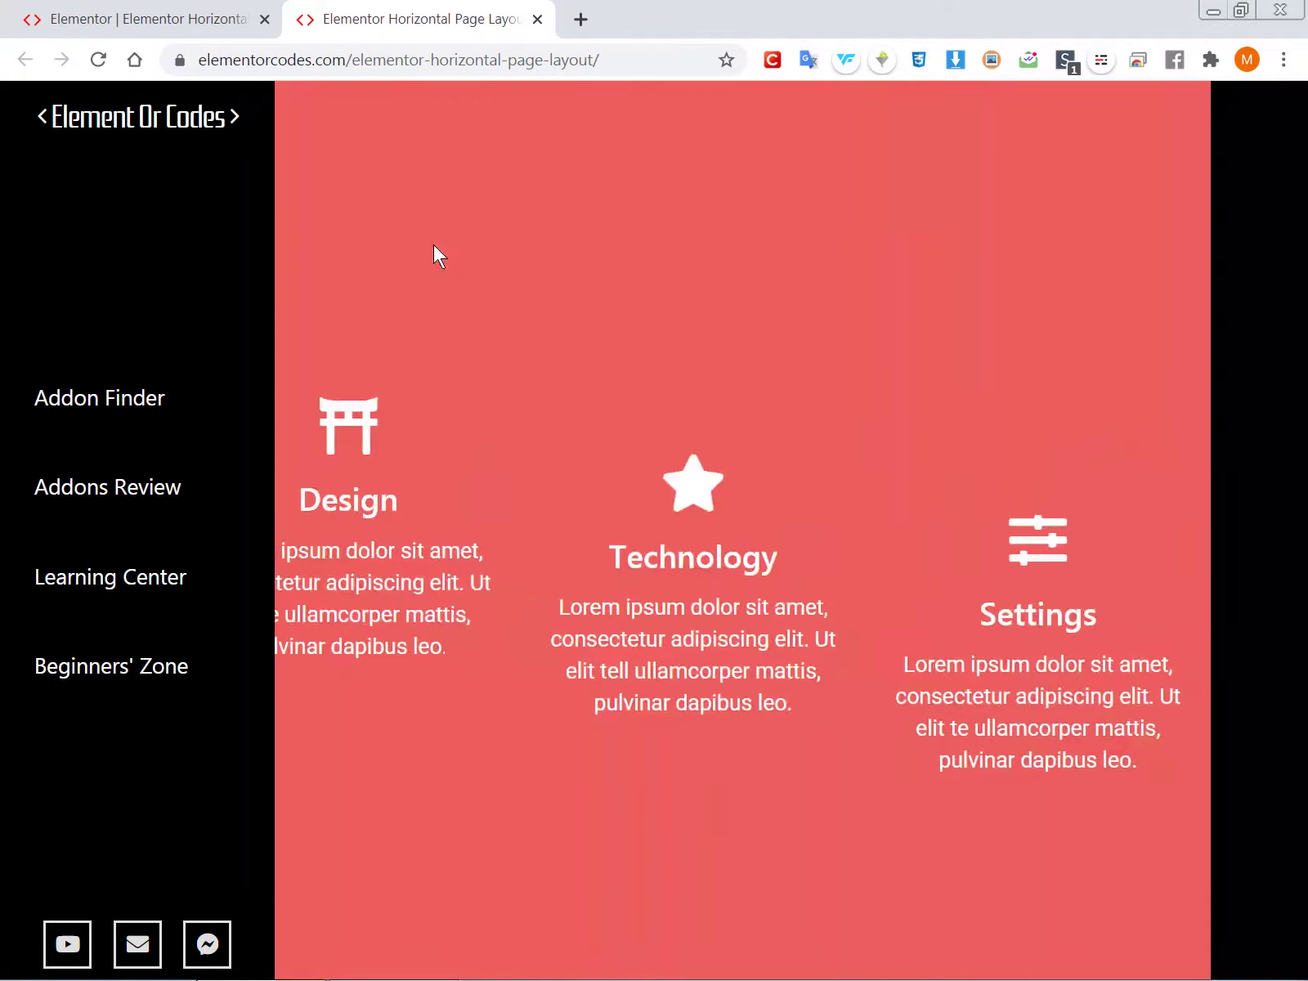
scroll(434, 244, down, 3)
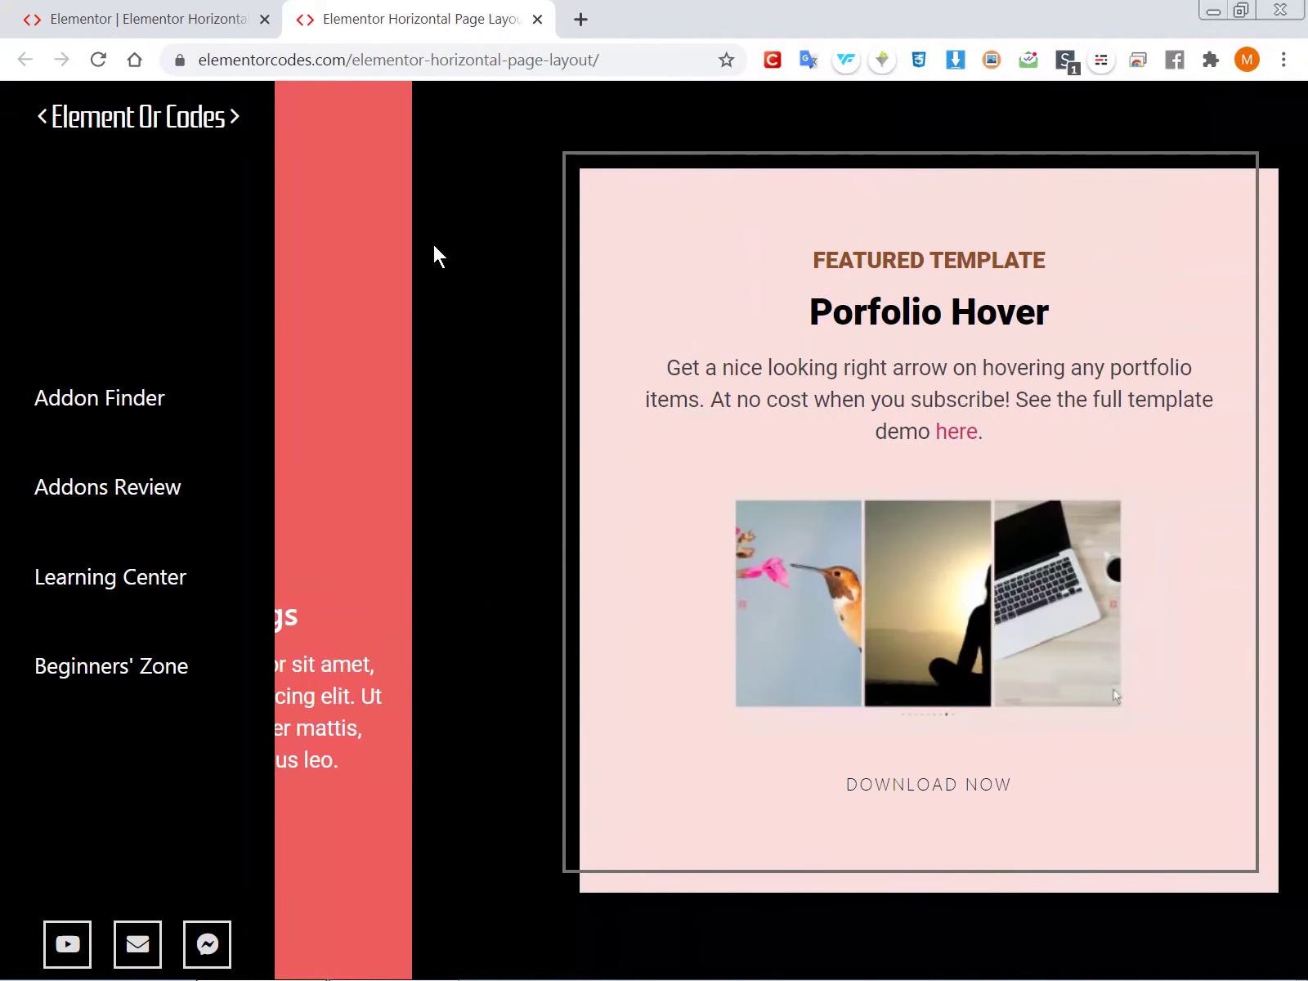
Return to the Elementor editor and comment out display:none; in the ::-webkit-scrollbar rule with /* and */
click(231, 15)
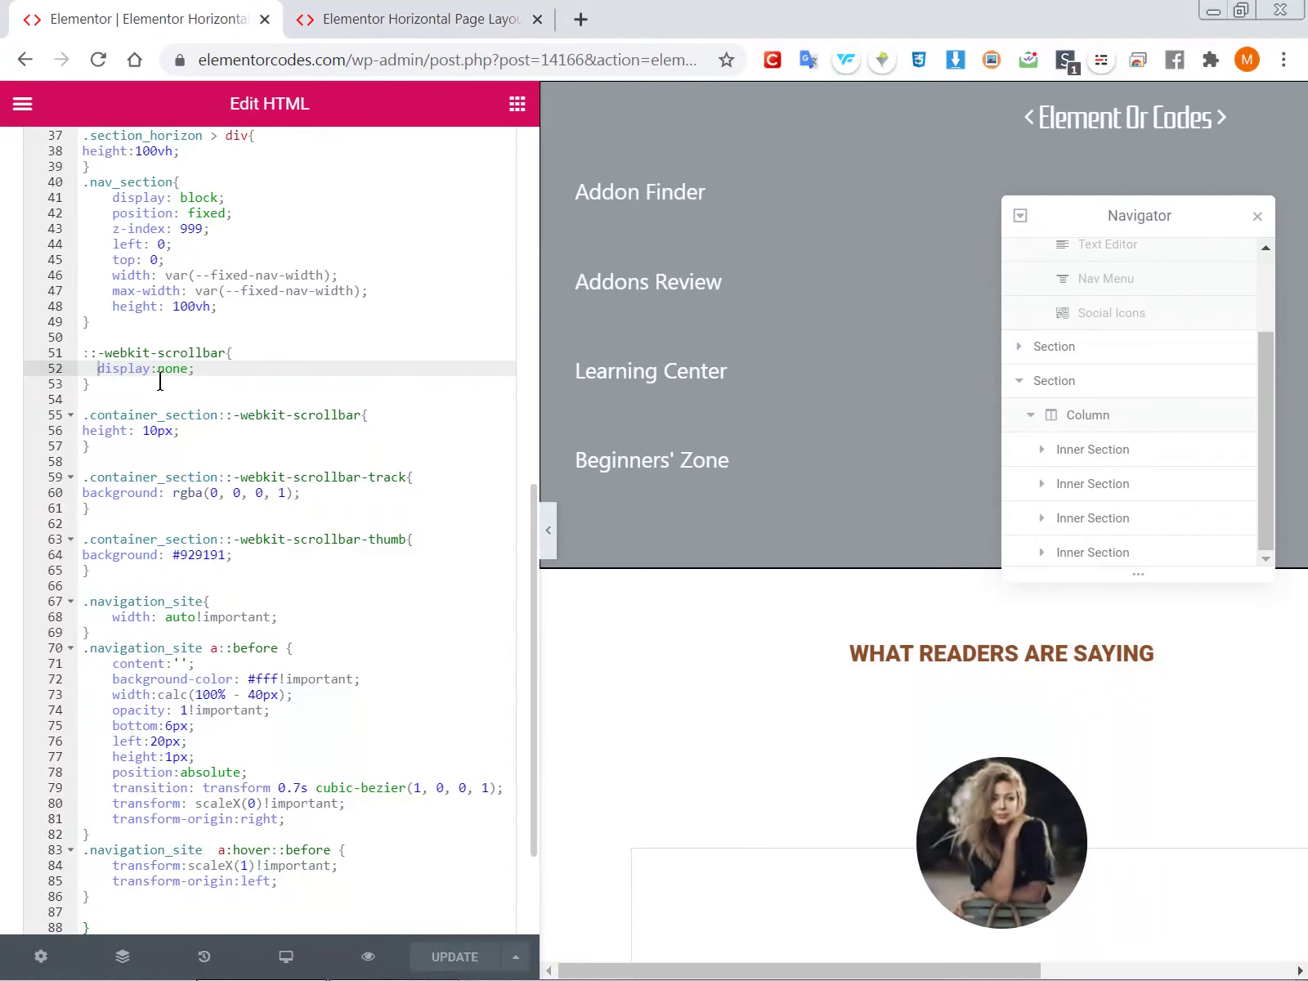
key(BackSpace)
text(/*)
key(End)
text(*/)
click(198, 458)
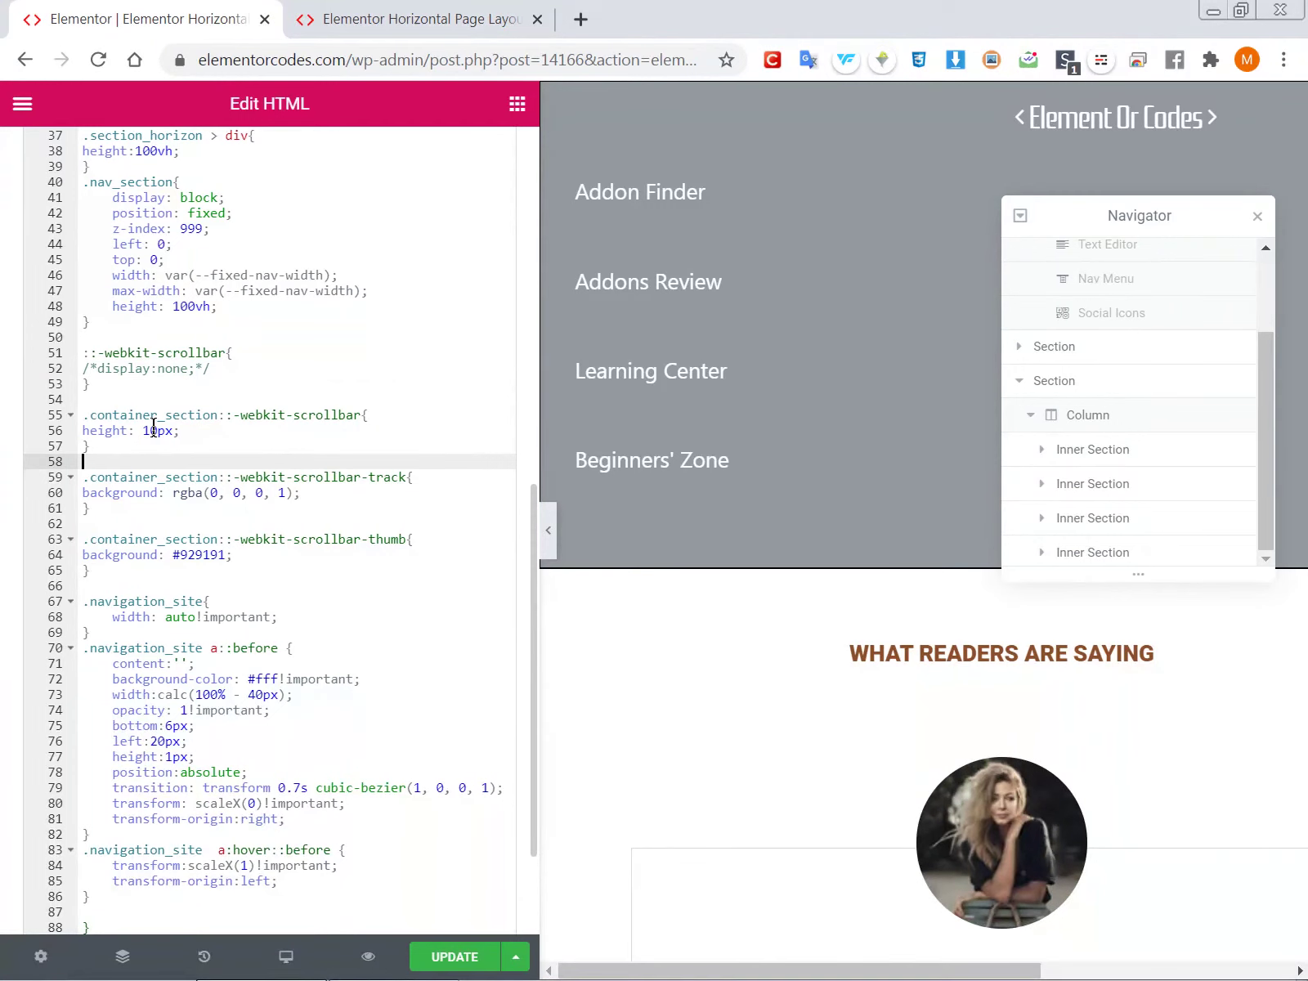
Update the page and compare the .container_section scrollbar height, track and thumb rules with the scrollbar on the reloaded published page
drag(148, 430, 152, 430)
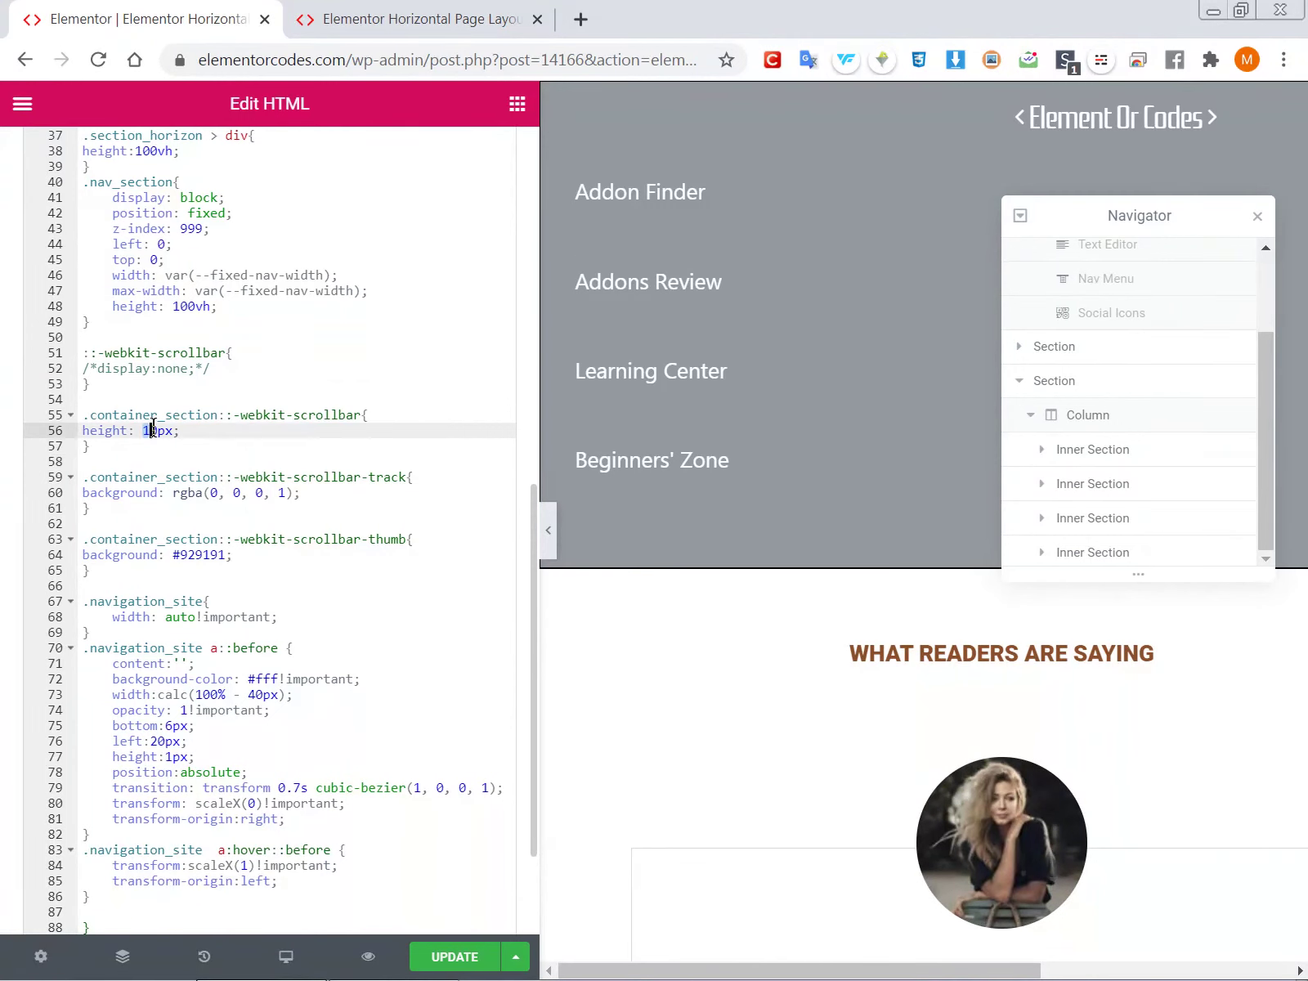
click(209, 446)
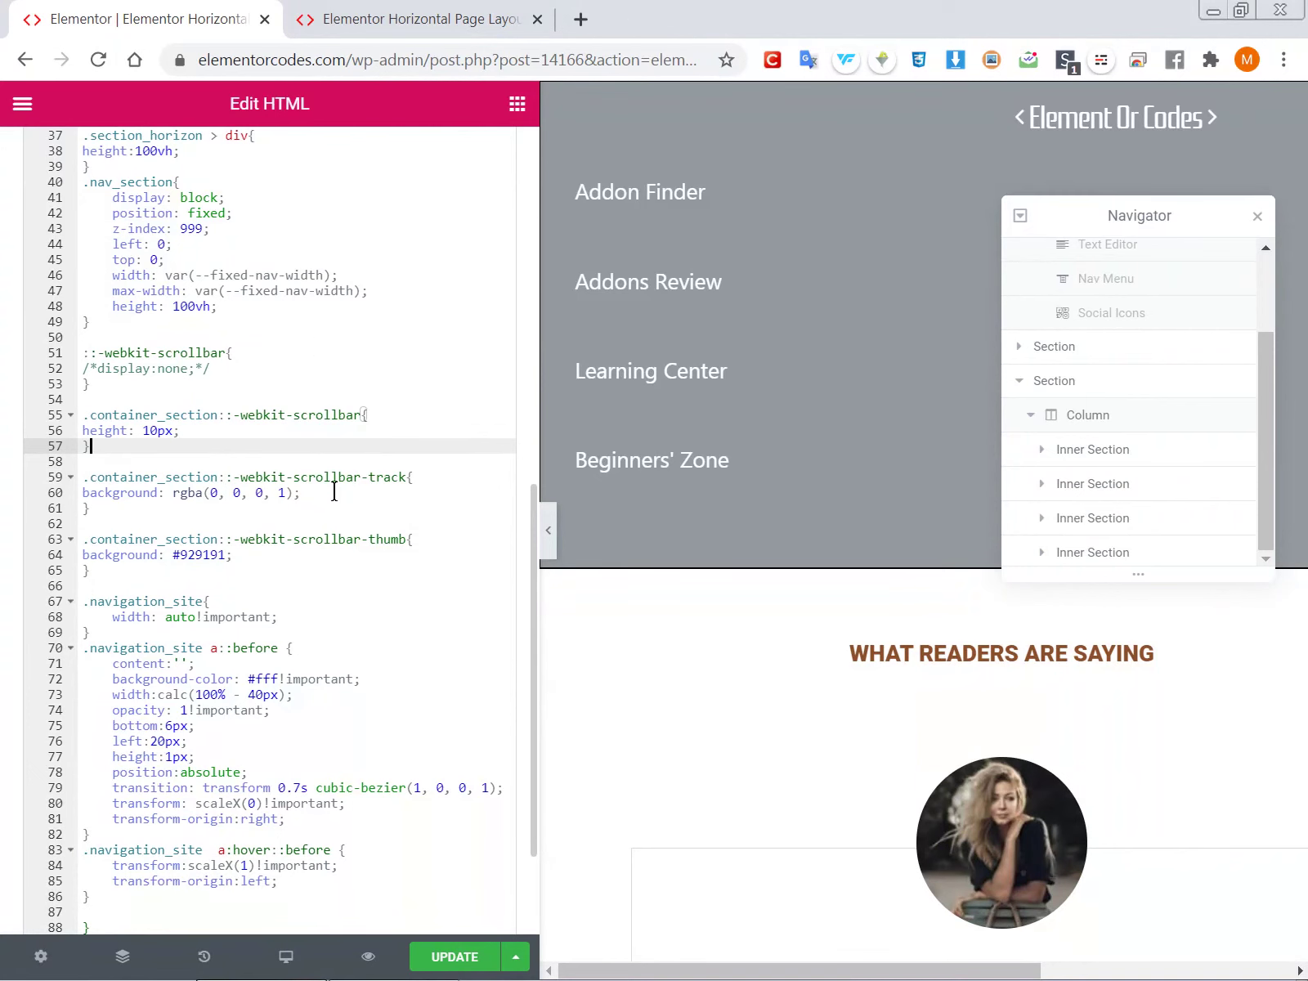
click(384, 17)
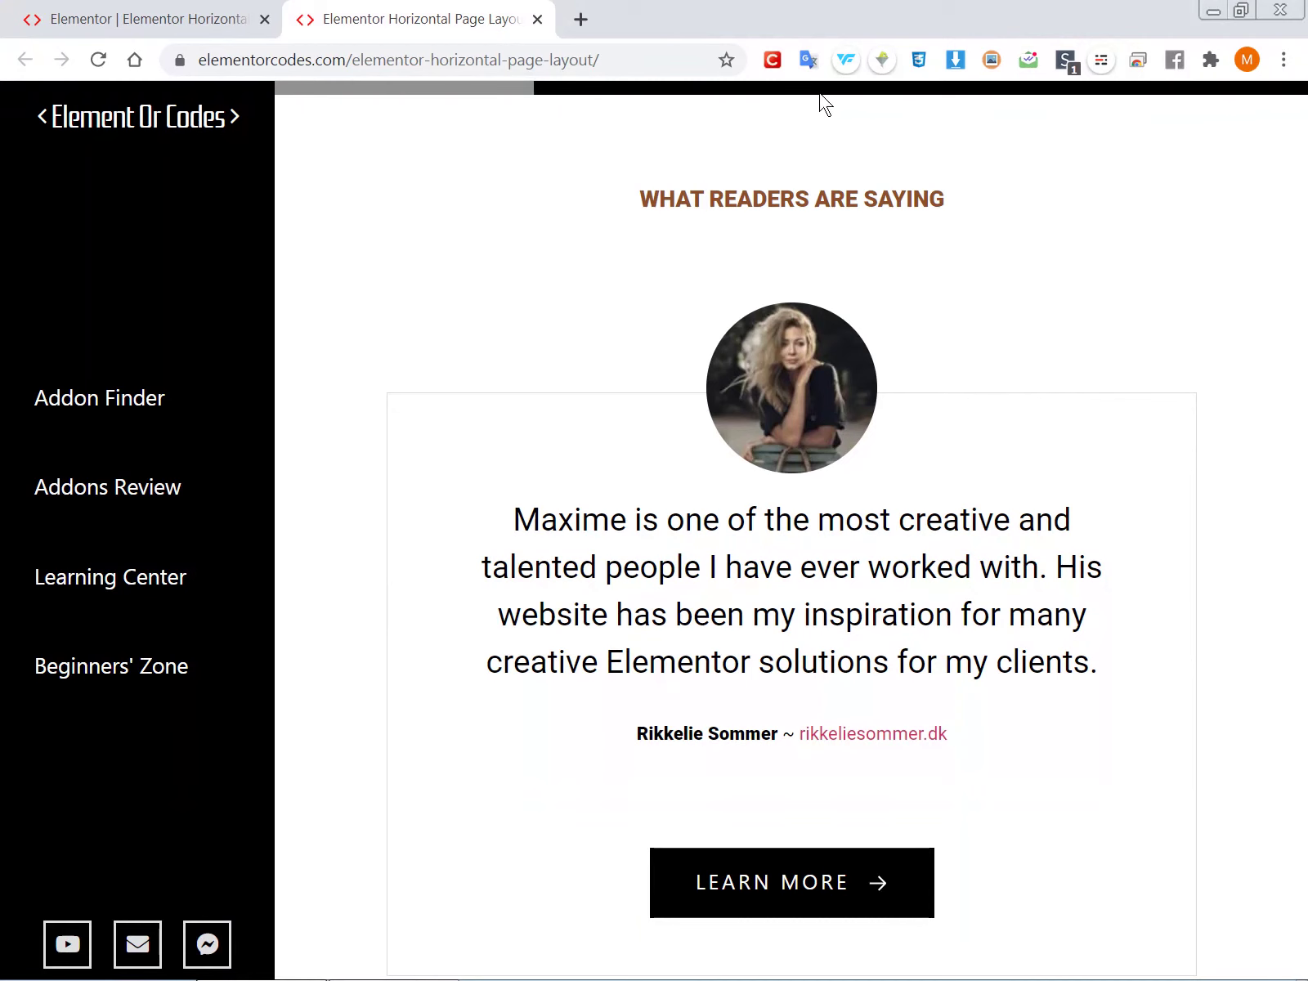
drag(439, 93, 568, 91)
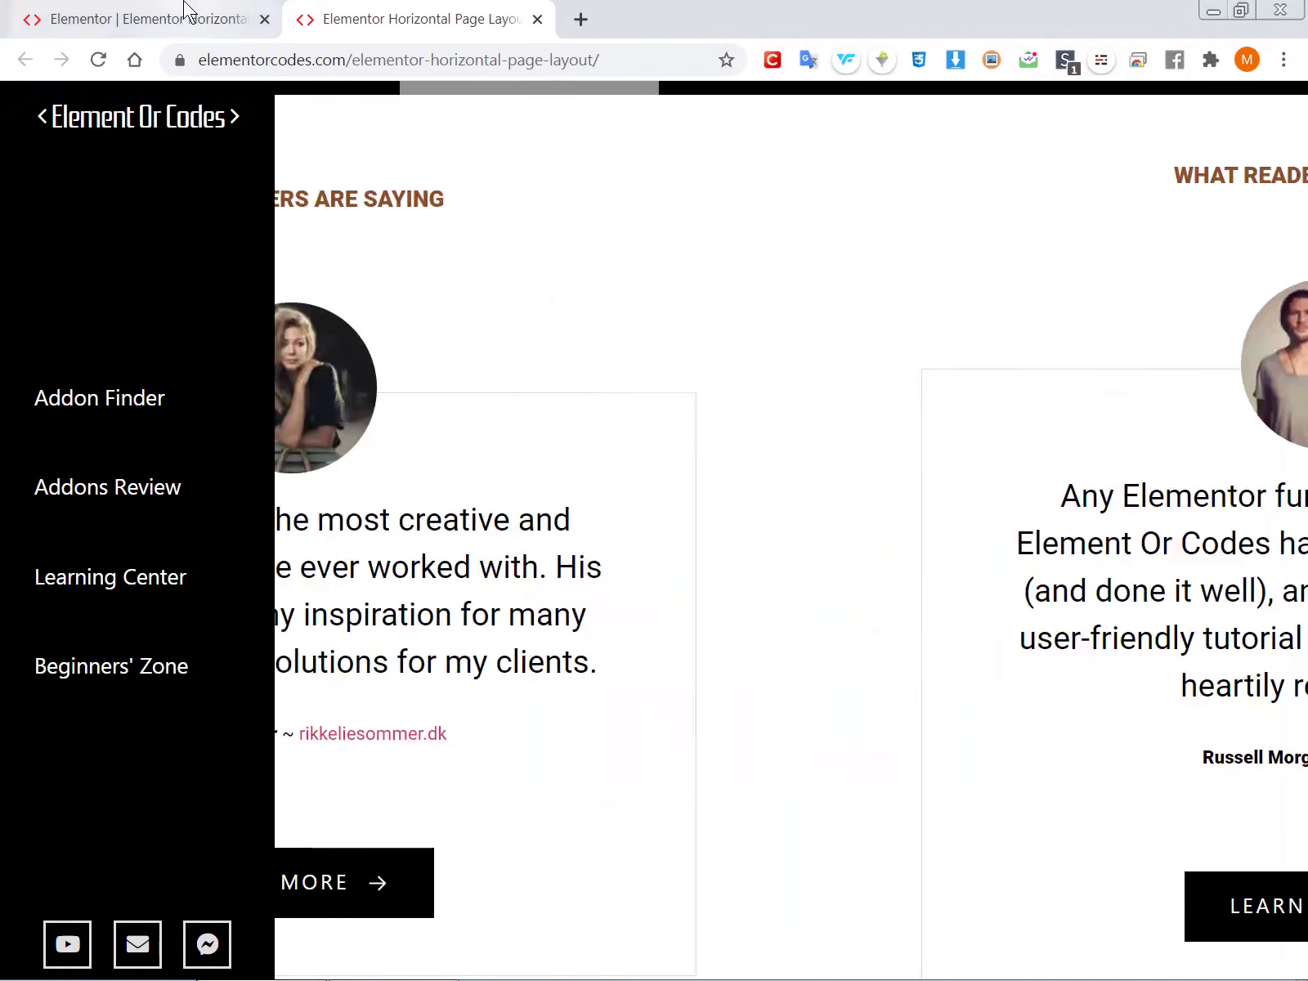
click(229, 18)
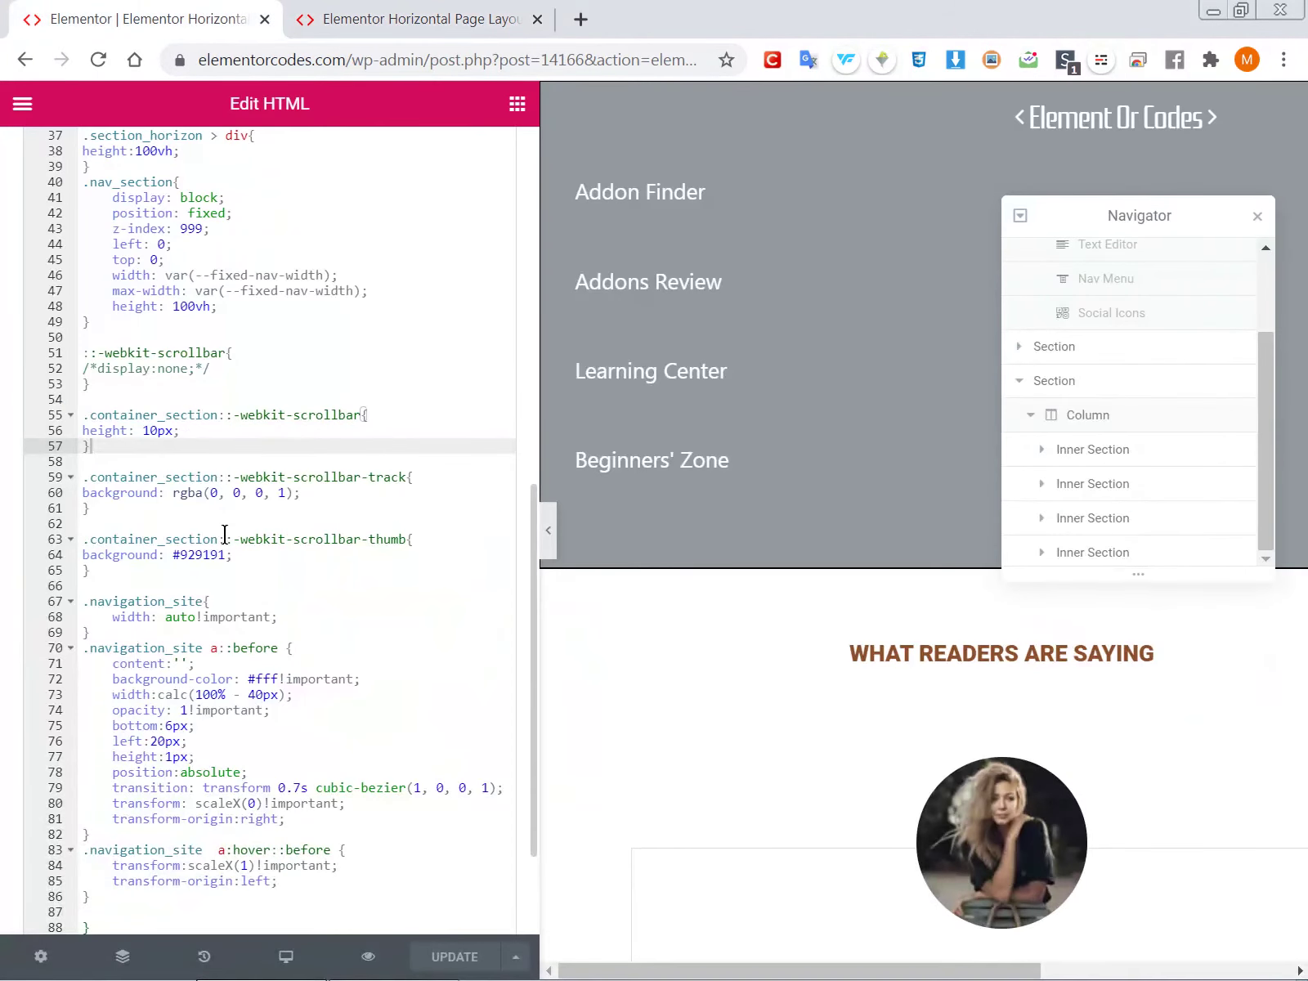
drag(232, 556, 66, 556)
click(290, 556)
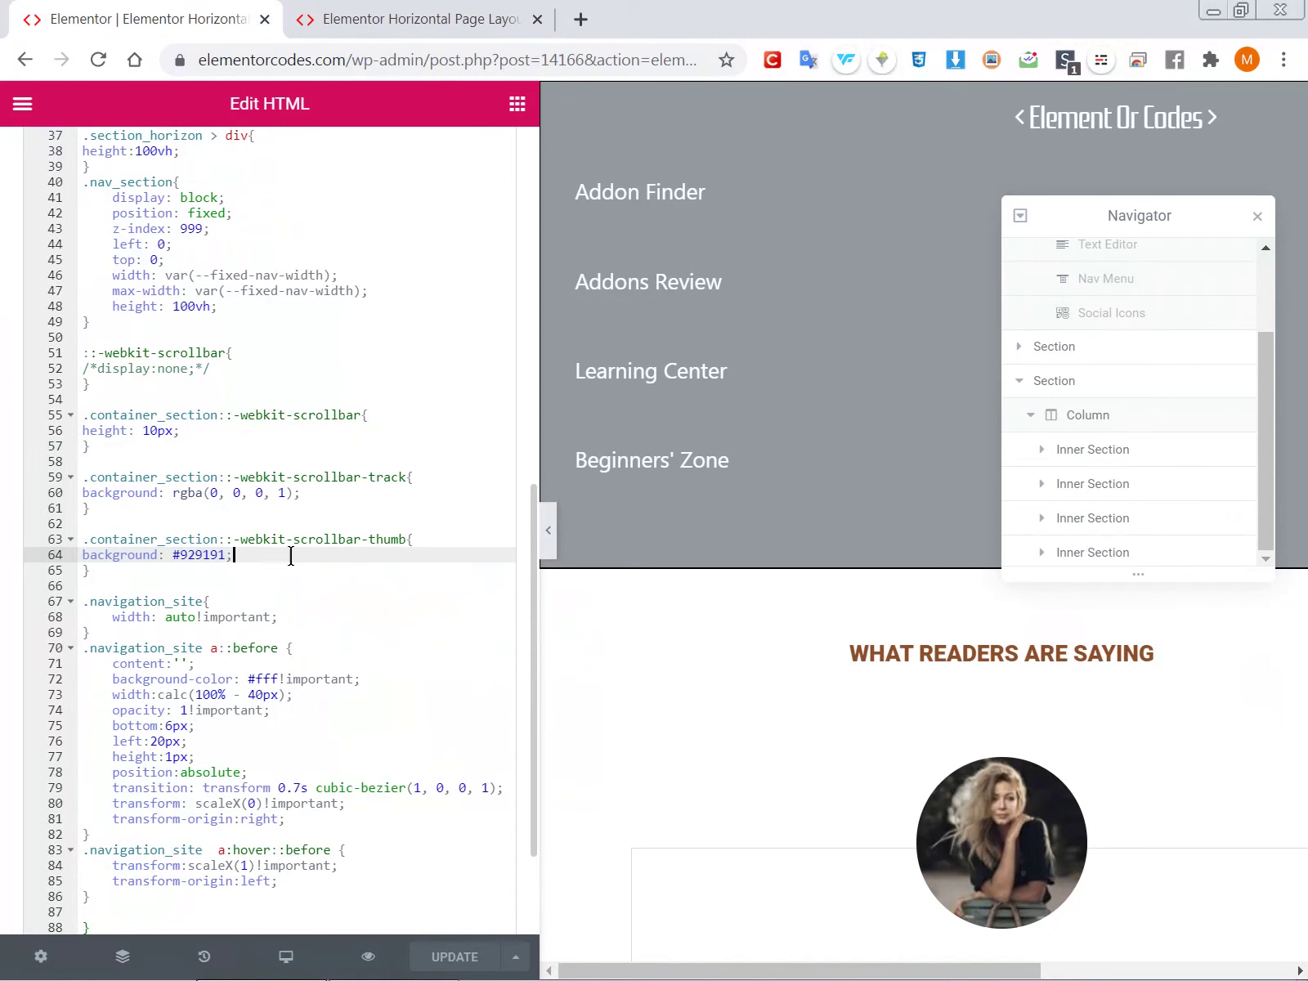
Check the sidebar menu's hover underline on the published page and examine the .navigation_site rules behind it in the HTML code
scroll(290, 555, down, 2)
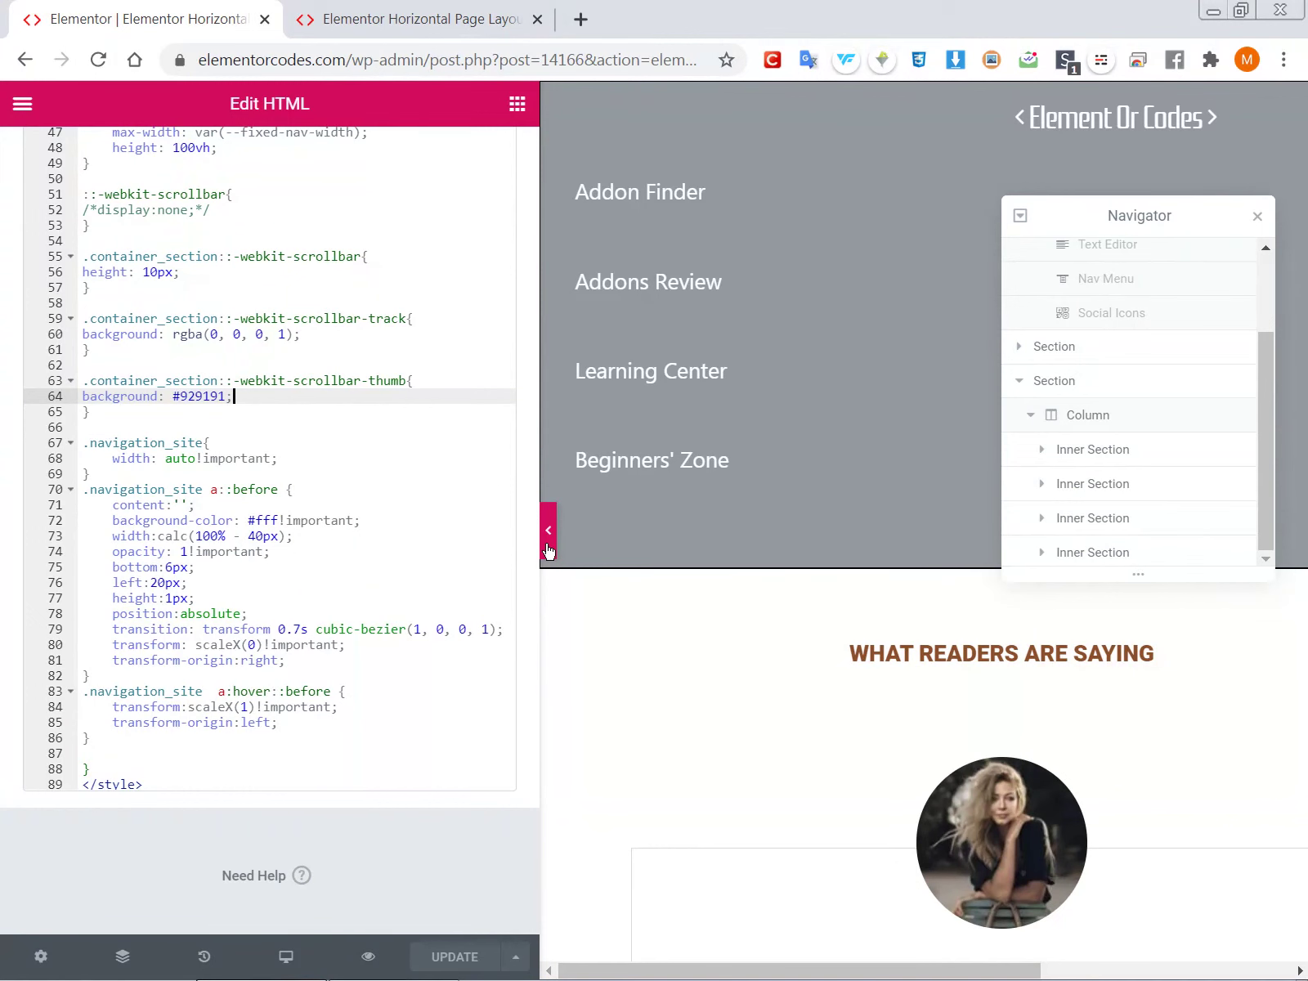
click(360, 18)
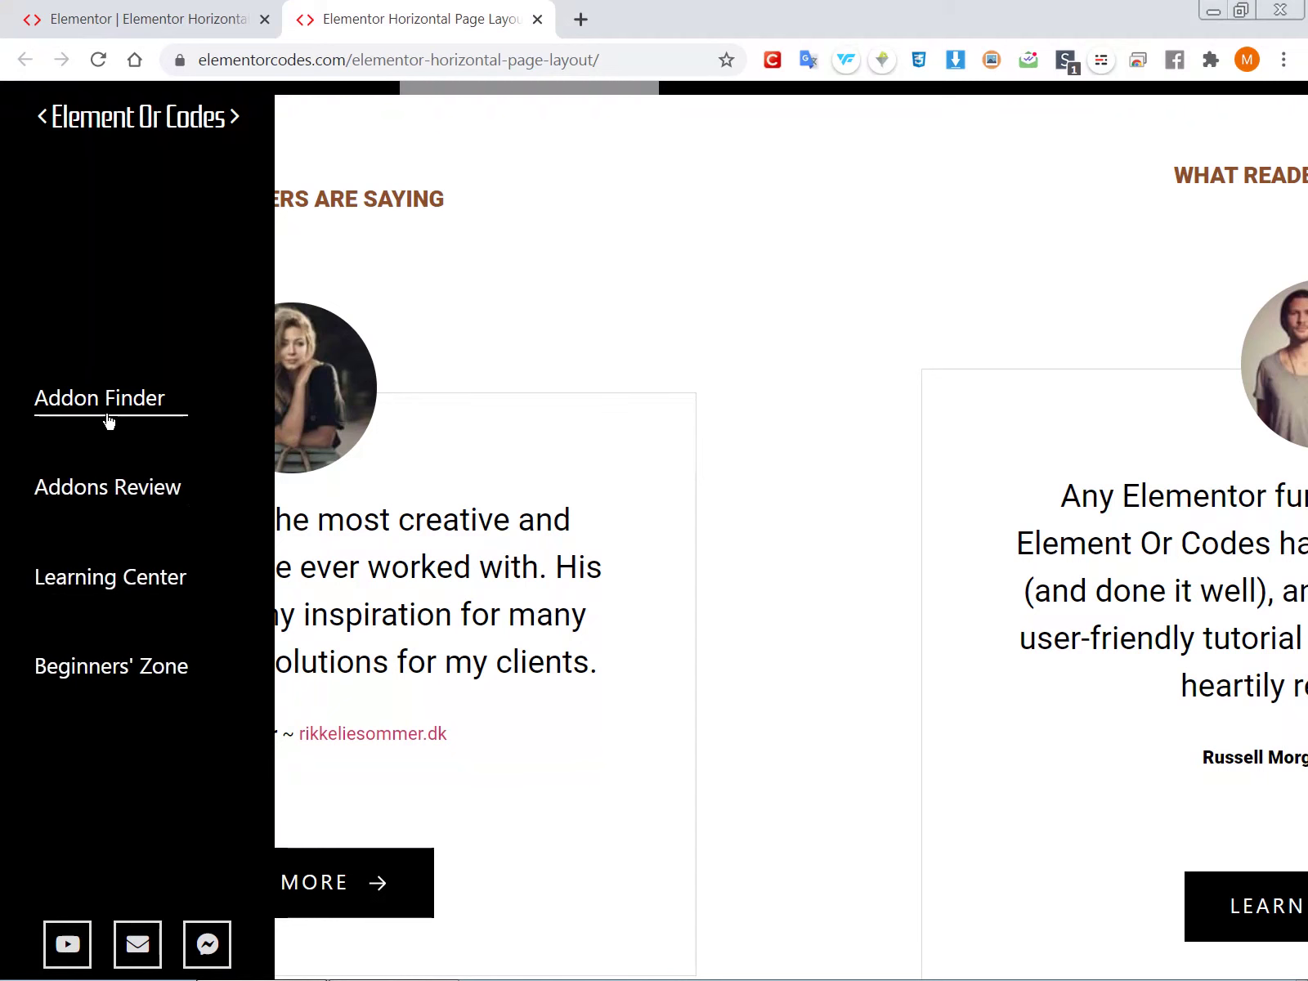
click(193, 17)
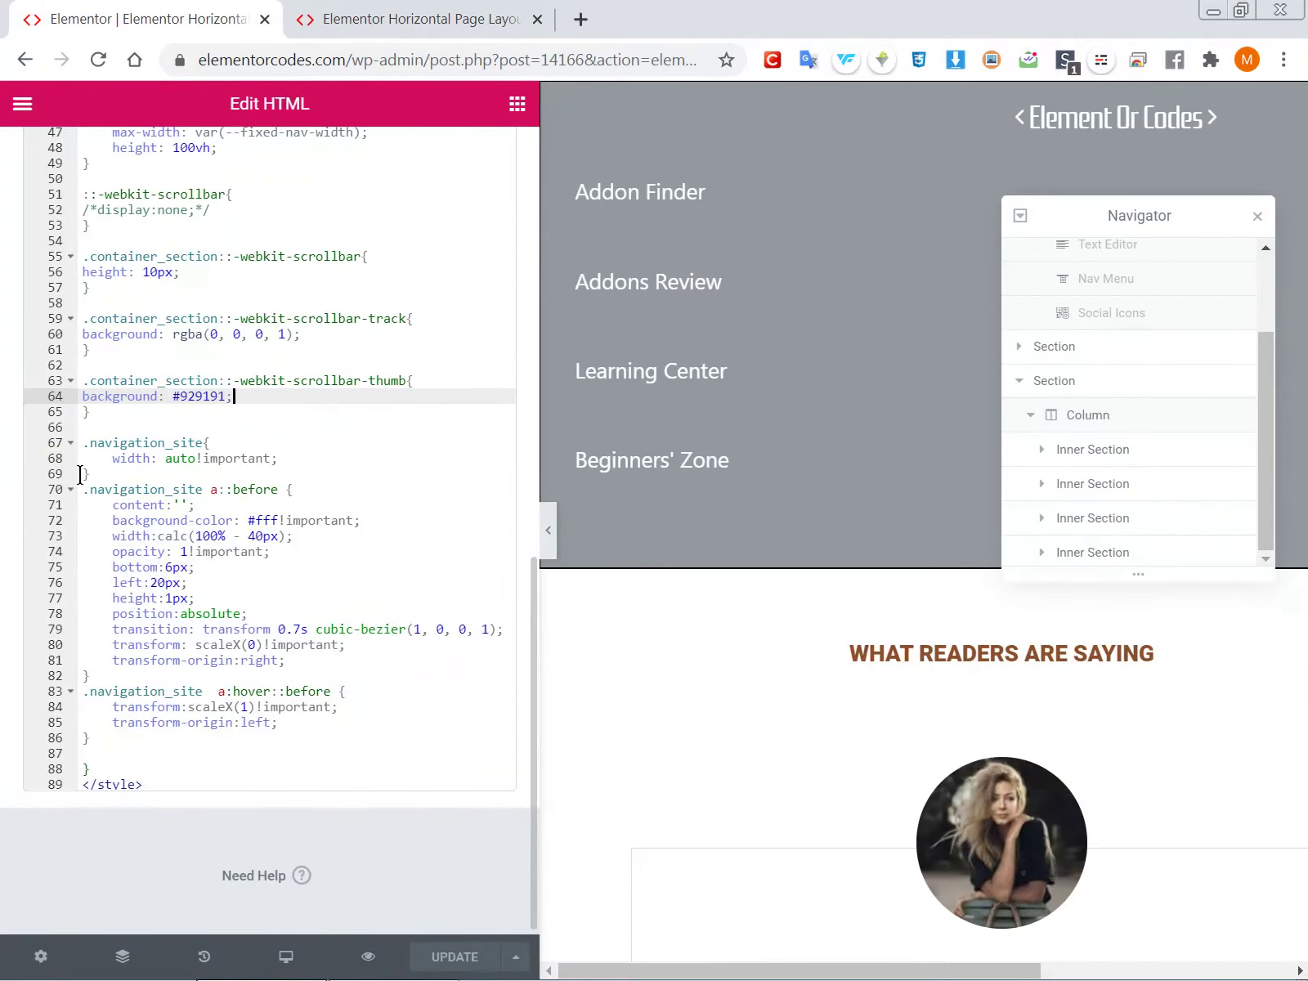
drag(83, 444, 160, 741)
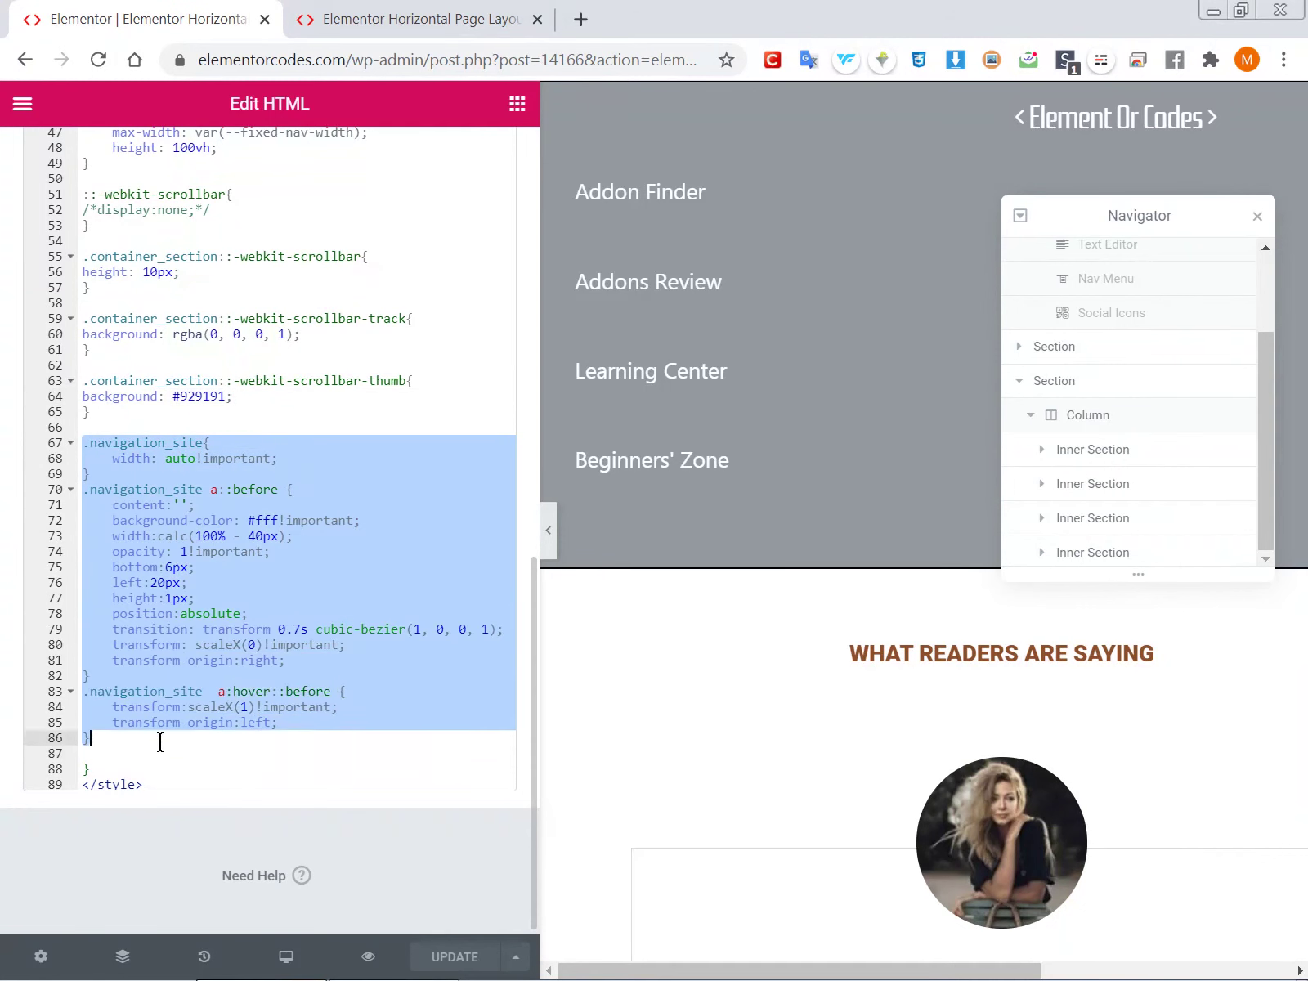
Return to the published page and move horizontally back towards the first section, then across to the Featured Template section
click(362, 12)
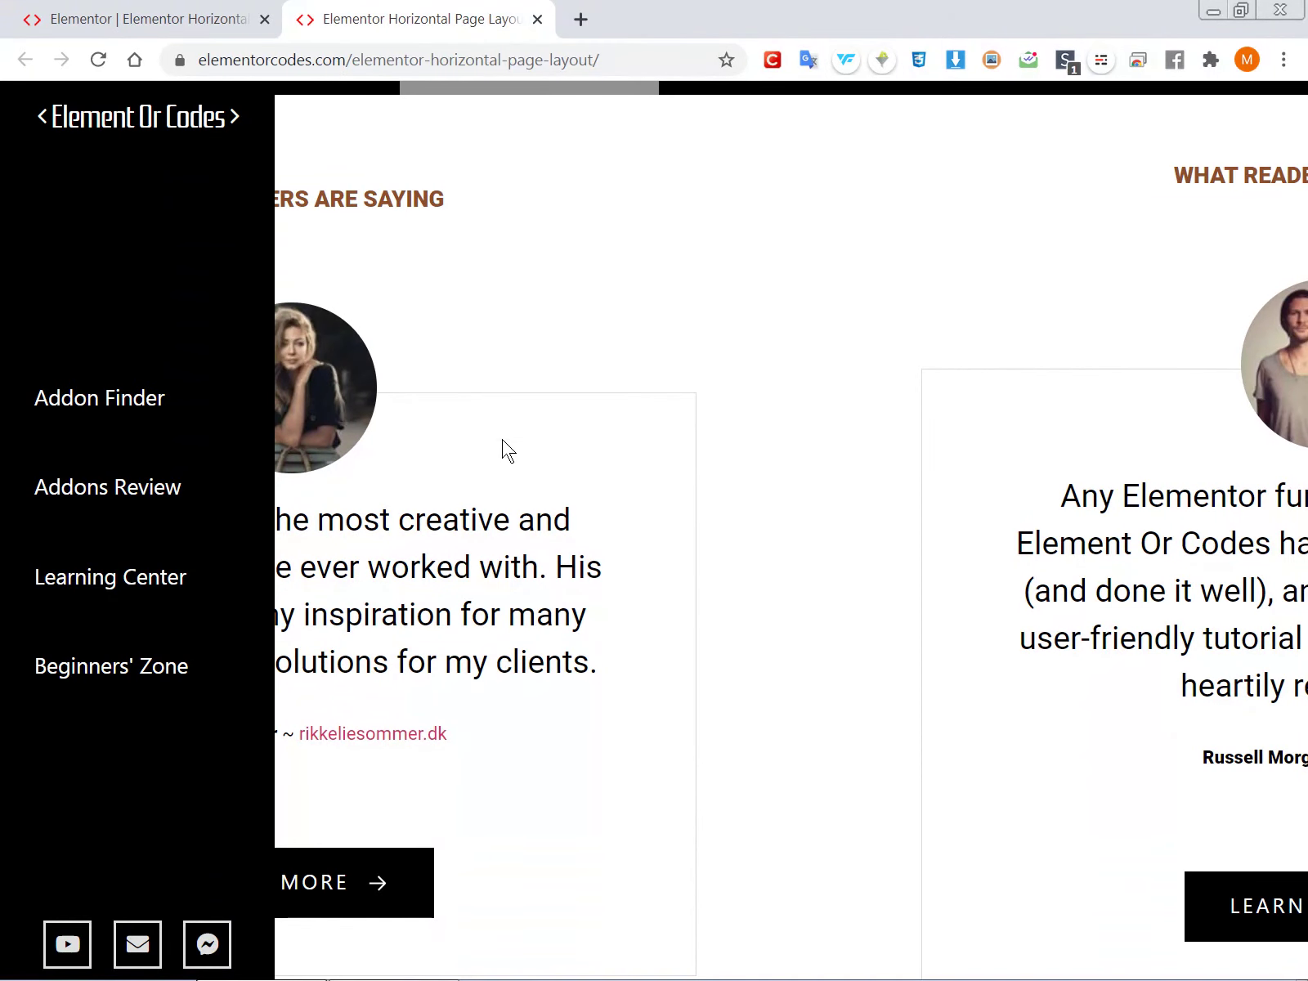
scroll(506, 458, up, 2)
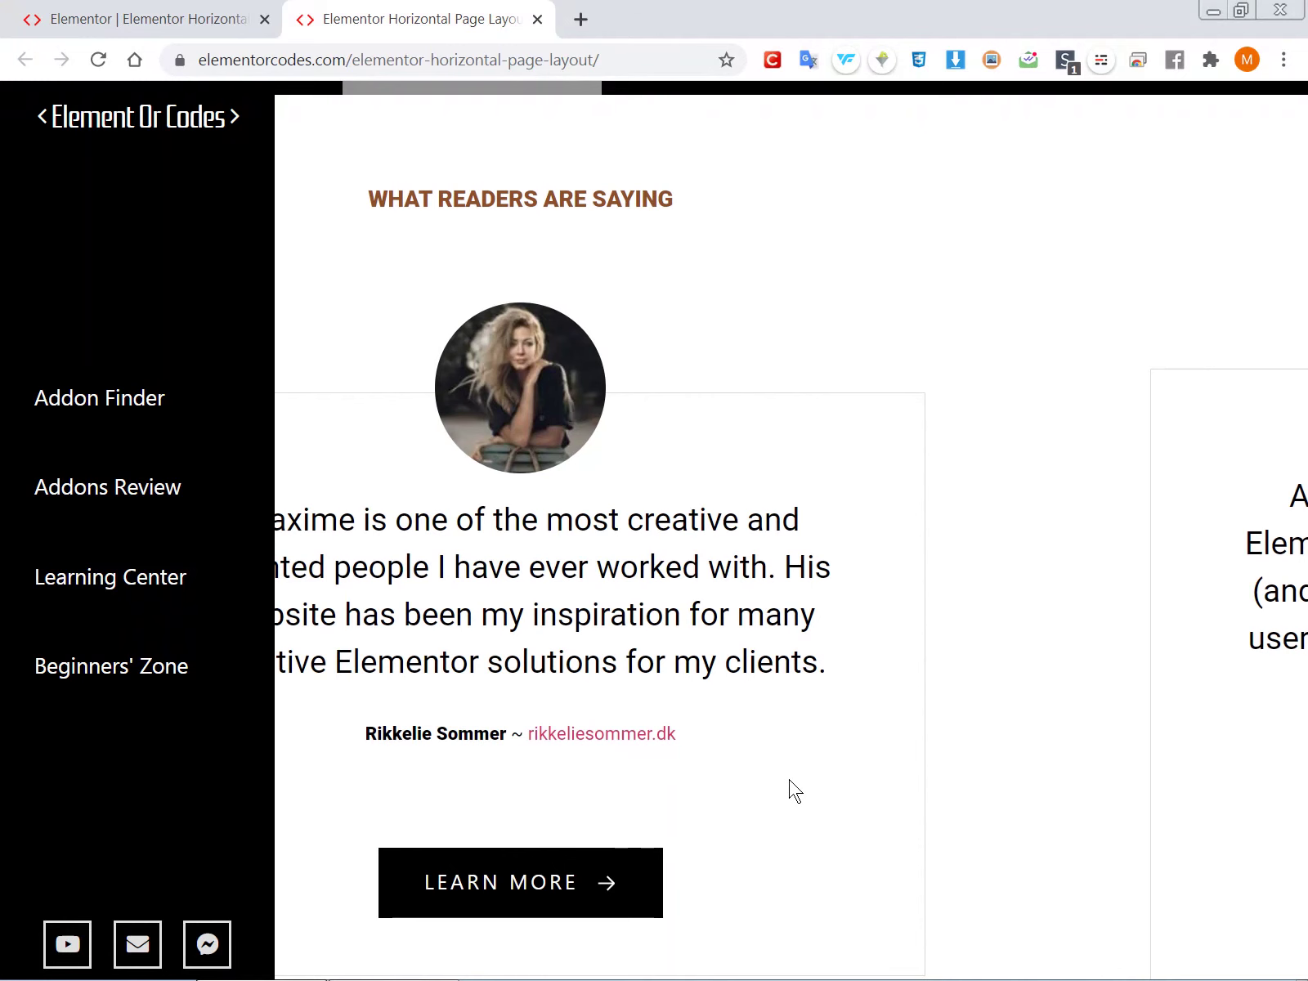
scroll(805, 763, up, 1)
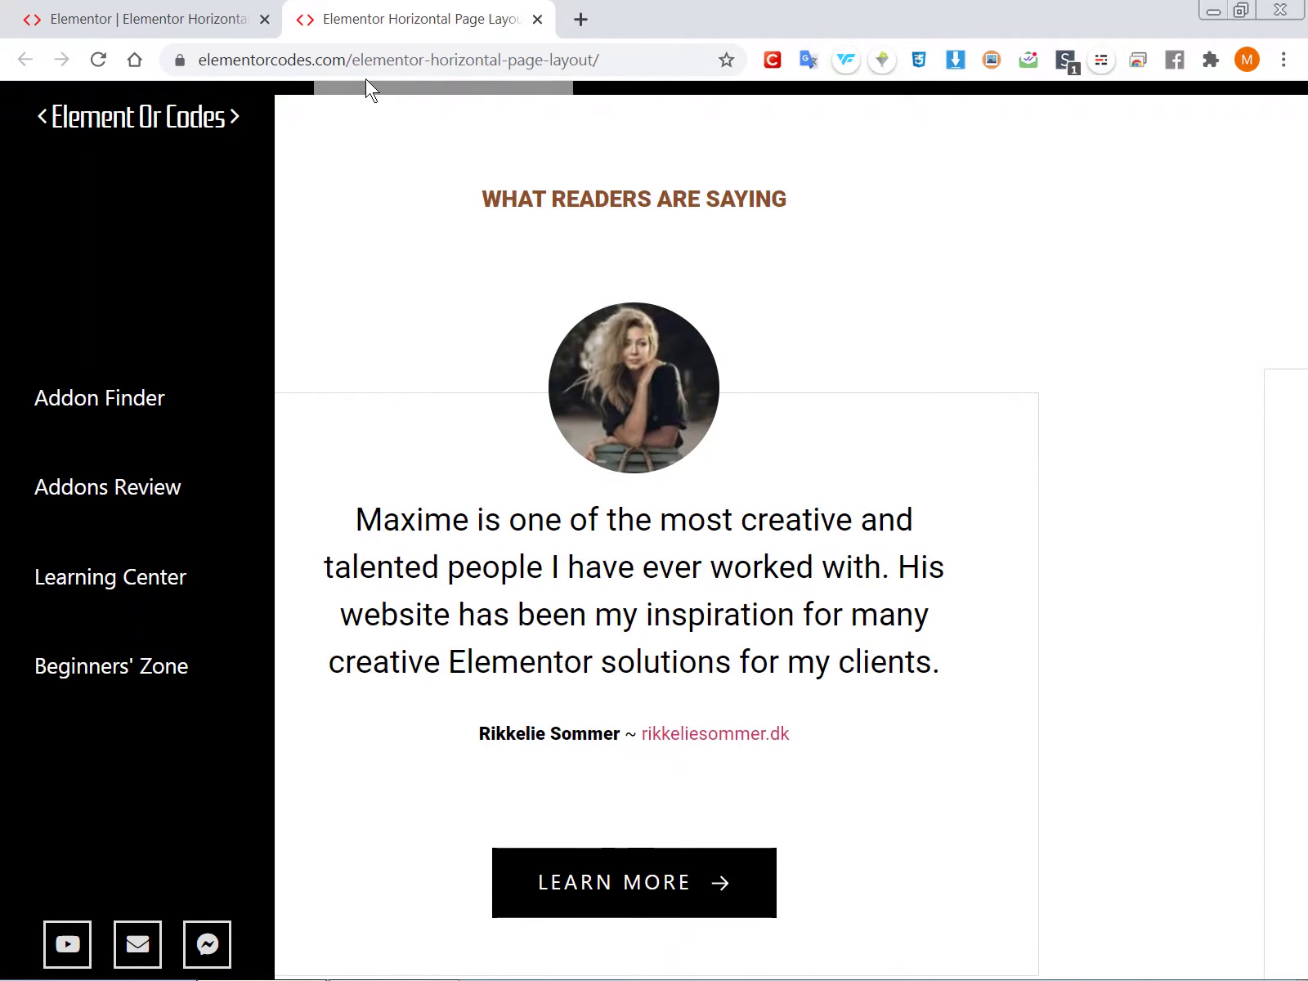
drag(449, 81, 1199, 124)
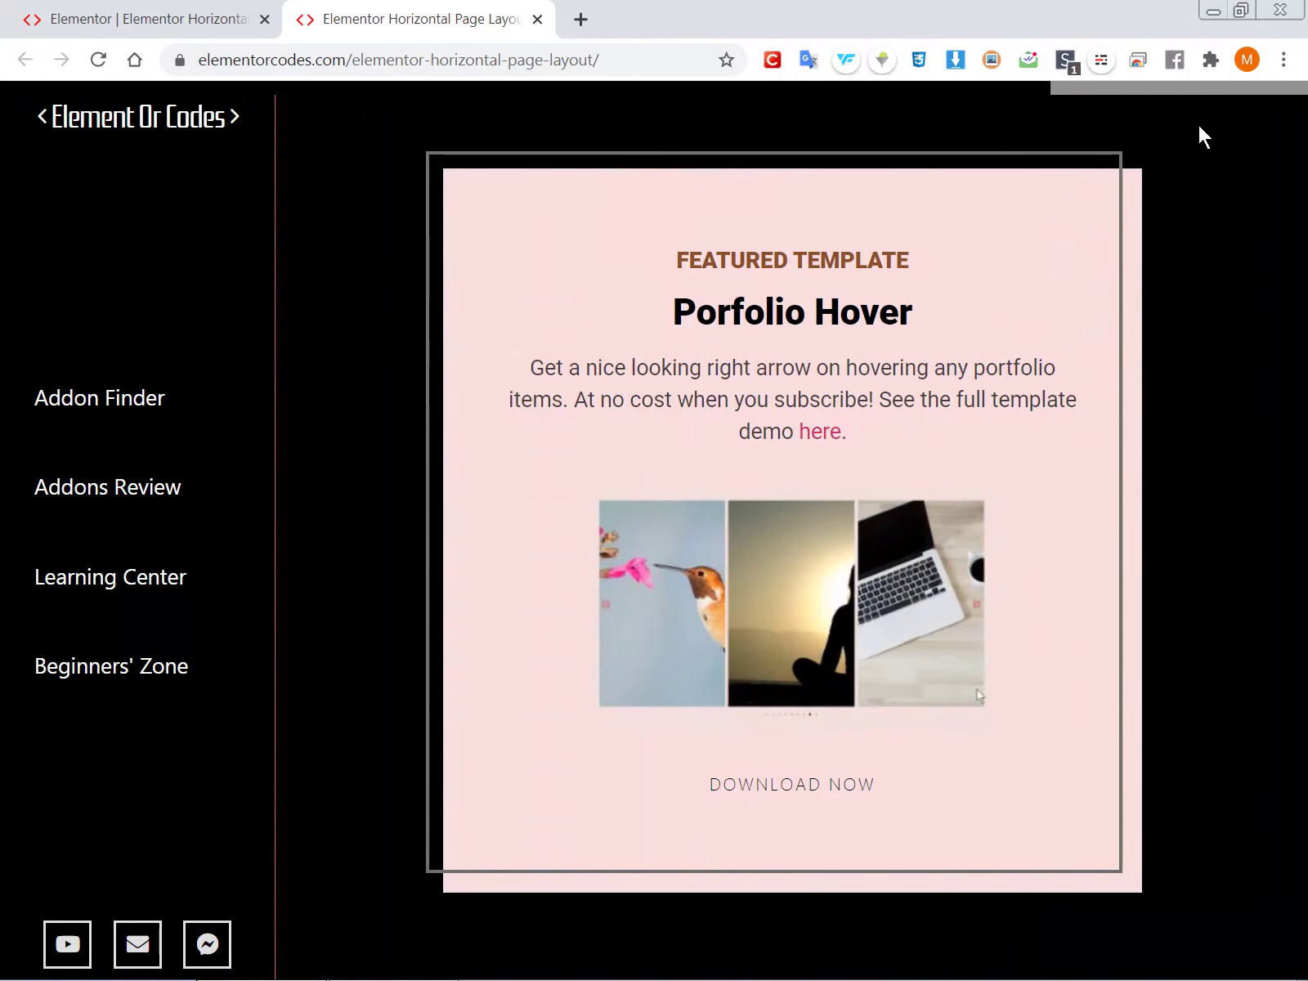